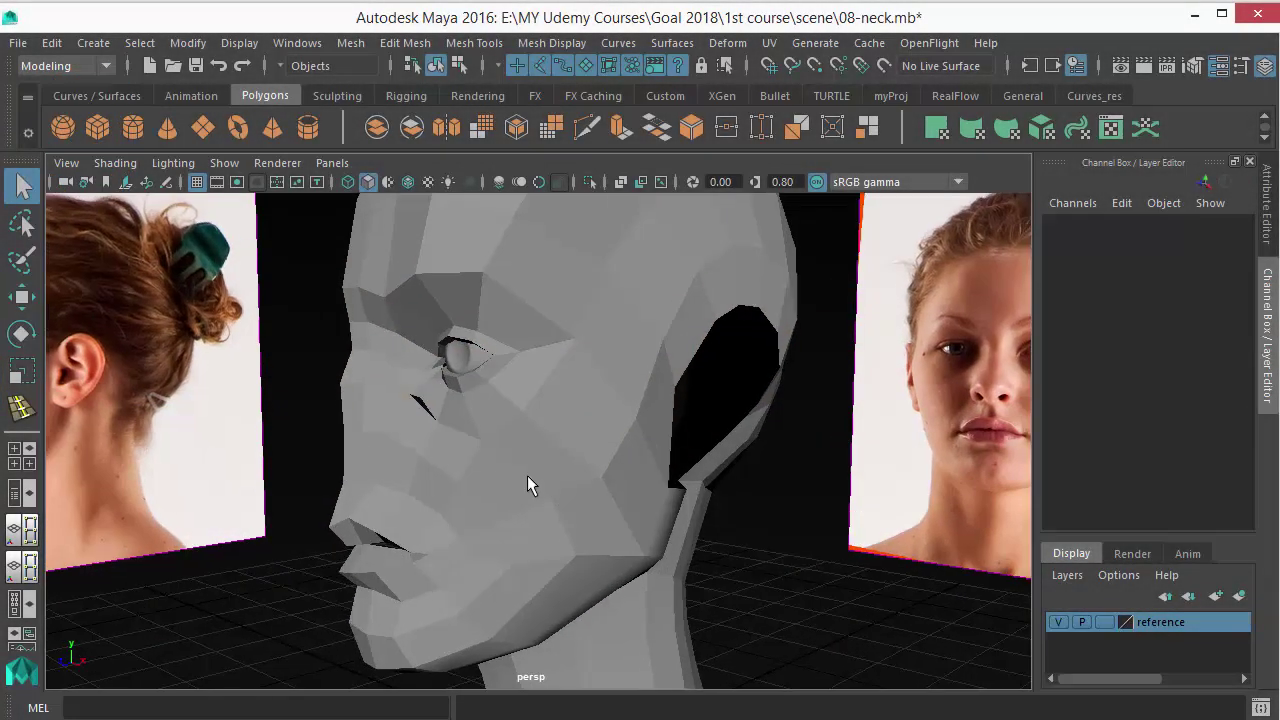
In the front view, select the two faces beside the nose in Face mode
{"action": "left_click_drag", "start_coordinate": [527, 475], "coordinate": [512, 440], "text": "alt"}
{"action": "key", "text": "space"}
{"action": "scroll", "coordinate": [366, 409], "scroll_direction": "up", "scroll_amount": 3}
{"action": "scroll", "coordinate": [545, 478], "scroll_direction": "up", "scroll_amount": 3}
{"action": "left_click", "coordinate": [489, 398]}
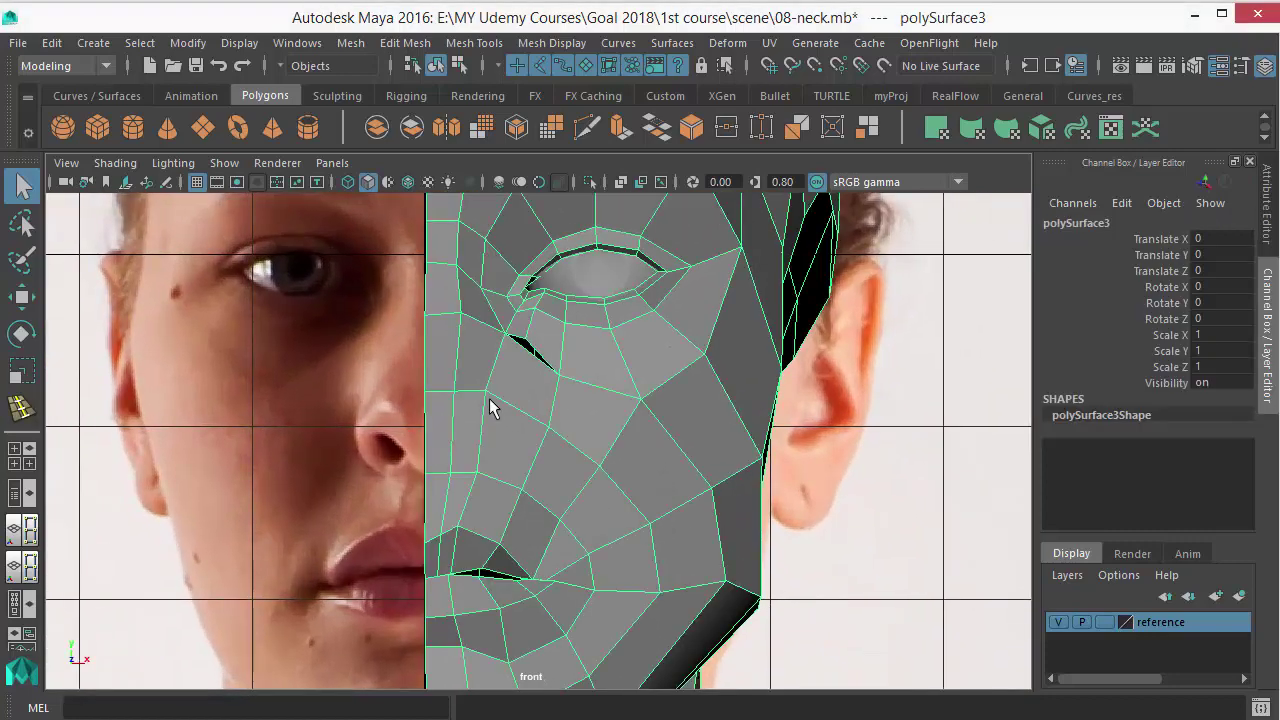
{"action": "right_click_drag", "start_coordinate": [489, 398], "coordinate": [486, 224]}
{"action": "left_click", "coordinate": [459, 445]}
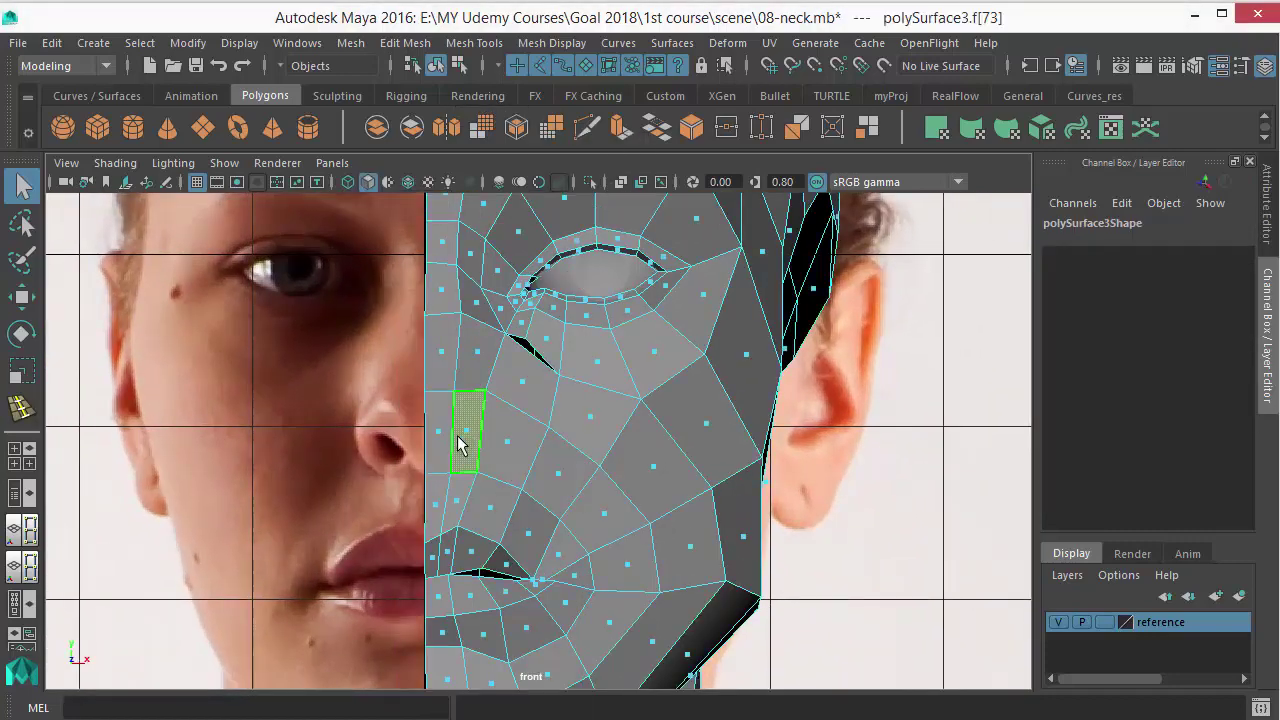
{"action": "left_click", "coordinate": [443, 437], "text": "shift"}
In side view, extrude the selected faces and pull them out to the reference nose tip
{"action": "scroll", "coordinate": [535, 428], "scroll_direction": "up", "scroll_amount": 1}
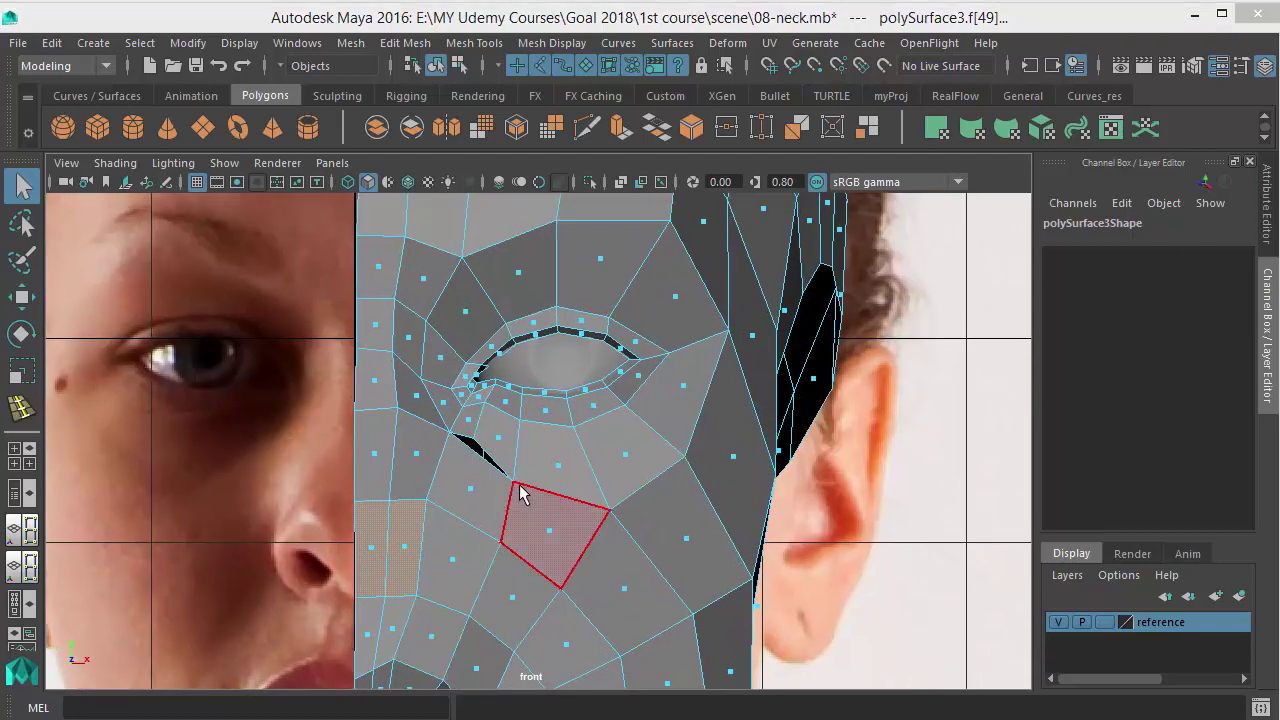
{"action": "left_click_drag", "start_coordinate": [543, 518], "coordinate": [650, 497]}
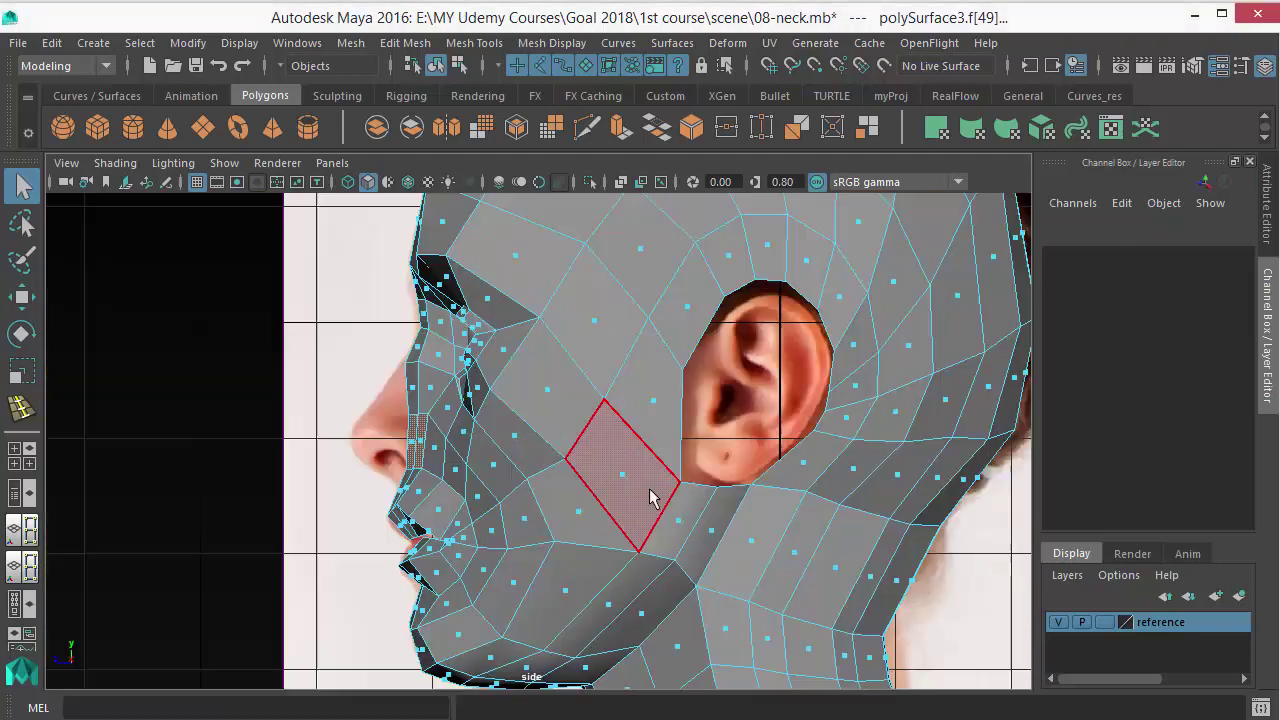
{"action": "scroll", "coordinate": [540, 450], "scroll_direction": "up", "scroll_amount": 2}
{"action": "right_click", "coordinate": [413, 357], "text": "shift"}
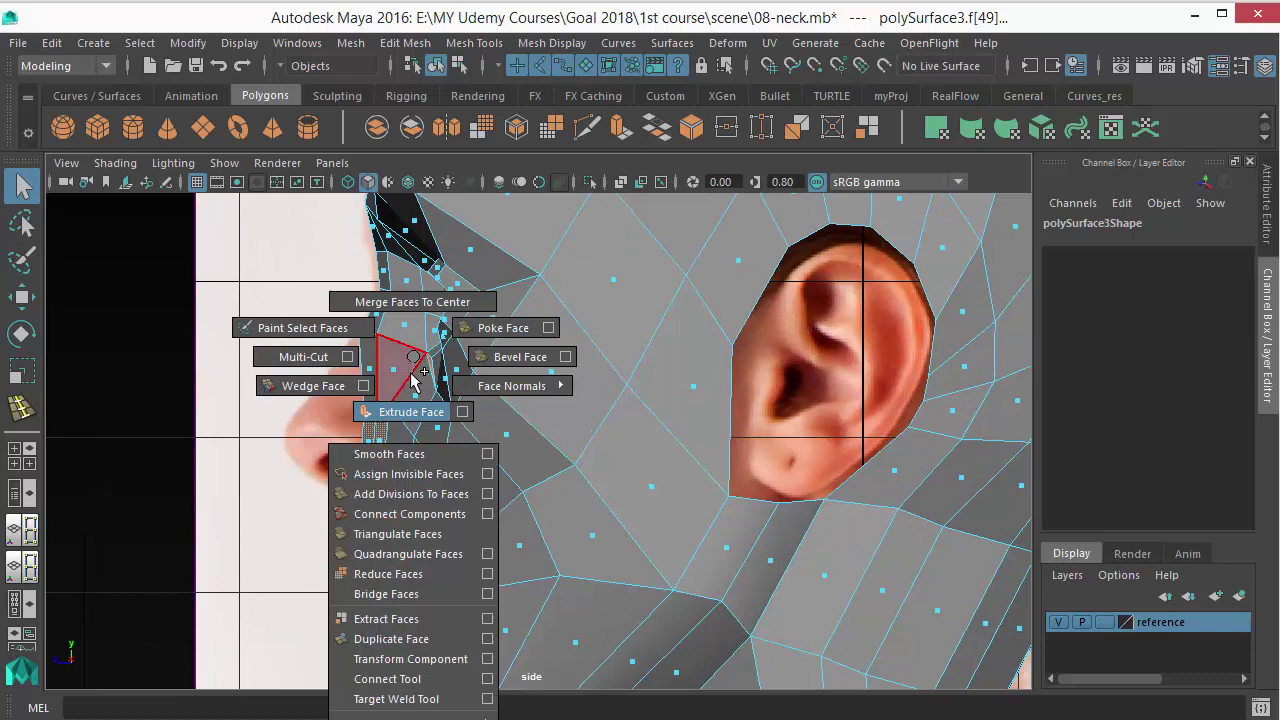
{"action": "left_click", "coordinate": [411, 411]}
{"action": "scroll", "coordinate": [390, 465], "scroll_direction": "up", "scroll_amount": 1}
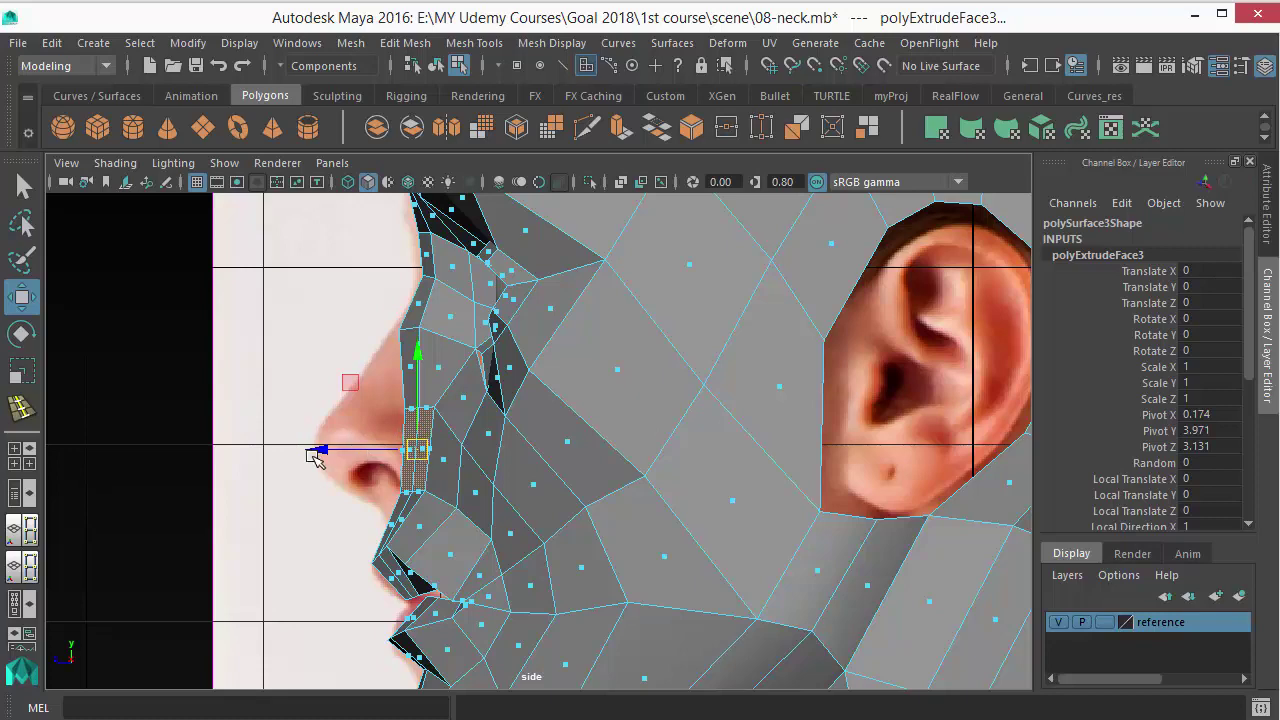
{"action": "left_click_drag", "start_coordinate": [322, 450], "coordinate": [250, 433]}
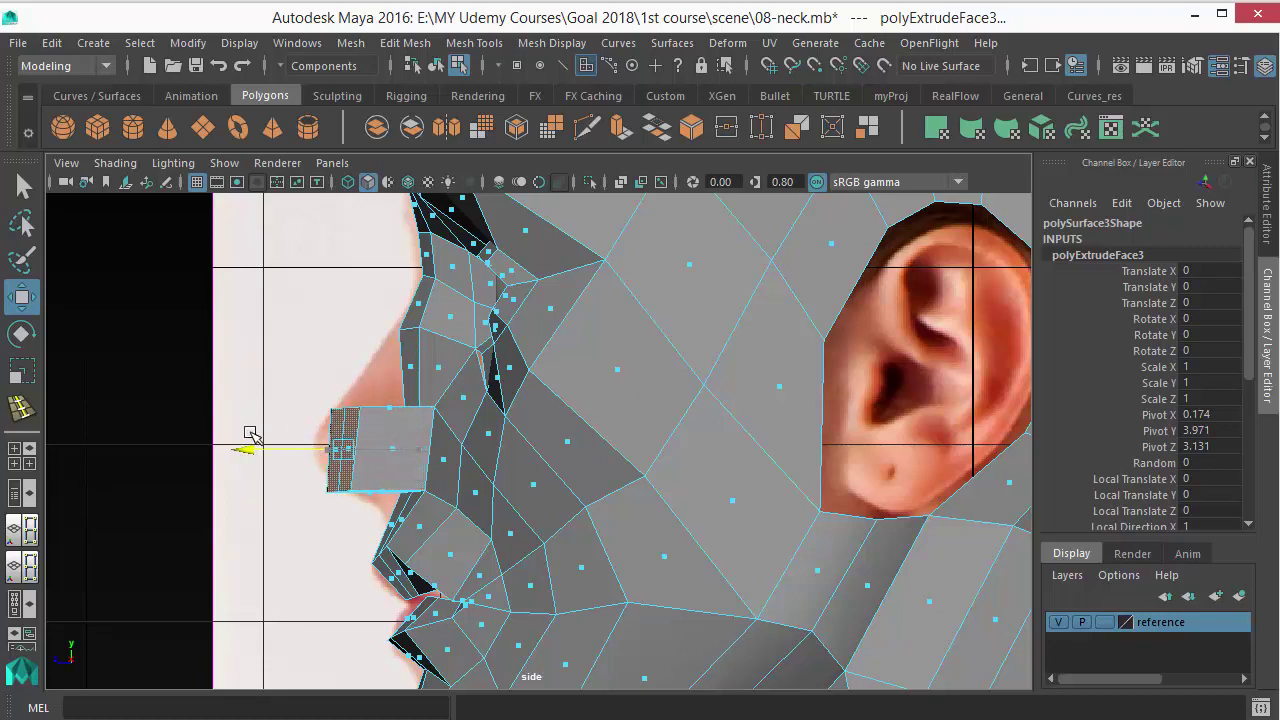
In Vertex mode, raise the vertices above the nose block to shape the bridge
{"action": "key", "text": "q"}
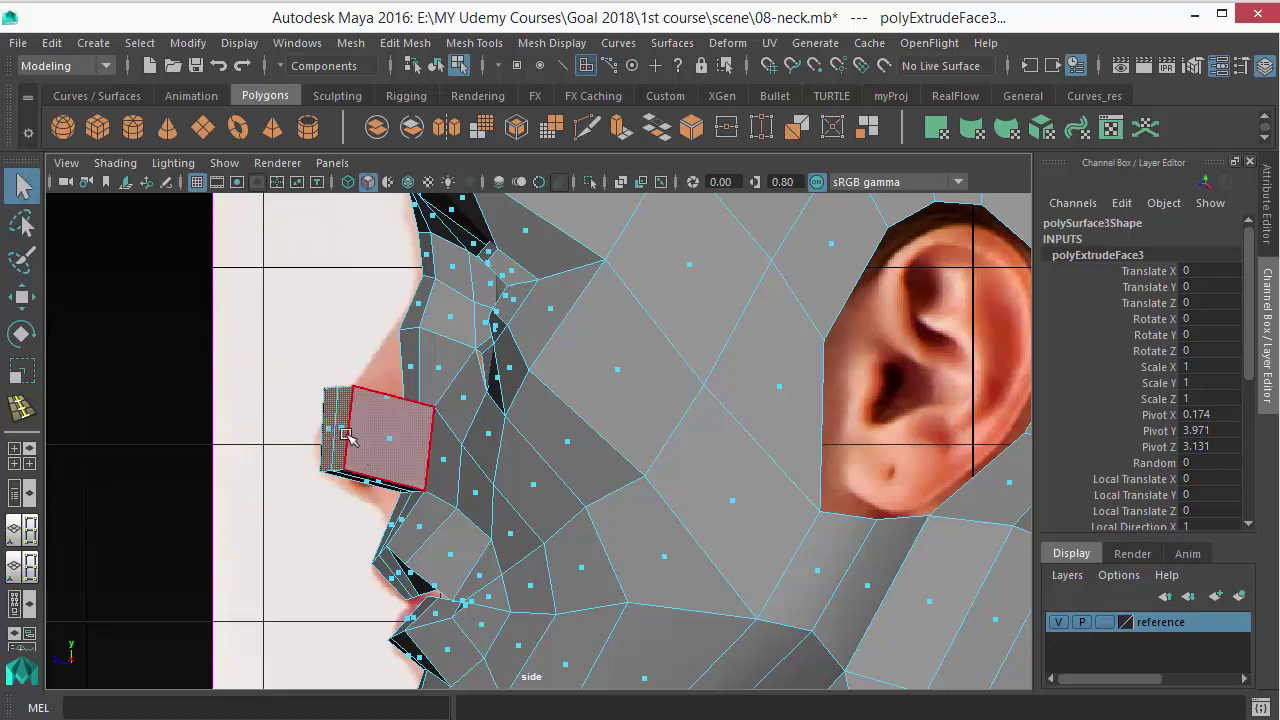
{"action": "scroll", "coordinate": [418, 432], "scroll_direction": "up", "scroll_amount": 2}
{"action": "right_click_drag", "start_coordinate": [418, 432], "coordinate": [334, 200]}
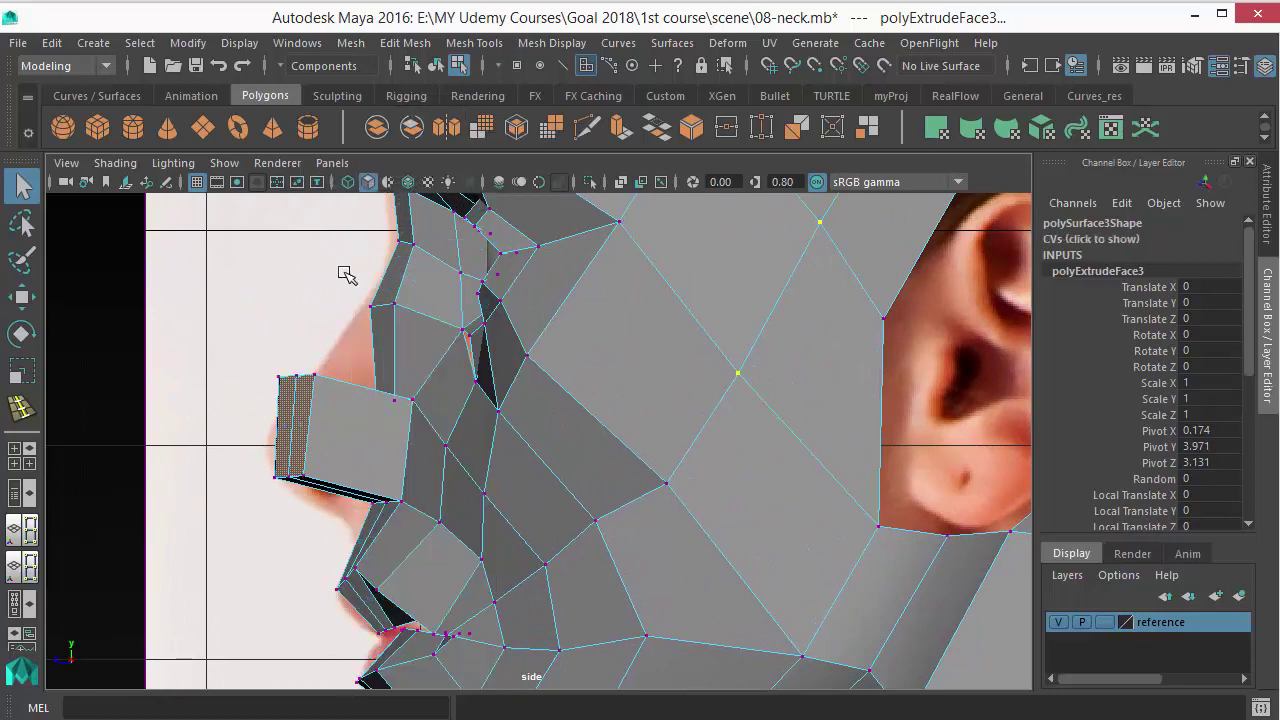
{"action": "middle_click_drag", "start_coordinate": [355, 397], "coordinate": [393, 432], "text": "alt"}
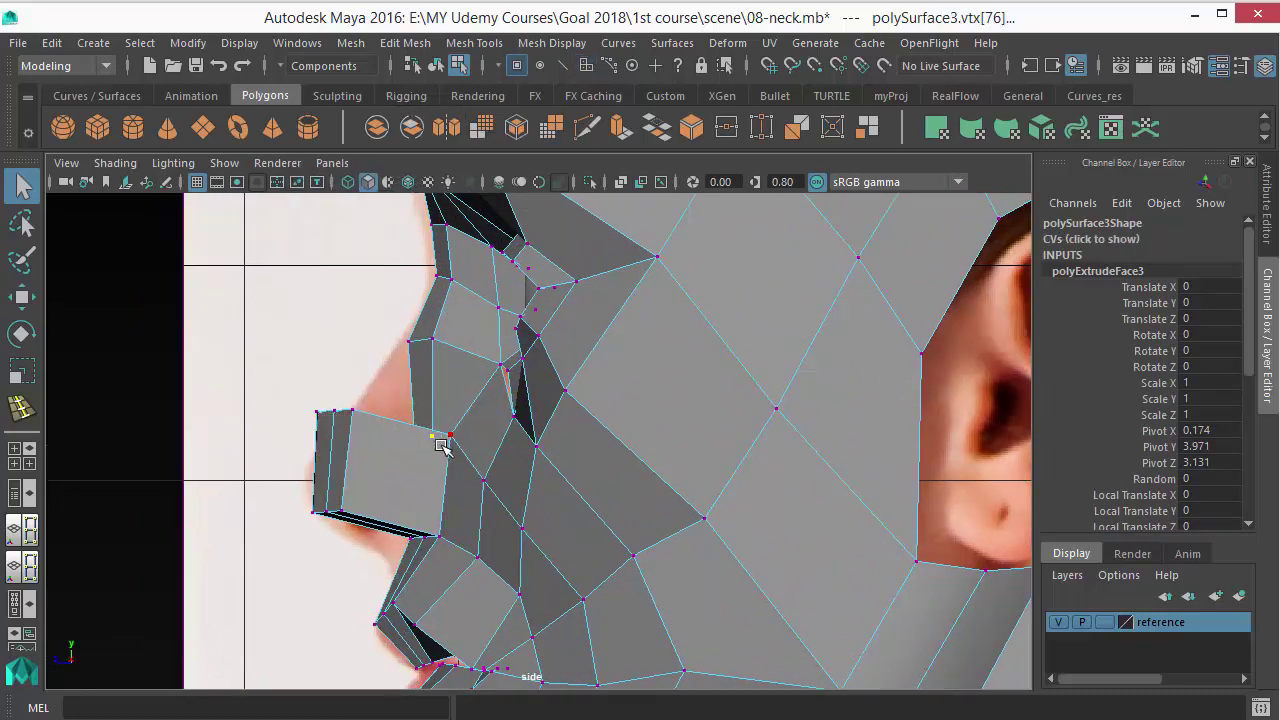
{"action": "left_click_drag", "start_coordinate": [437, 436], "coordinate": [403, 408]}
{"action": "key", "text": "w"}
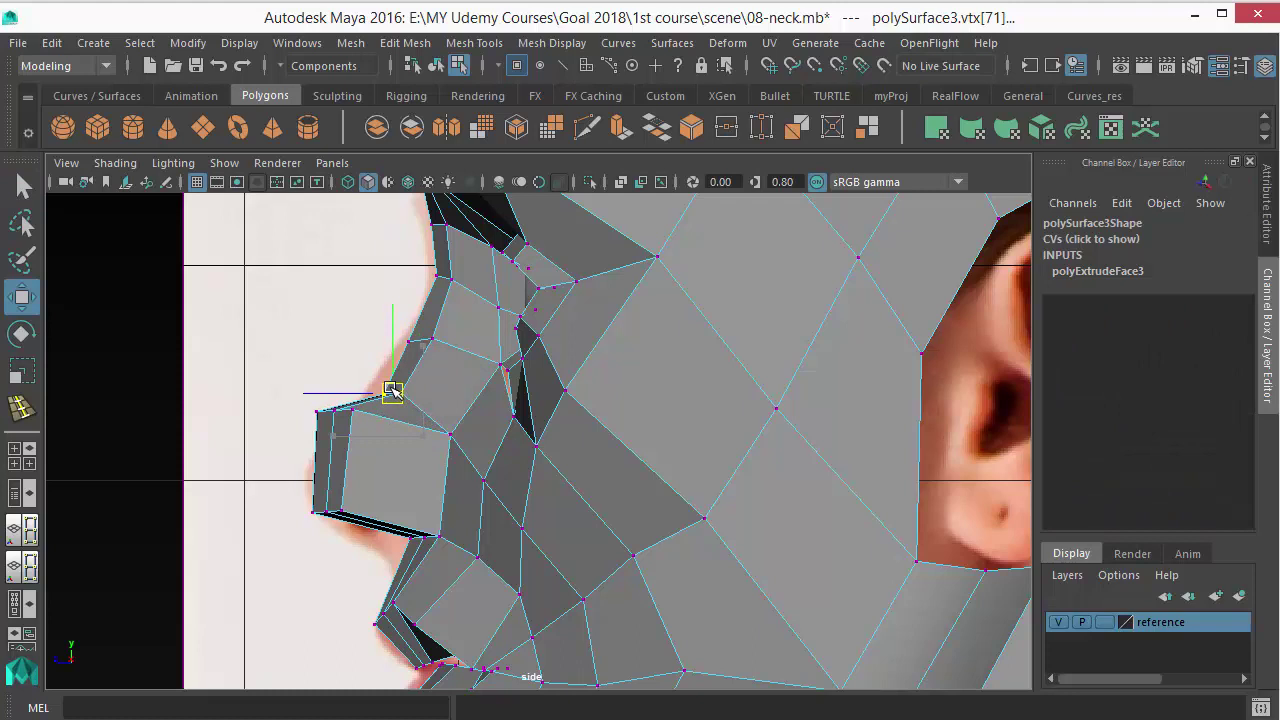
{"action": "key", "text": "q"}
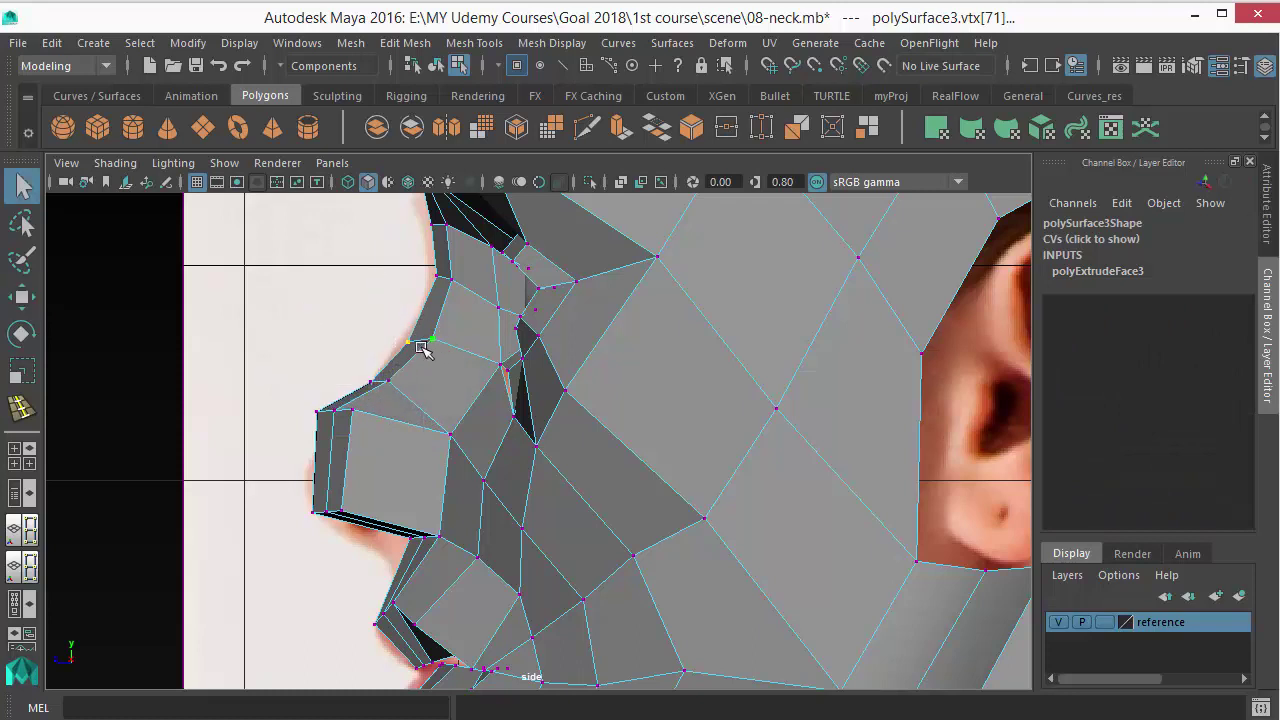
{"action": "key", "text": "w"}
{"action": "left_click_drag", "start_coordinate": [420, 347], "coordinate": [416, 333]}
{"action": "key", "text": "q"}
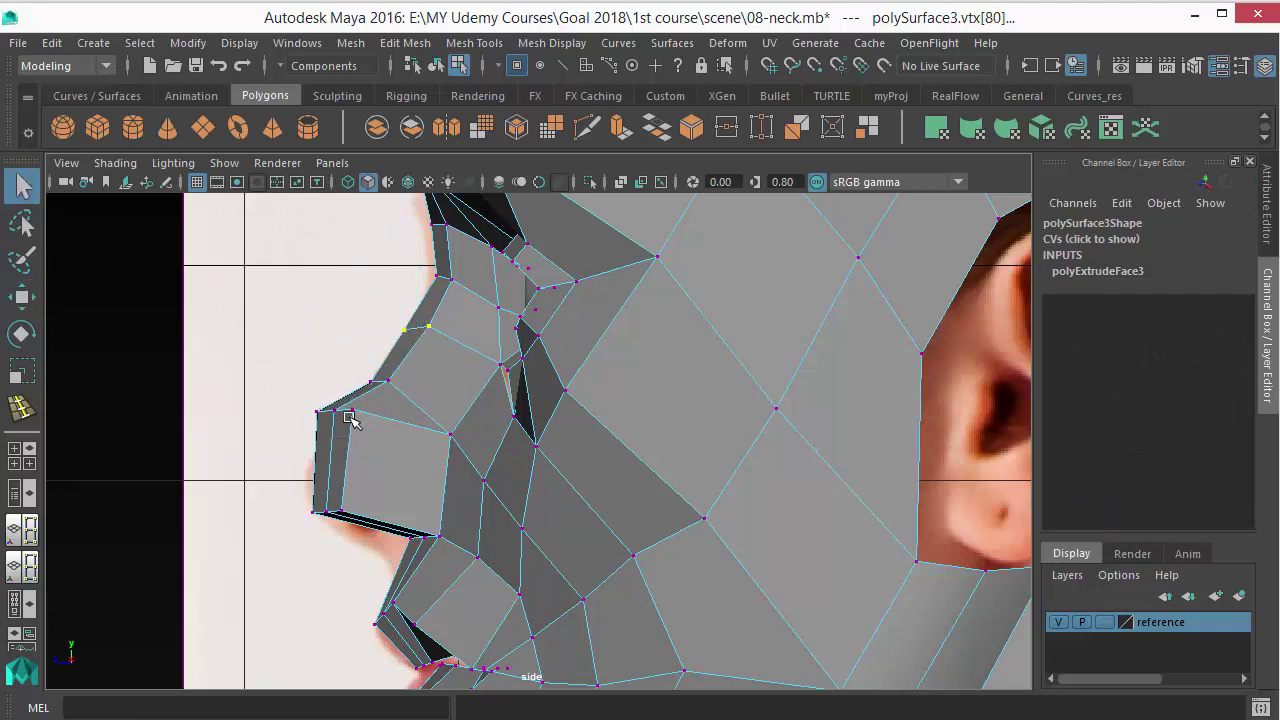
Move the two nose-tip corner vertices down, checking against the reference in wireframe
{"action": "mouse_move", "coordinate": [328, 402]}
{"action": "left_mouse_down"}
{"action": "mouse_move", "coordinate": [343, 420]}
{"action": "mouse_move", "coordinate": [340, 452]}
{"action": "left_mouse_up"}
{"action": "key", "text": "w"}
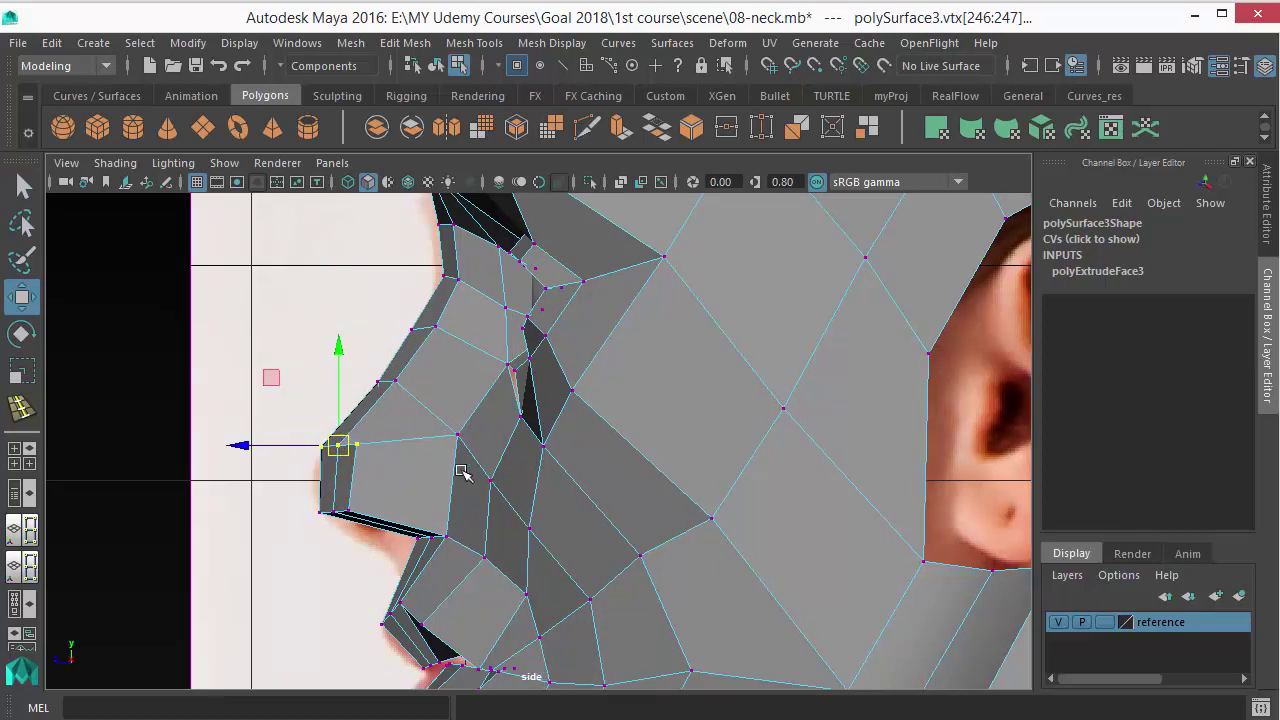
{"action": "key", "text": "4"}
{"action": "left_click", "coordinate": [384, 383]}
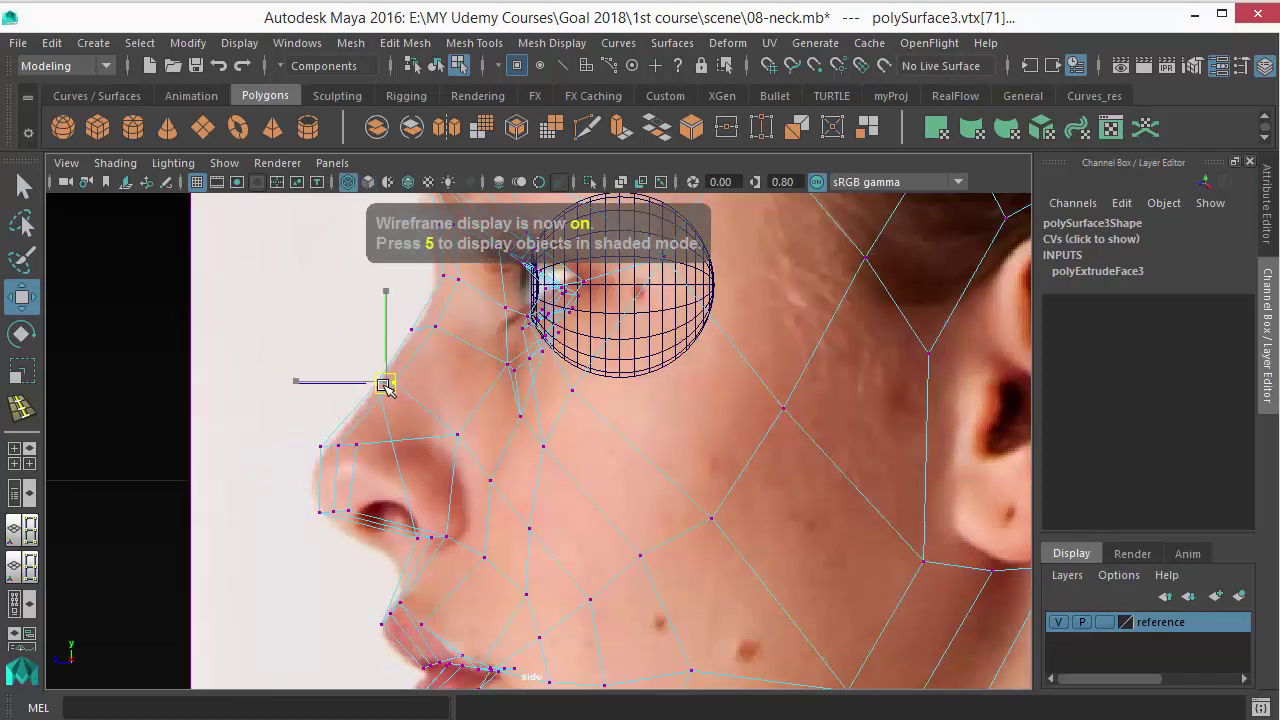
{"action": "key", "text": "5"}
{"action": "scroll", "coordinate": [437, 461], "scroll_direction": "up", "scroll_amount": 2}
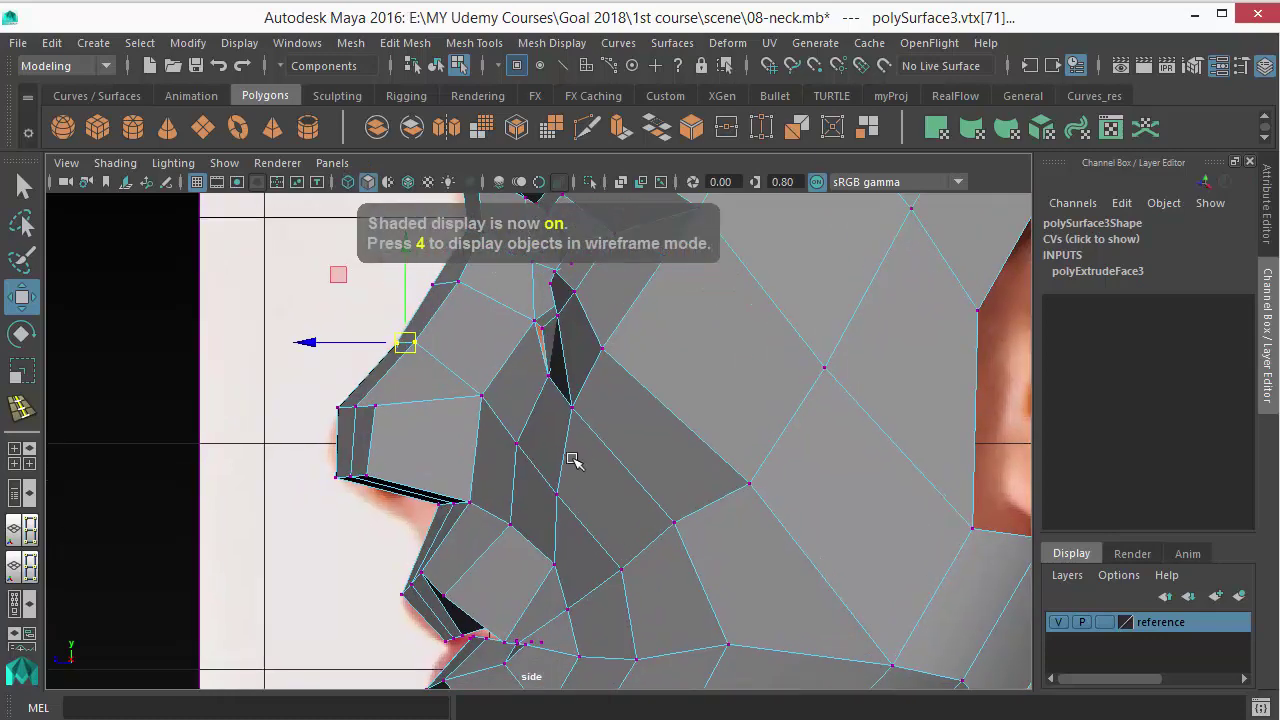
In front view, shift the two outer nostril-side vertices toward the face centre
{"action": "key", "text": "space"}
{"action": "left_click_drag", "start_coordinate": [590, 500], "coordinate": [474, 502]}
{"action": "scroll", "coordinate": [500, 515], "scroll_direction": "up", "scroll_amount": 3}
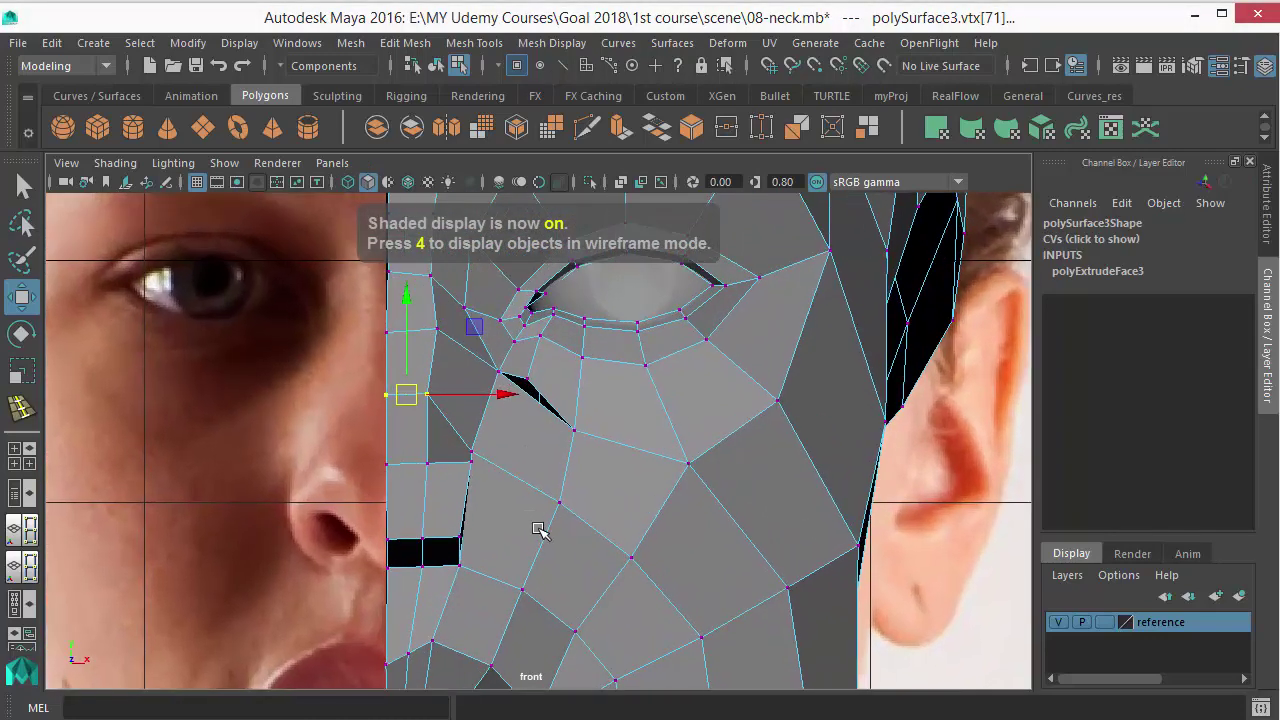
{"action": "key", "text": "4"}
{"action": "key", "text": "5"}
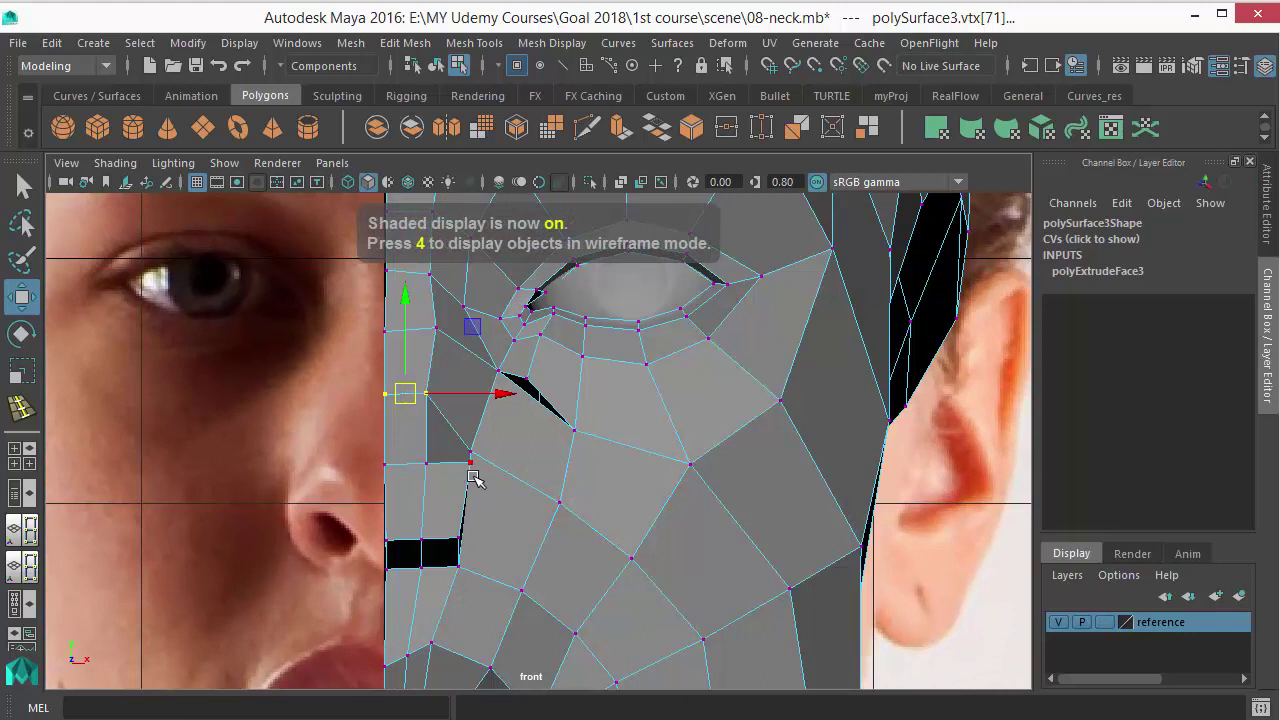
{"action": "left_click", "coordinate": [470, 464]}
{"action": "left_click", "coordinate": [462, 540], "text": "shift"}
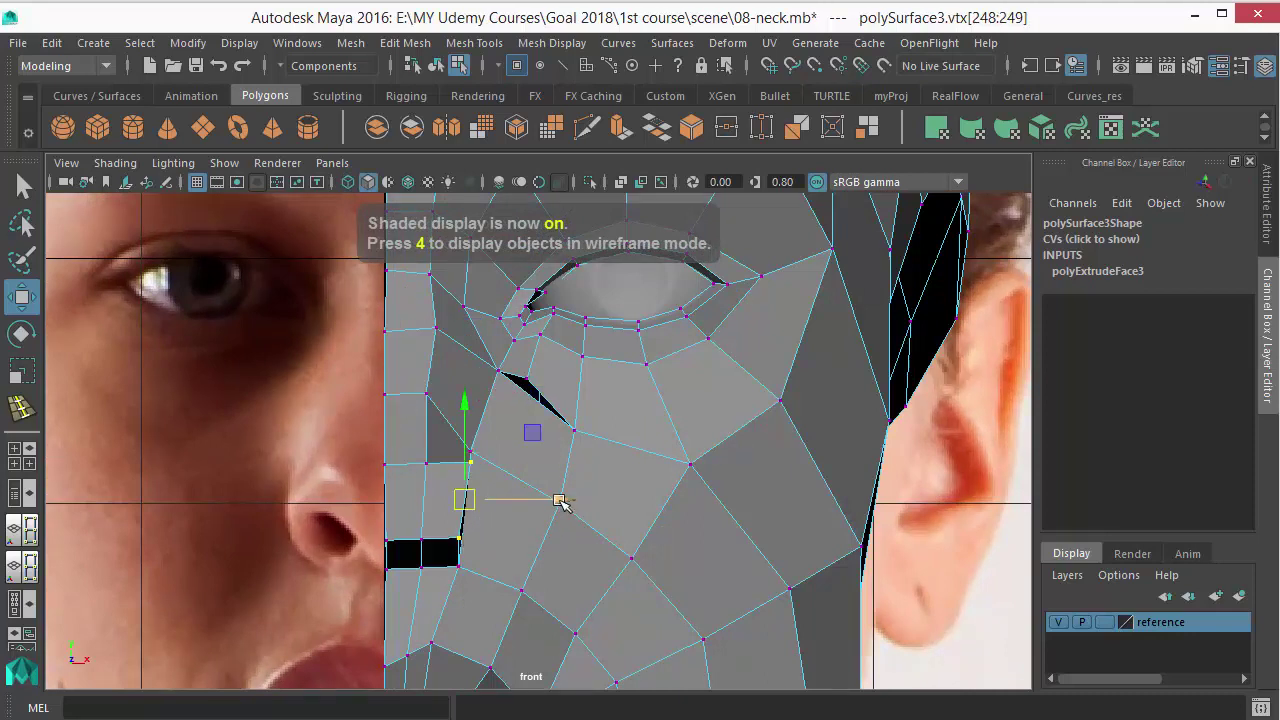
{"action": "left_click_drag", "start_coordinate": [548, 501], "coordinate": [538, 506]}
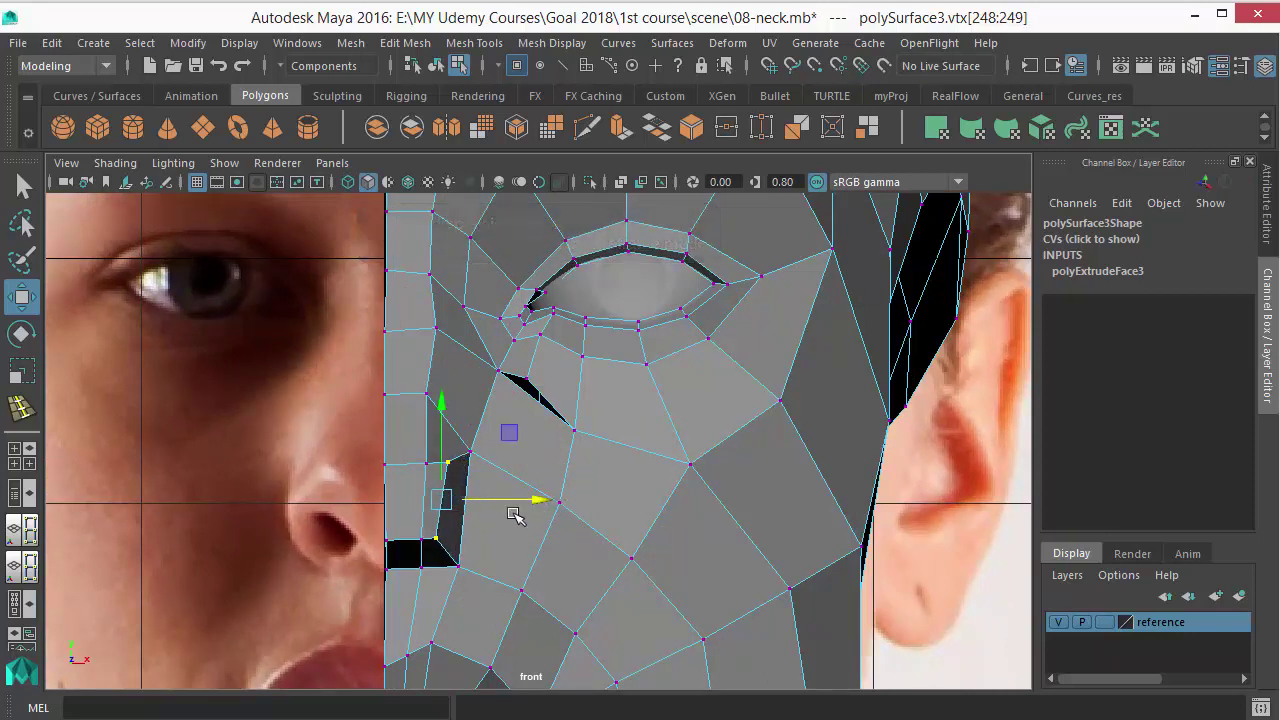
Compare the narrowed nose with the front reference in wireframe and zoom in on the nostril
{"action": "key", "text": "4"}
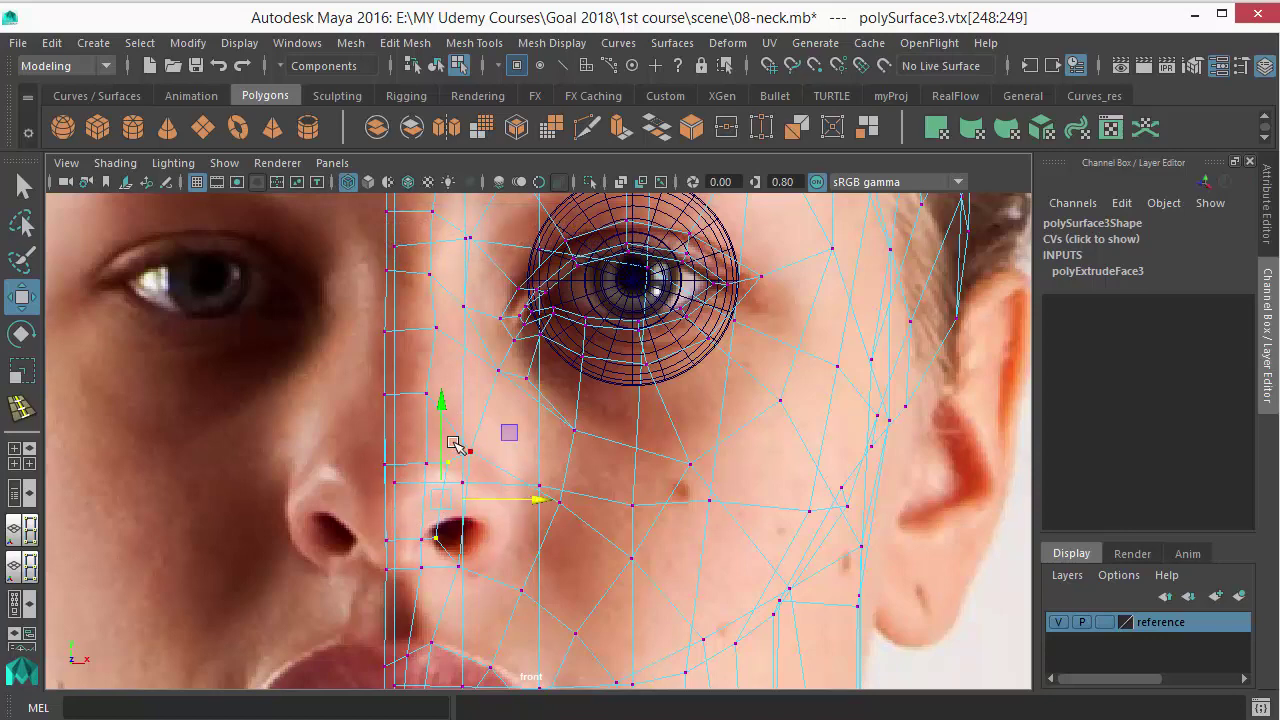
{"action": "key", "text": "5"}
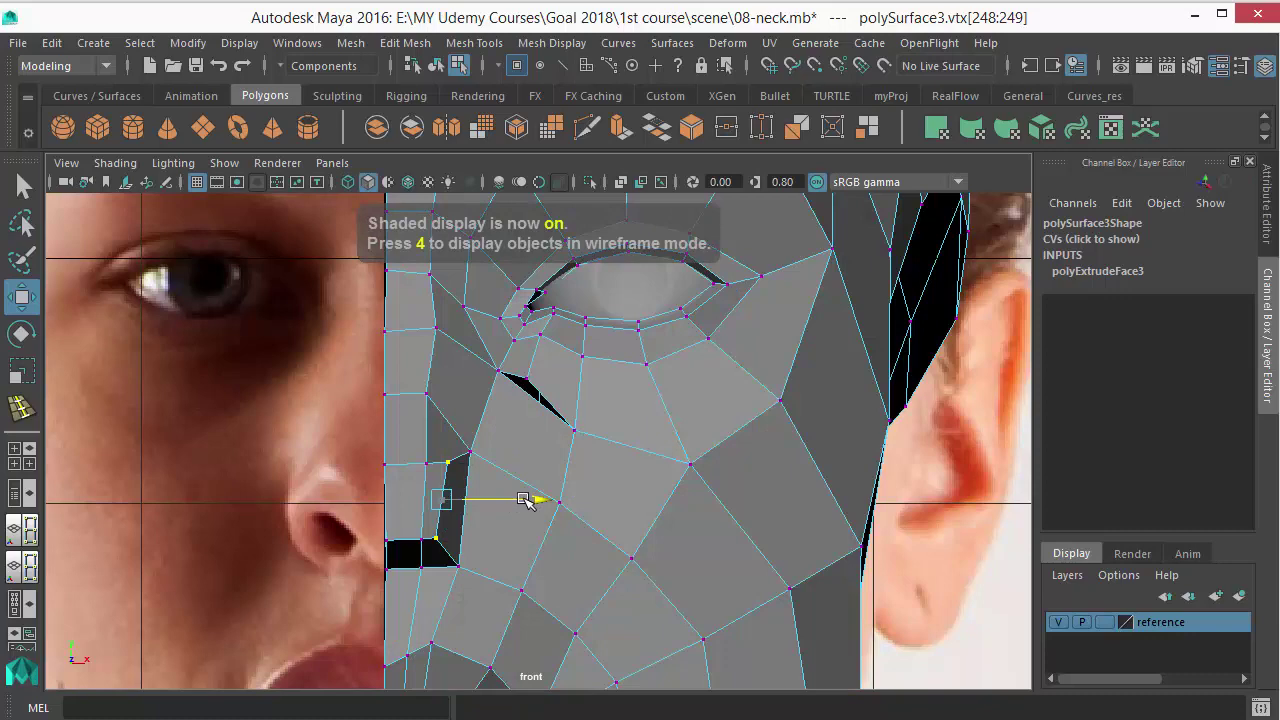
{"action": "key", "text": "4"}
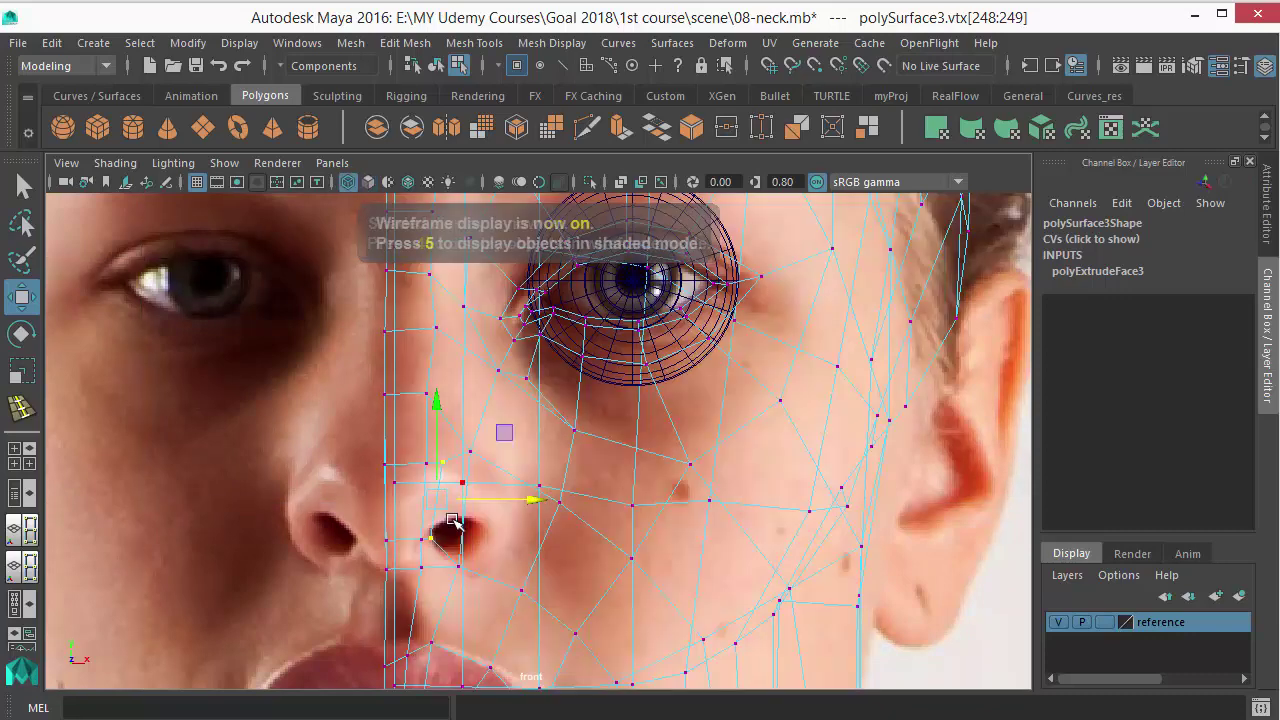
{"action": "key", "text": "5"}
{"action": "middle_click_drag", "start_coordinate": [455, 407], "coordinate": [455, 402], "text": "alt"}
{"action": "mouse_move", "coordinate": [455, 402]}
{"action": "right_mouse_down", "text": "alt"}
{"action": "mouse_move", "coordinate": [517, 477]}
{"action": "mouse_move", "coordinate": [506, 463]}
{"action": "right_mouse_up", "text": "alt"}
{"action": "key", "text": "q"}
{"action": "middle_click_drag", "start_coordinate": [506, 463], "coordinate": [470, 373], "text": "alt"}
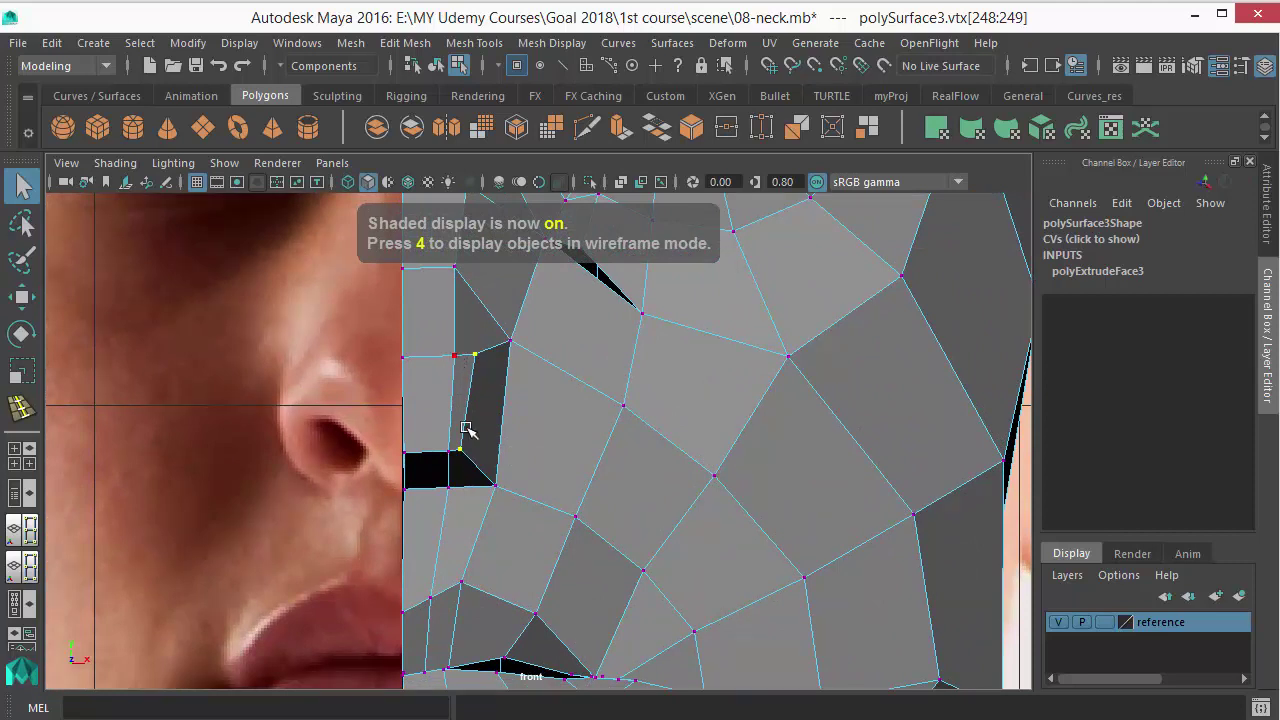
Pull the two inner nose-edge vertices toward the face centre
{"action": "left_click", "coordinate": [451, 356]}
{"action": "left_click", "coordinate": [448, 452], "text": "shift"}
{"action": "key", "text": "w"}
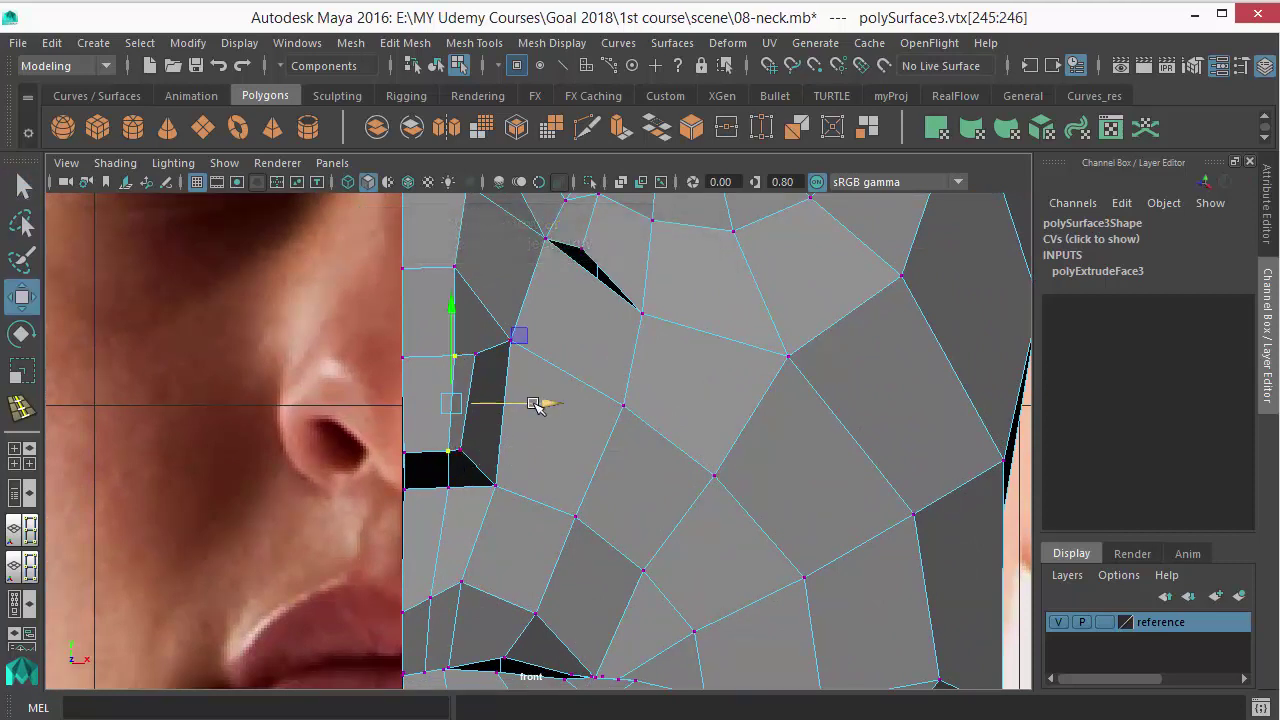
{"action": "left_click_drag", "start_coordinate": [534, 404], "coordinate": [523, 407]}
{"action": "key", "text": "q"}
{"action": "middle_click_drag", "start_coordinate": [537, 492], "coordinate": [618, 490], "text": "alt"}
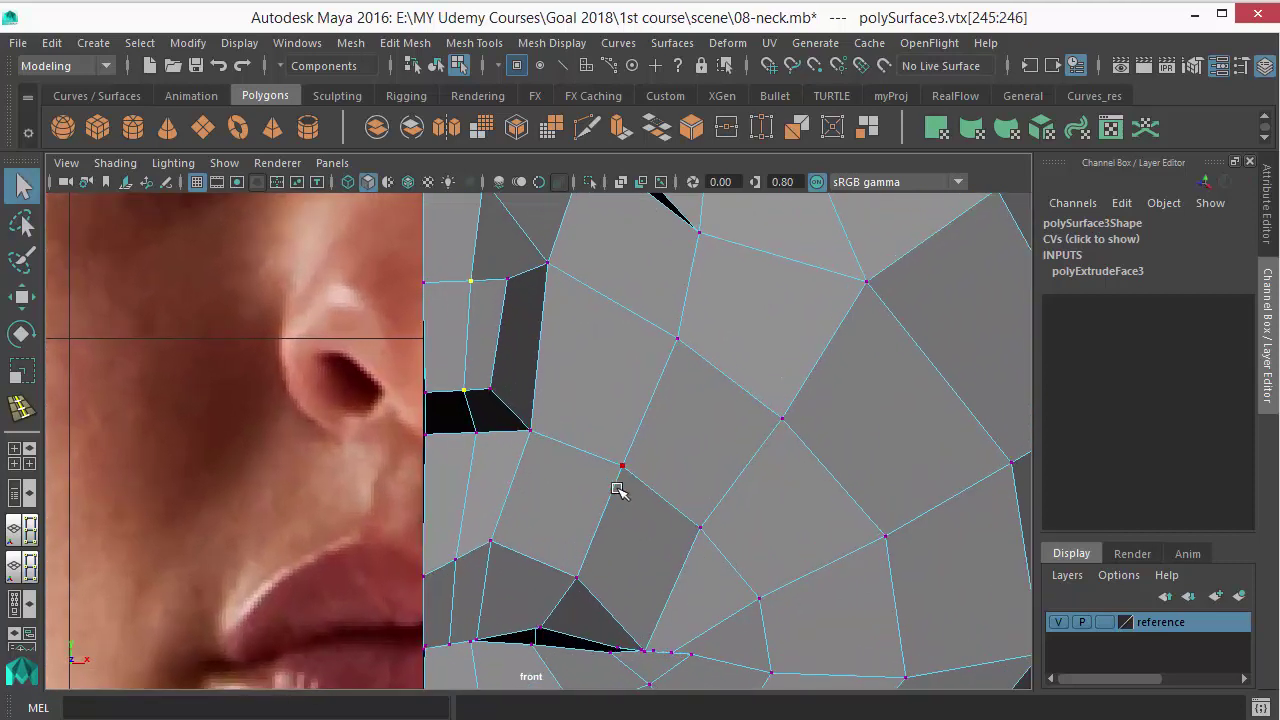
Inspect the narrowed nose in perspective view, then return to the front view
{"action": "key", "text": "space"}
{"action": "key", "text": "space"}
{"action": "mouse_move", "coordinate": [577, 471]}
{"action": "left_mouse_down", "text": "alt"}
{"action": "mouse_move", "coordinate": [563, 374]}
{"action": "mouse_move", "coordinate": [565, 460]}
{"action": "mouse_move", "coordinate": [494, 494]}
{"action": "mouse_move", "coordinate": [517, 551]}
{"action": "mouse_move", "coordinate": [541, 390]}
{"action": "left_mouse_up", "text": "alt"}
{"action": "key", "text": "space"}
{"action": "scroll", "coordinate": [500, 509], "scroll_direction": "up", "scroll_amount": 3}
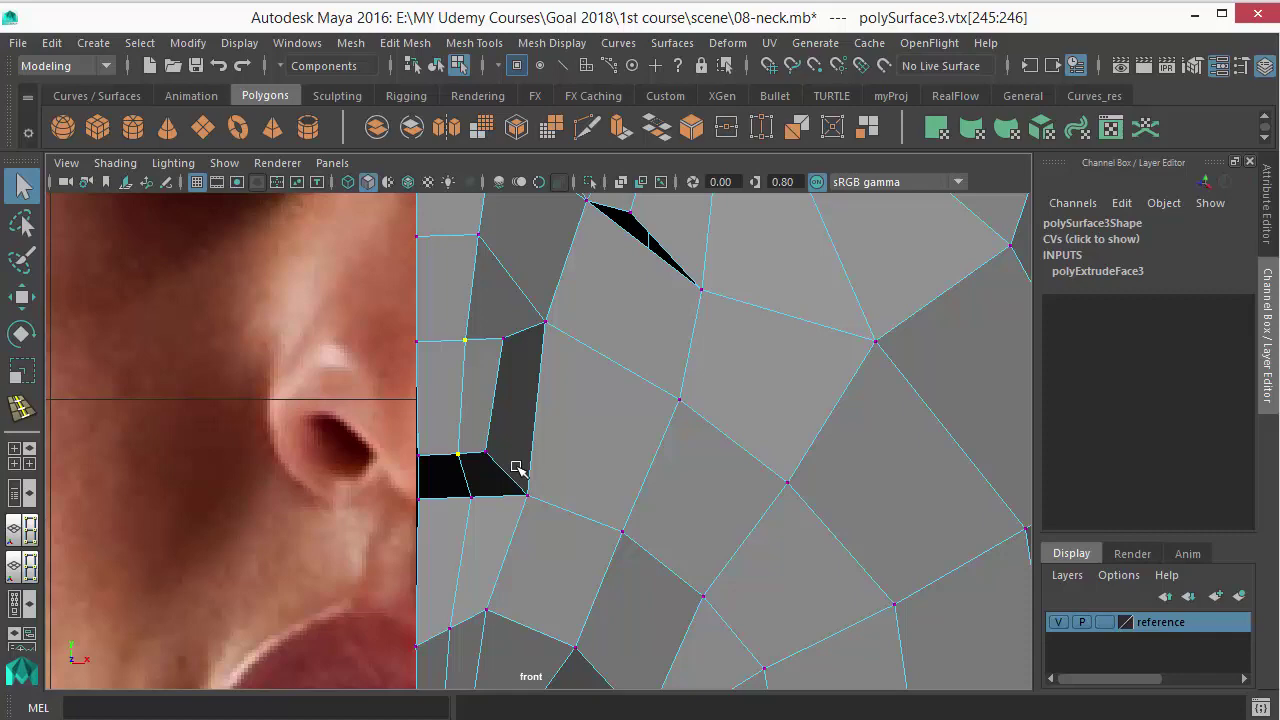
Orbit the perspective view around the head in object mode and activate the Insert Edge Loop Tool
{"action": "key", "text": "space"}
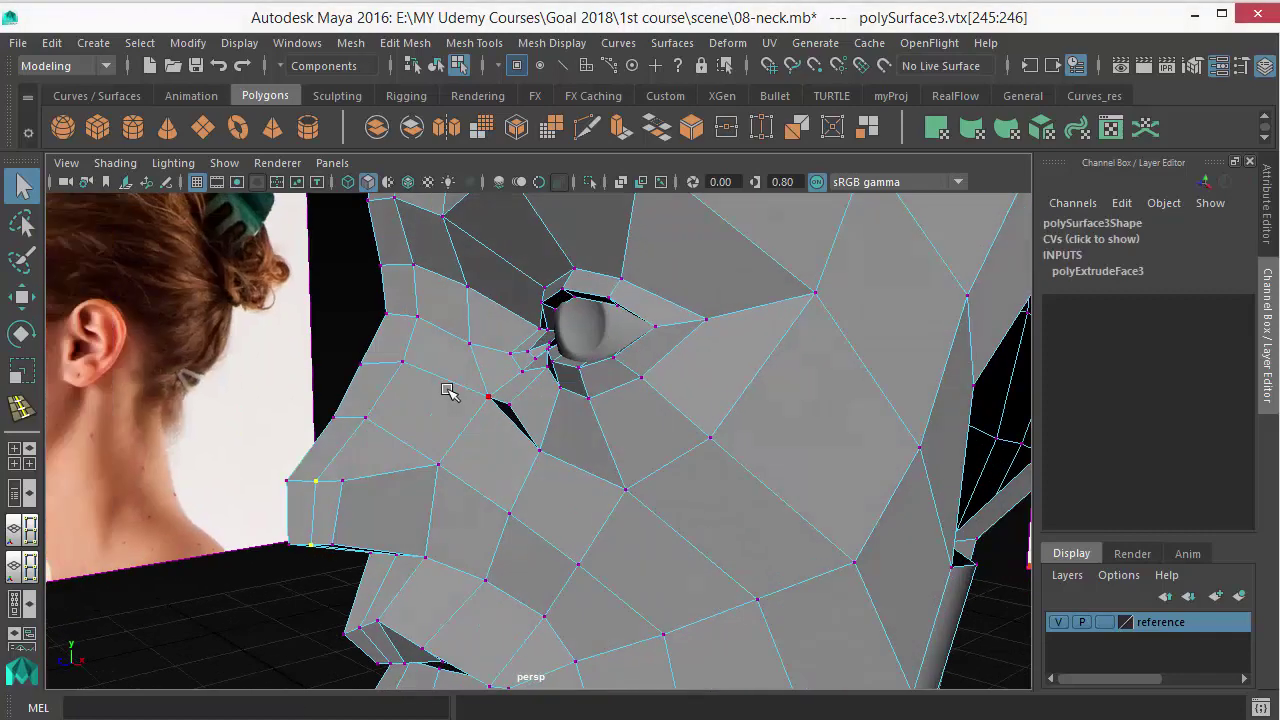
{"action": "left_click_drag", "start_coordinate": [469, 351], "coordinate": [520, 395], "text": "alt"}
{"action": "scroll", "coordinate": [480, 395], "scroll_direction": "up", "scroll_amount": 2}
{"action": "right_click_drag", "start_coordinate": [450, 185], "coordinate": [480, 143]}
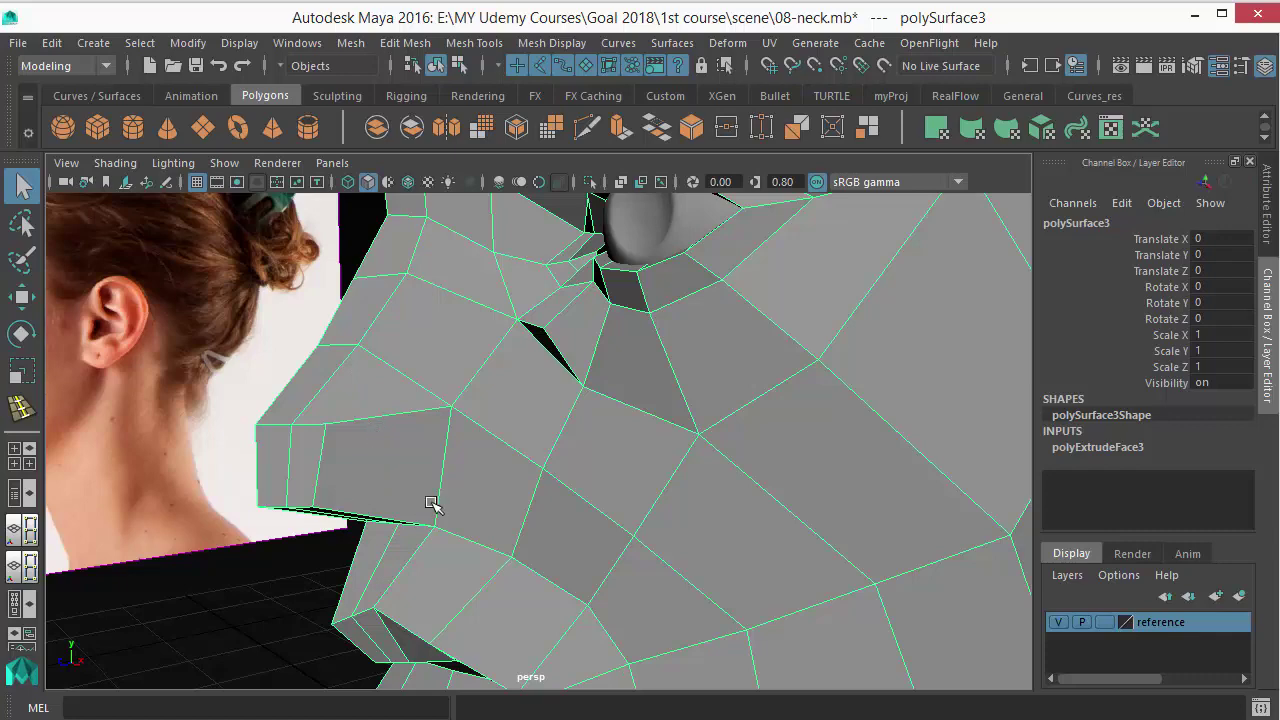
{"action": "mouse_move", "coordinate": [464, 418]}
{"action": "left_mouse_down", "text": "alt"}
{"action": "mouse_move", "coordinate": [500, 391]}
{"action": "mouse_move", "coordinate": [517, 351]}
{"action": "mouse_move", "coordinate": [566, 354]}
{"action": "mouse_move", "coordinate": [584, 318]}
{"action": "left_mouse_up", "text": "alt"}
{"action": "left_click_drag", "start_coordinate": [601, 375], "coordinate": [507, 417], "text": "alt"}
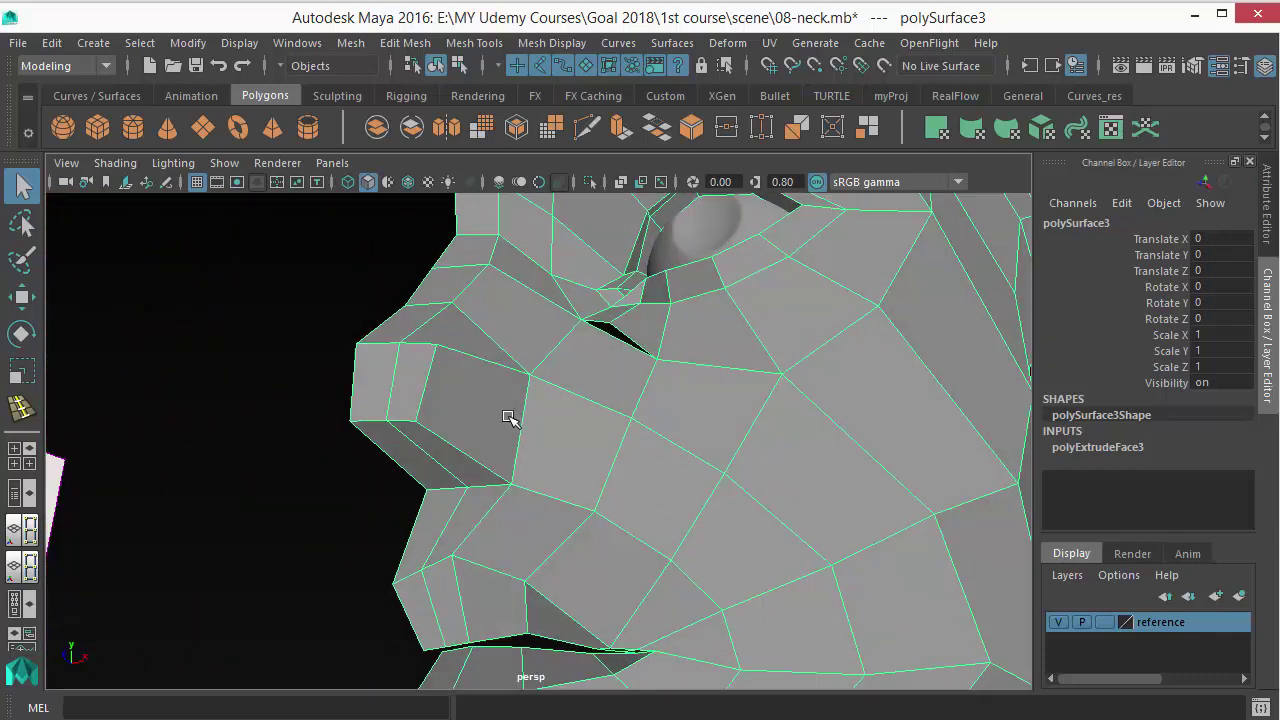
{"action": "right_click_drag", "start_coordinate": [483, 316], "coordinate": [325, 307], "text": "shift"}
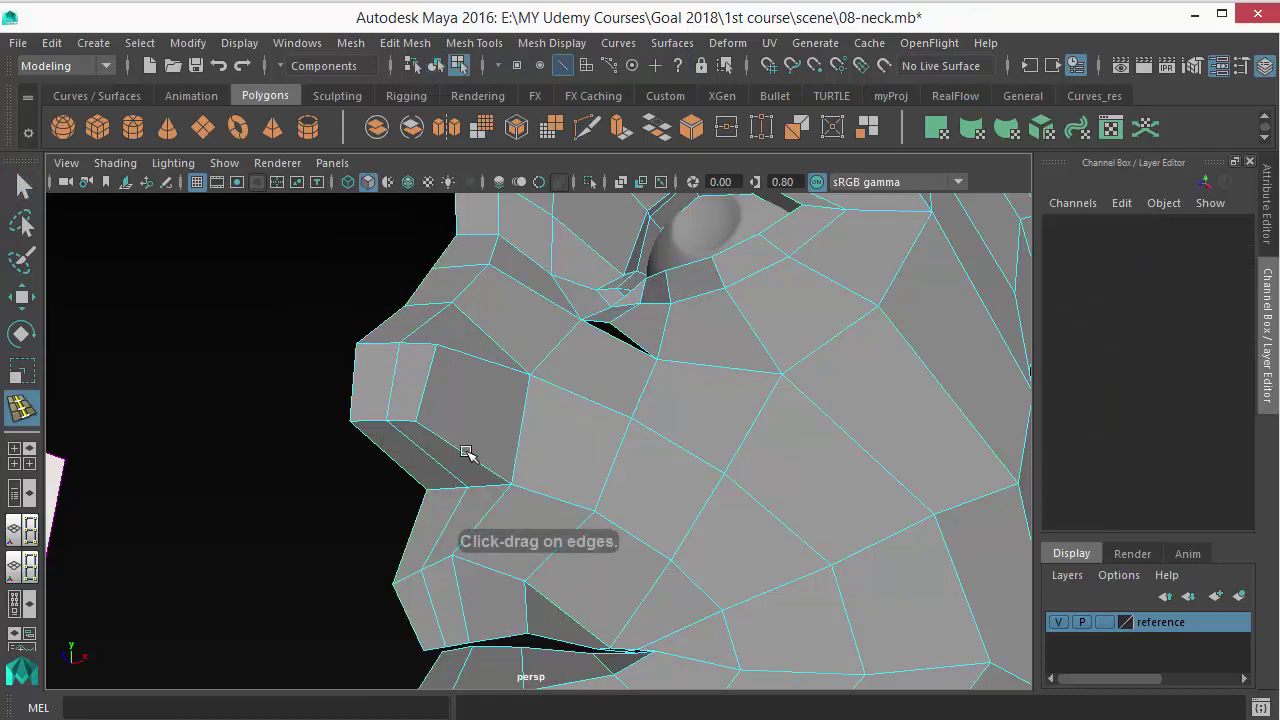
Insert a trial edge loop across the nose, inspect it, and undo it
{"action": "left_click", "coordinate": [461, 456]}
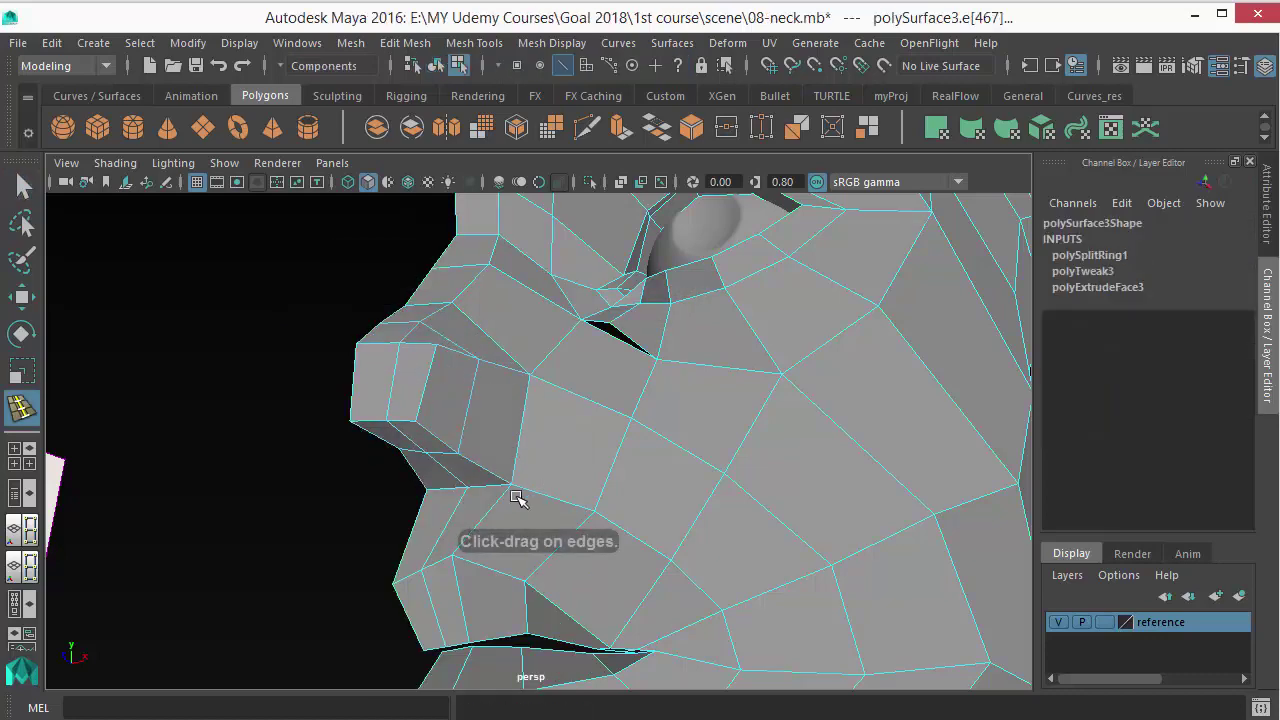
{"action": "left_click_drag", "start_coordinate": [461, 456], "coordinate": [508, 522], "text": "alt"}
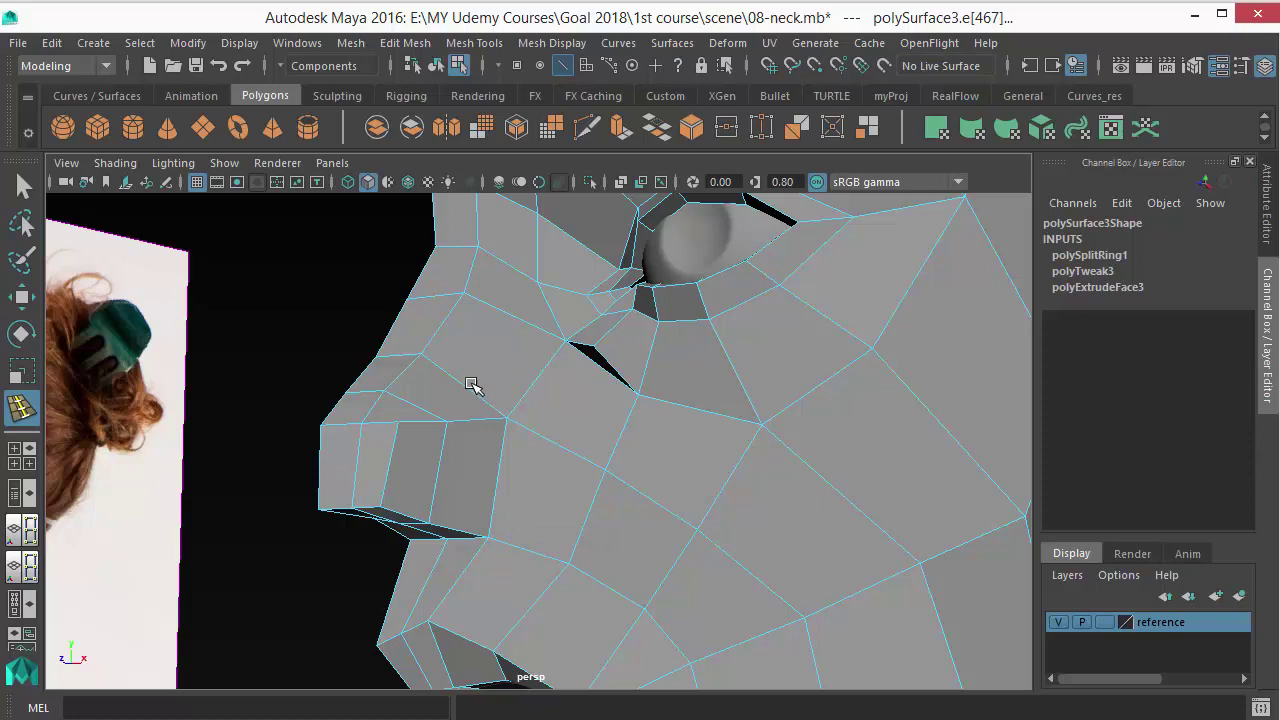
{"action": "mouse_move", "coordinate": [471, 385]}
{"action": "left_mouse_down", "text": "alt"}
{"action": "mouse_move", "coordinate": [486, 349]}
{"action": "mouse_move", "coordinate": [421, 428]}
{"action": "left_mouse_up", "text": "alt"}
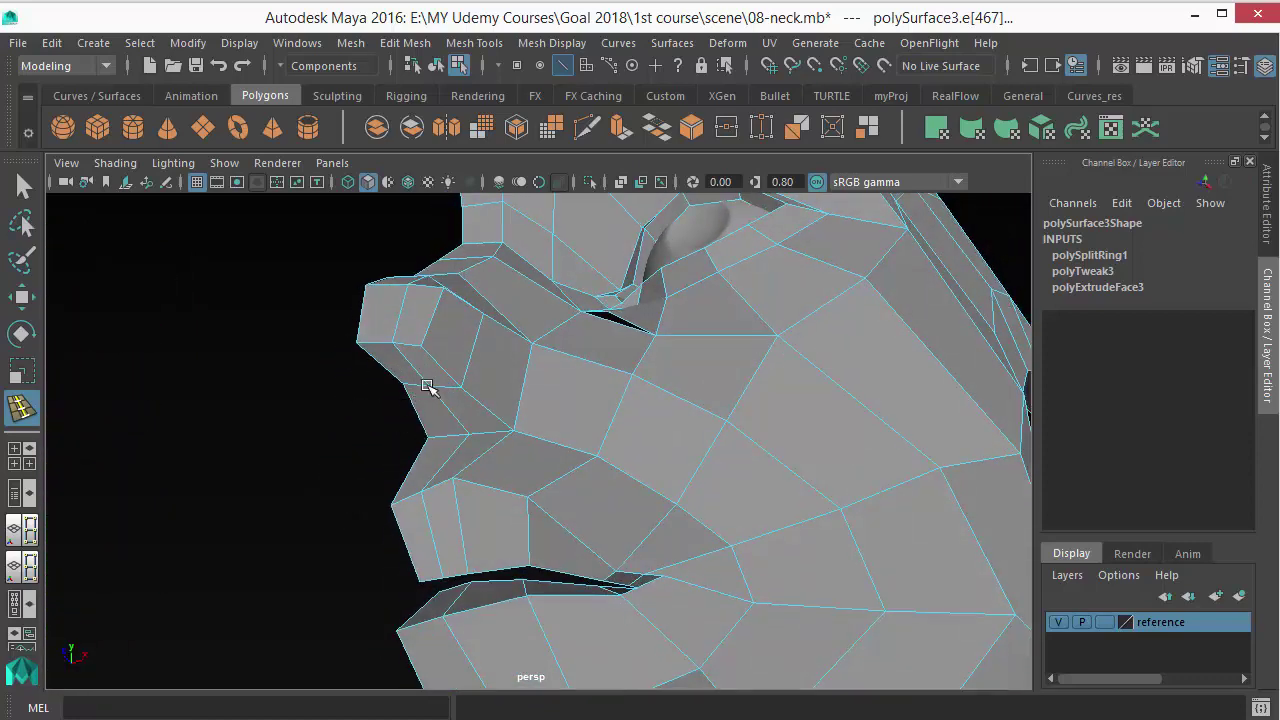
{"action": "key", "text": "ctrl+z"}
{"action": "key", "text": "ctrl+z"}
{"action": "left_click_drag", "start_coordinate": [428, 388], "coordinate": [491, 480], "text": "alt"}
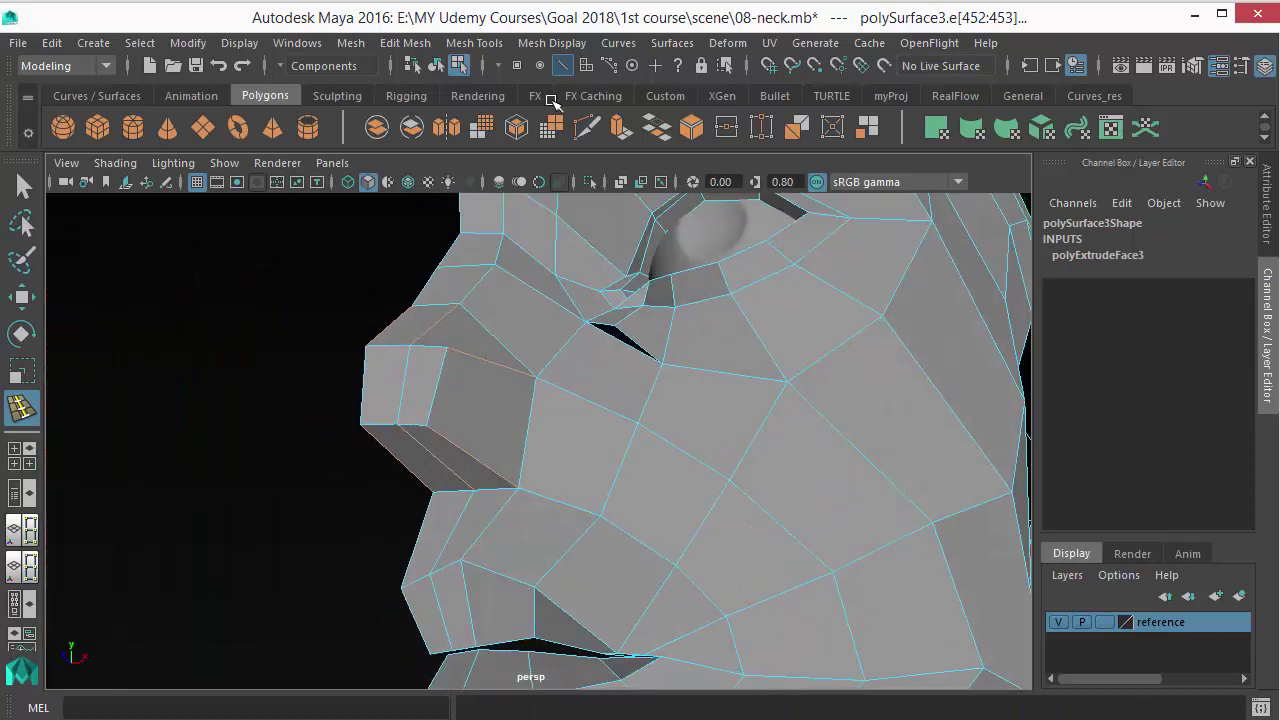
Turn off Insert with edge flow in the Insert Edge Loop Tool options
{"action": "left_click", "coordinate": [474, 43]}
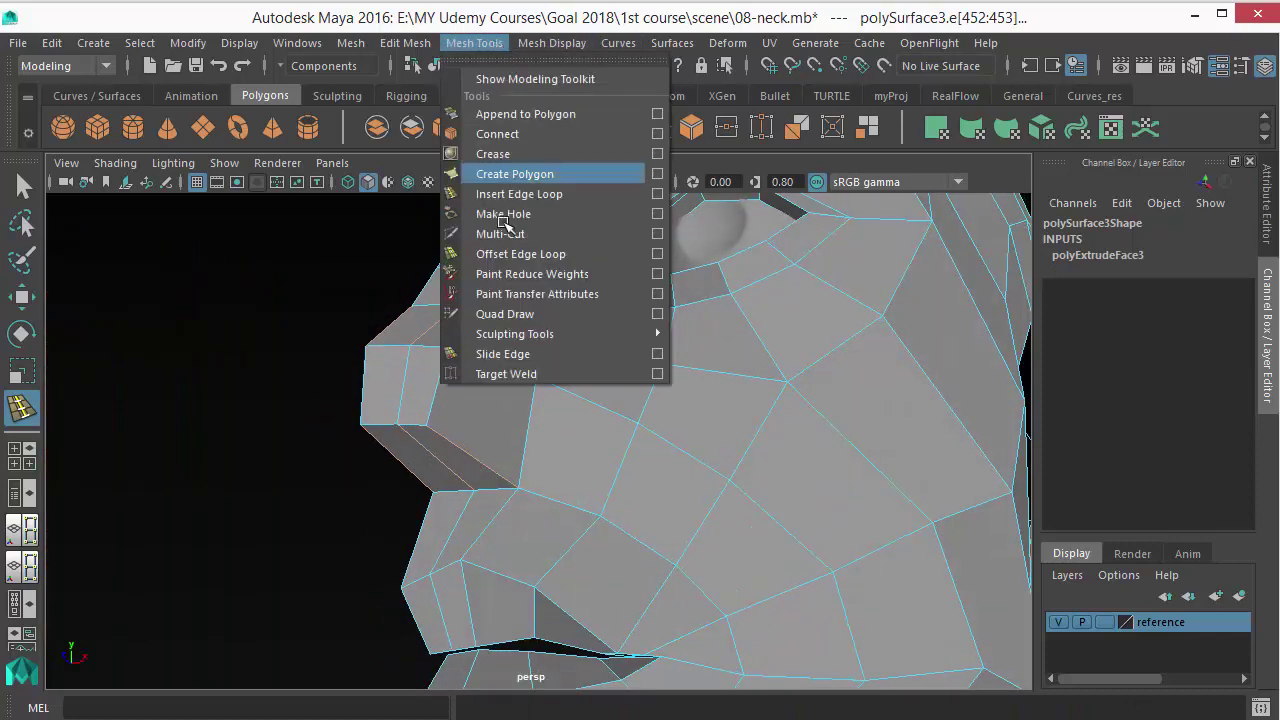
{"action": "left_click", "coordinate": [657, 194]}
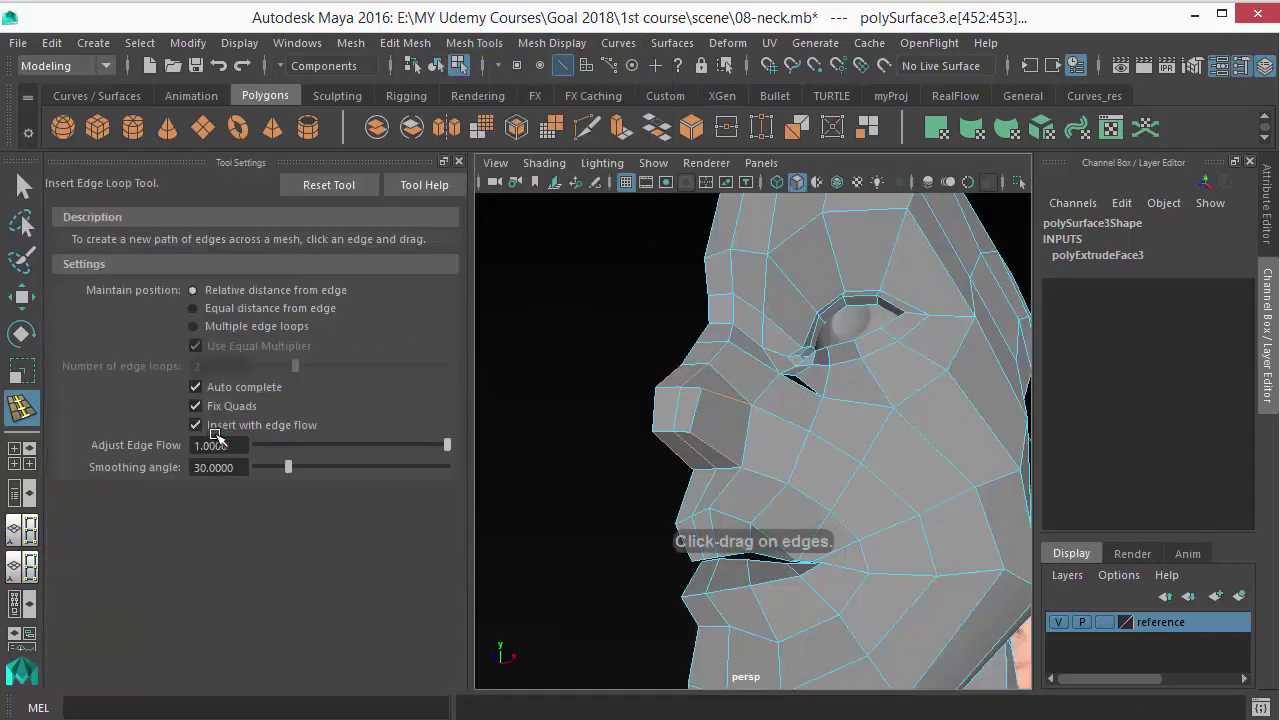
{"action": "left_click_drag", "start_coordinate": [648, 386], "coordinate": [644, 371], "text": "alt"}
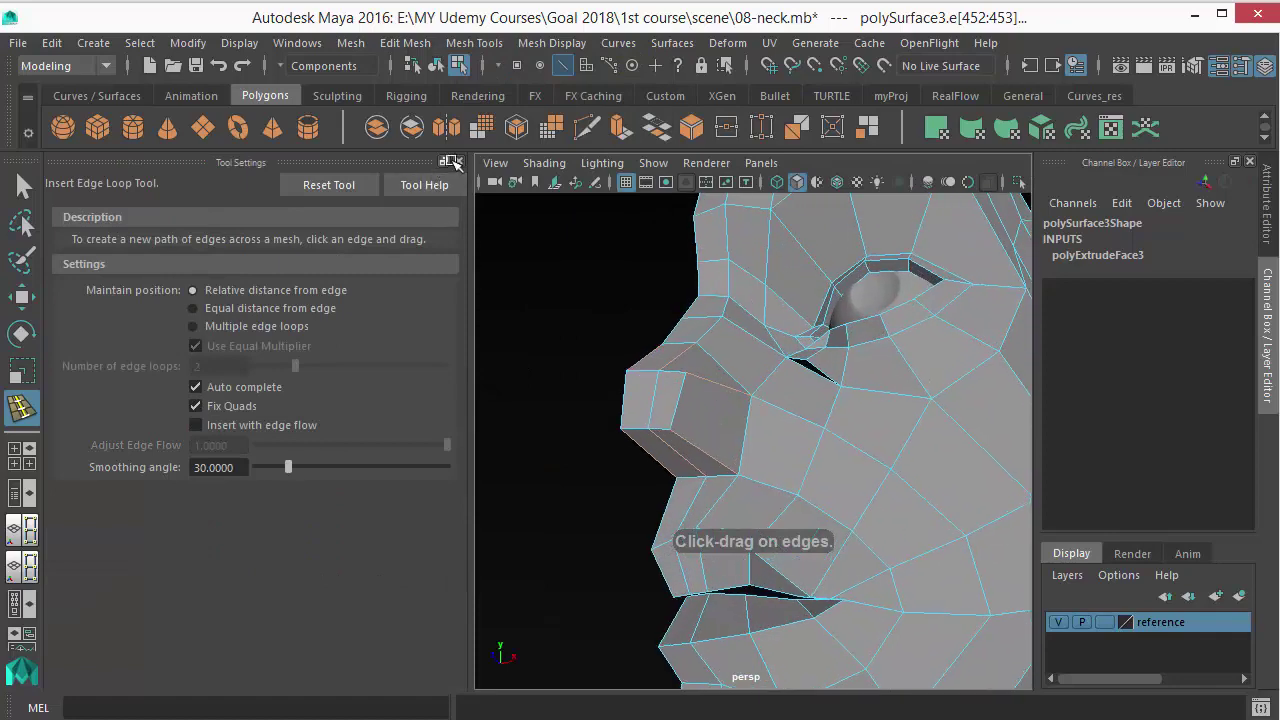
{"action": "left_click", "coordinate": [450, 162]}
{"action": "scroll", "coordinate": [477, 466], "scroll_direction": "up", "scroll_amount": 2}
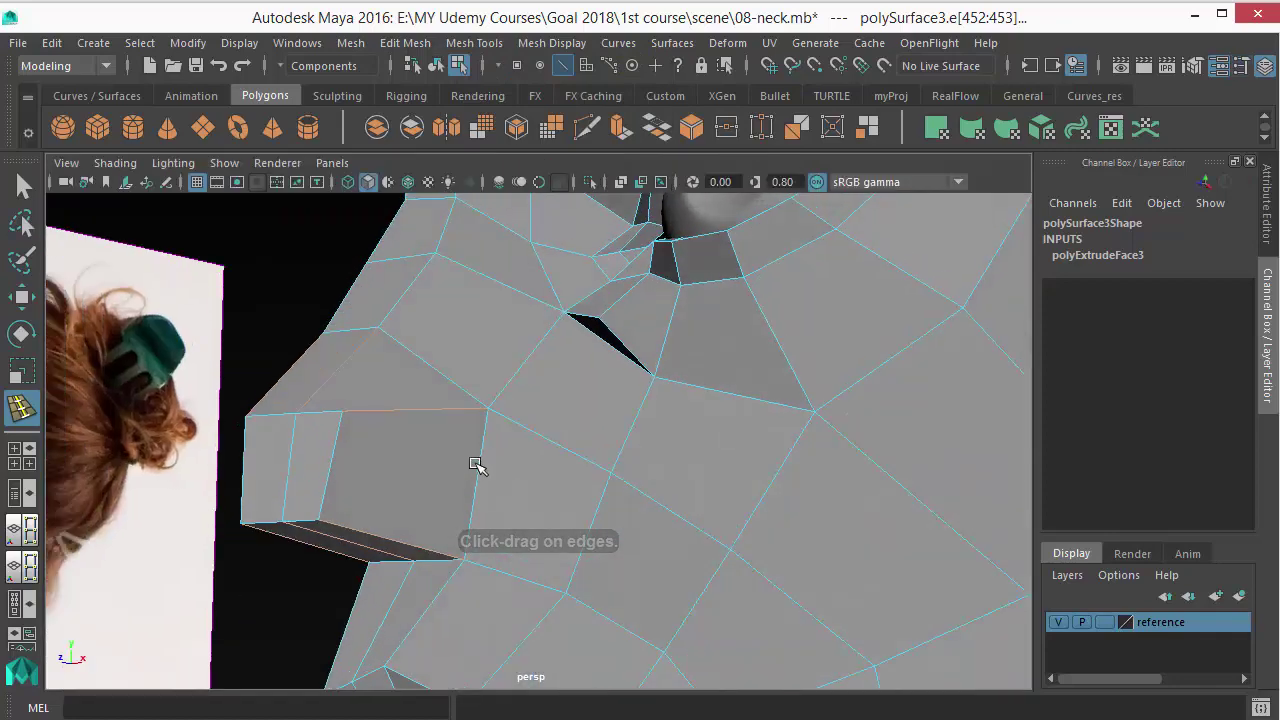
Insert an edge loop around the nose tip and select one of its edges to move
{"action": "left_click", "coordinate": [415, 415]}
{"action": "mouse_move", "coordinate": [415, 415]}
{"action": "left_mouse_down", "text": "alt"}
{"action": "mouse_move", "coordinate": [374, 423]}
{"action": "mouse_move", "coordinate": [477, 451]}
{"action": "mouse_move", "coordinate": [540, 429]}
{"action": "mouse_move", "coordinate": [625, 362]}
{"action": "mouse_move", "coordinate": [571, 371]}
{"action": "mouse_move", "coordinate": [625, 283]}
{"action": "mouse_move", "coordinate": [642, 267]}
{"action": "mouse_move", "coordinate": [664, 281]}
{"action": "left_mouse_up", "text": "alt"}
{"action": "left_click", "coordinate": [565, 333]}
{"action": "key", "text": "w"}
{"action": "double_click", "coordinate": [652, 272]}
{"action": "key", "text": "ctrl+z"}
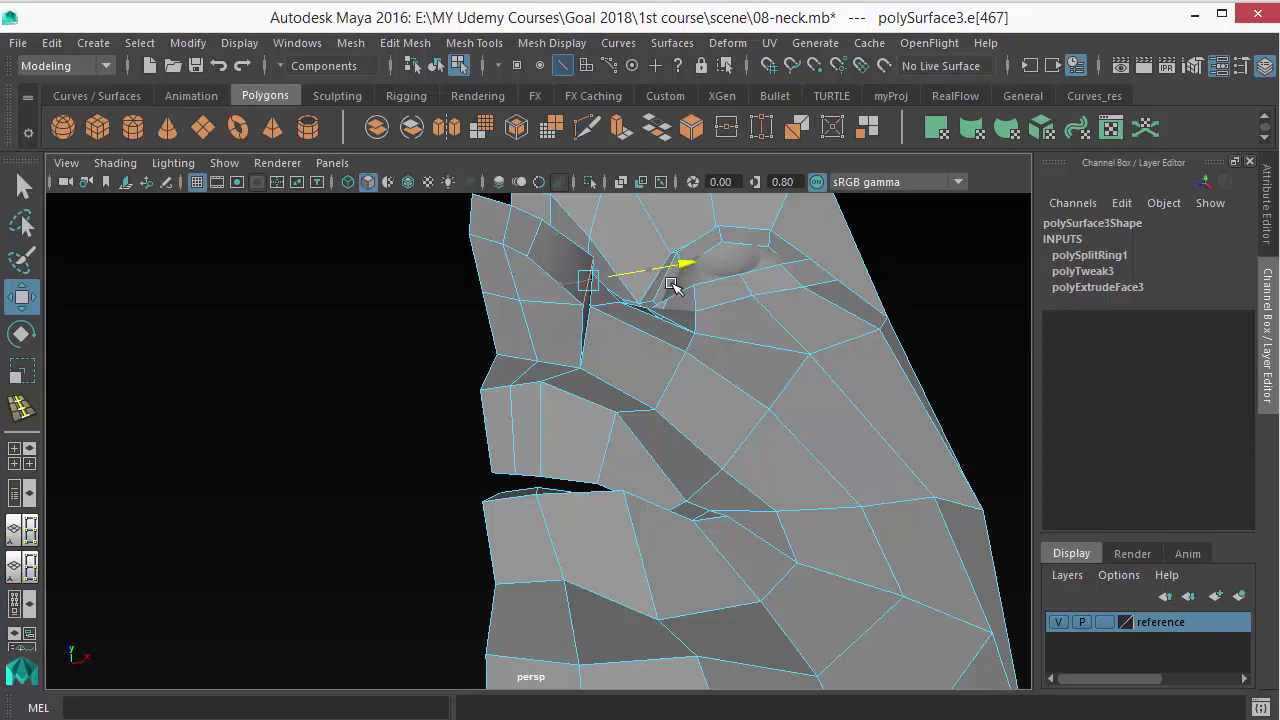
Switch the selection to the neighbouring upper-left edge and return to object mode
{"action": "mouse_move", "coordinate": [652, 350]}
{"action": "left_mouse_down", "text": "alt"}
{"action": "mouse_move", "coordinate": [503, 451]}
{"action": "mouse_move", "coordinate": [531, 486]}
{"action": "mouse_move", "coordinate": [614, 409]}
{"action": "mouse_move", "coordinate": [608, 372]}
{"action": "mouse_move", "coordinate": [651, 409]}
{"action": "mouse_move", "coordinate": [608, 370]}
{"action": "mouse_move", "coordinate": [609, 317]}
{"action": "mouse_move", "coordinate": [623, 354]}
{"action": "mouse_move", "coordinate": [609, 434]}
{"action": "mouse_move", "coordinate": [585, 410]}
{"action": "left_mouse_up", "text": "alt"}
{"action": "key", "text": "q"}
{"action": "scroll", "coordinate": [585, 420], "scroll_direction": "up", "scroll_amount": 1}
{"action": "key", "text": "Left"}
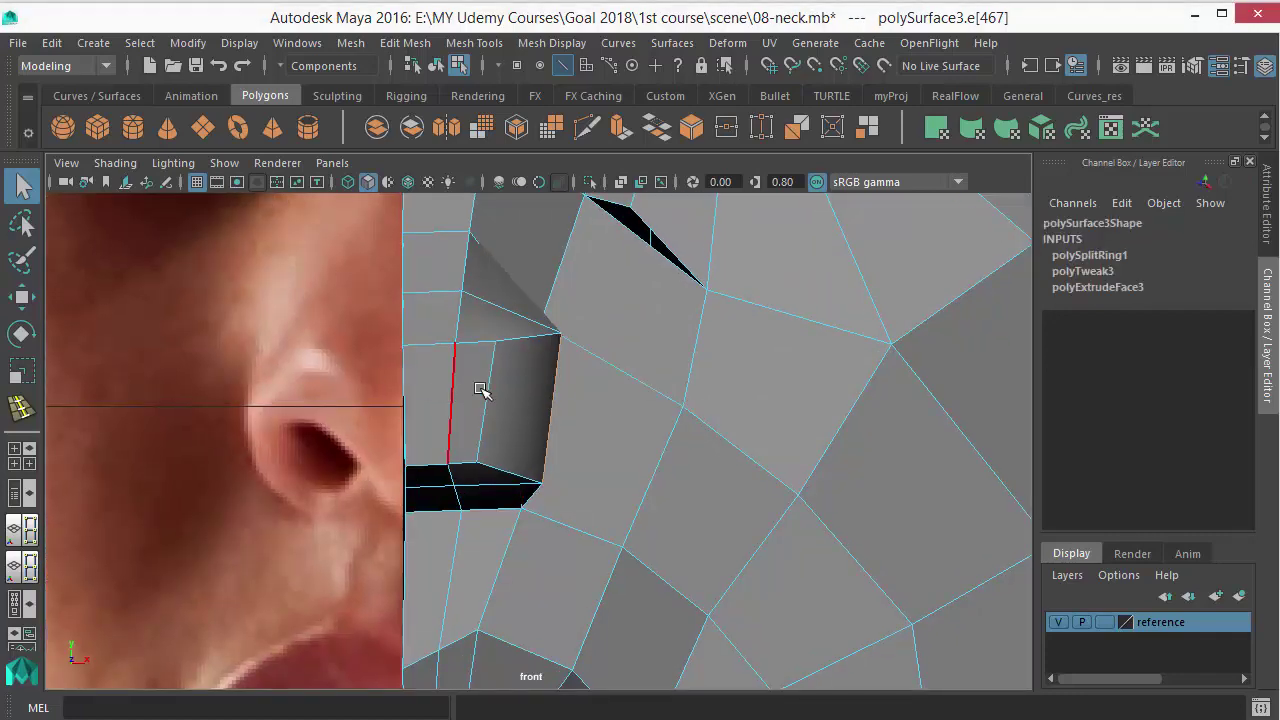
{"action": "right_click_drag", "start_coordinate": [520, 195], "coordinate": [530, 150]}
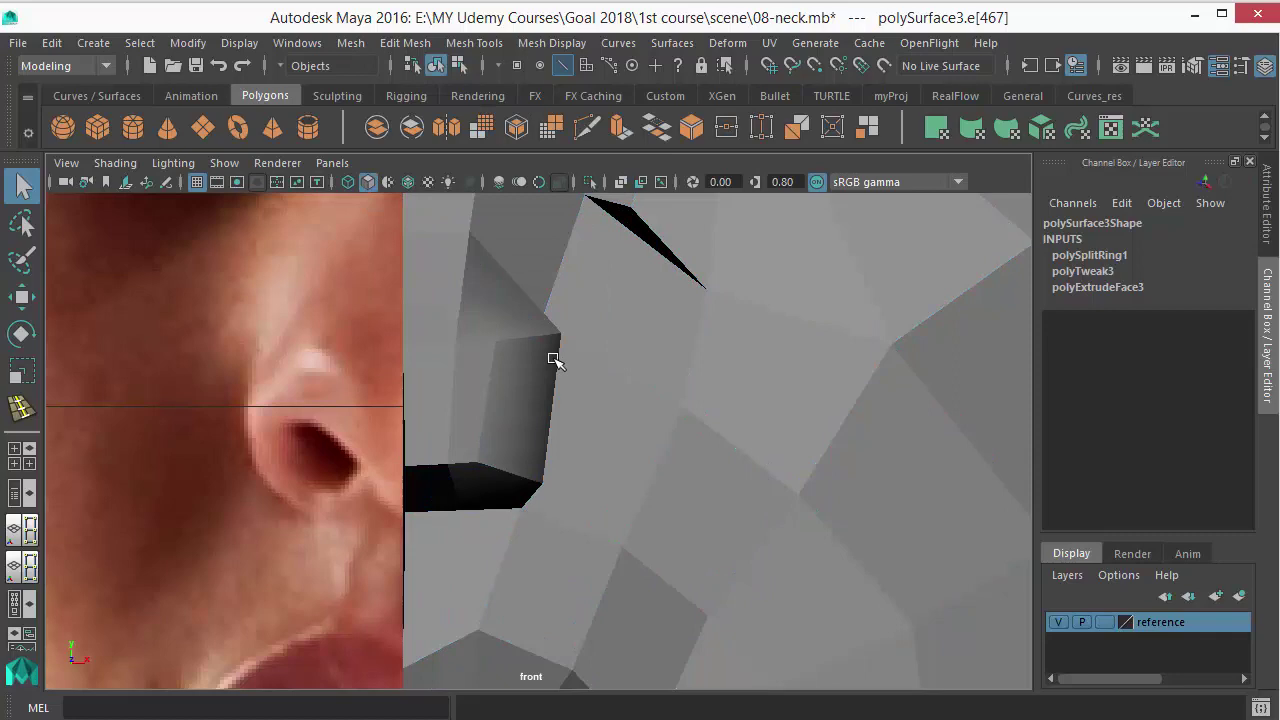
Insert an edge loop on the face and return the mesh to object mode
{"action": "right_click_drag", "start_coordinate": [510, 295], "coordinate": [368, 308], "text": "shift"}
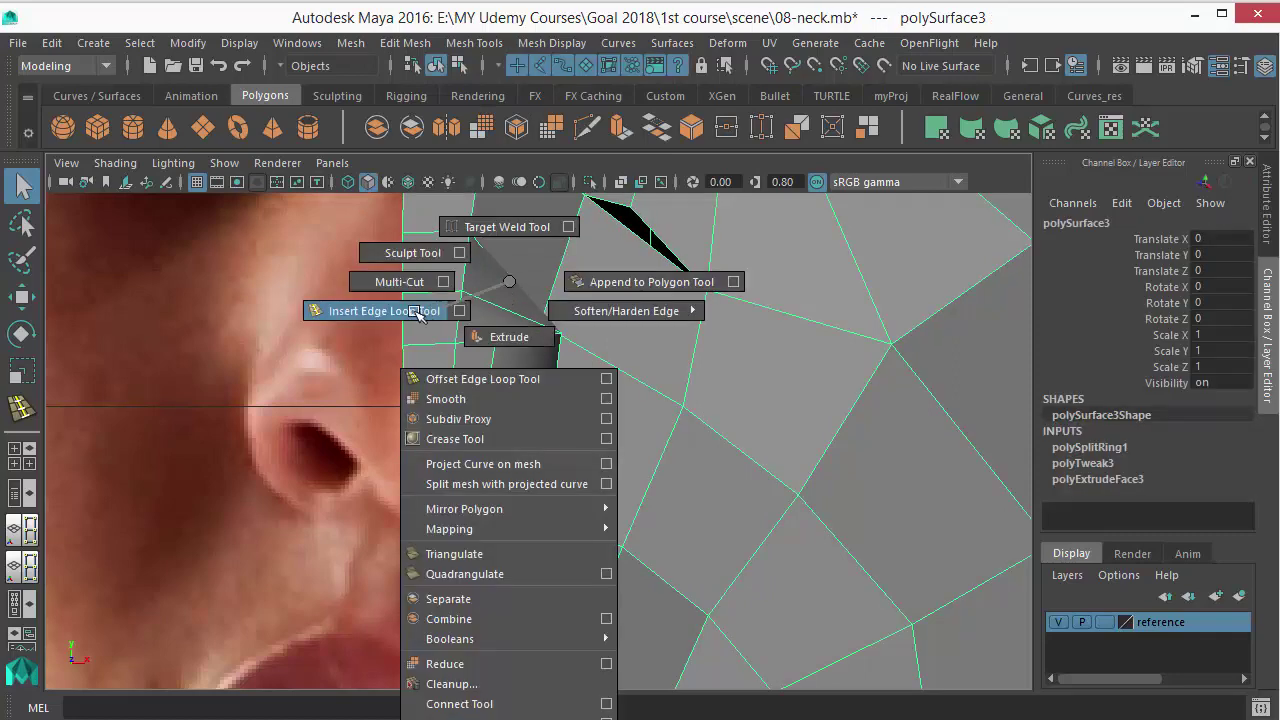
{"action": "scroll", "coordinate": [514, 409], "scroll_direction": "down", "scroll_amount": 2}
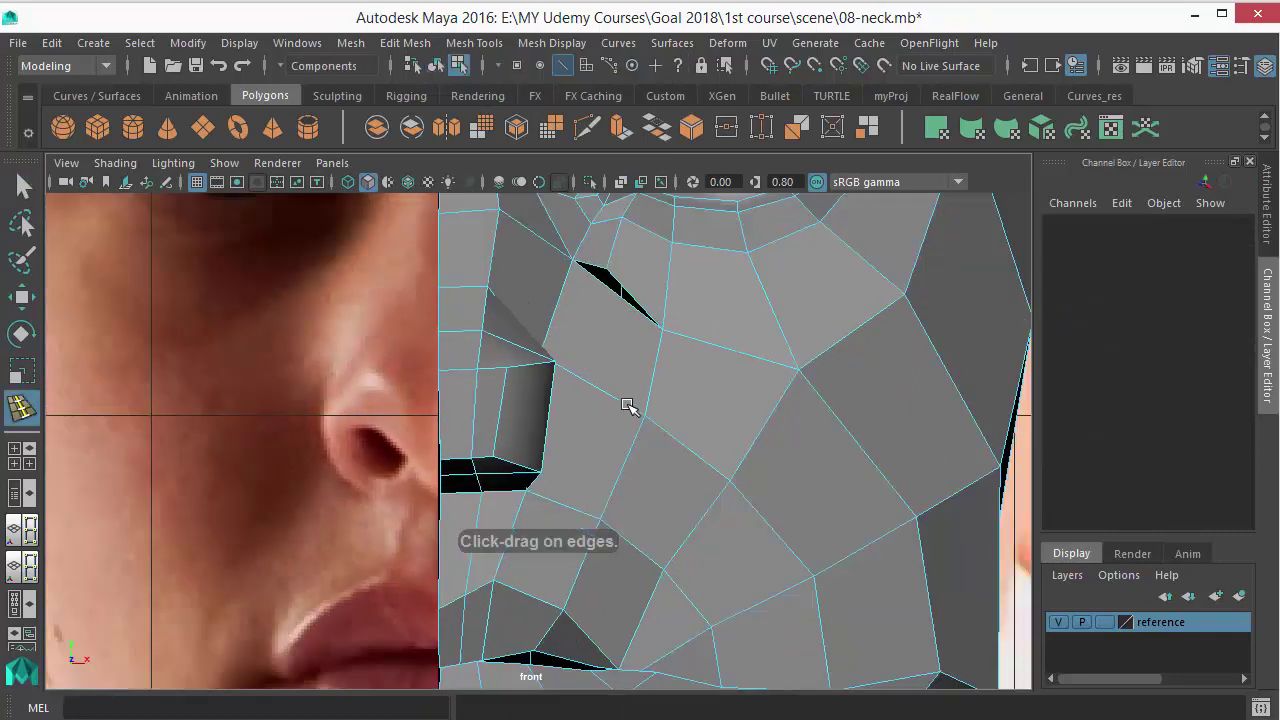
{"action": "left_click", "coordinate": [503, 365]}
{"action": "key", "text": "q"}
{"action": "right_click_drag", "start_coordinate": [551, 277], "coordinate": [528, 150]}
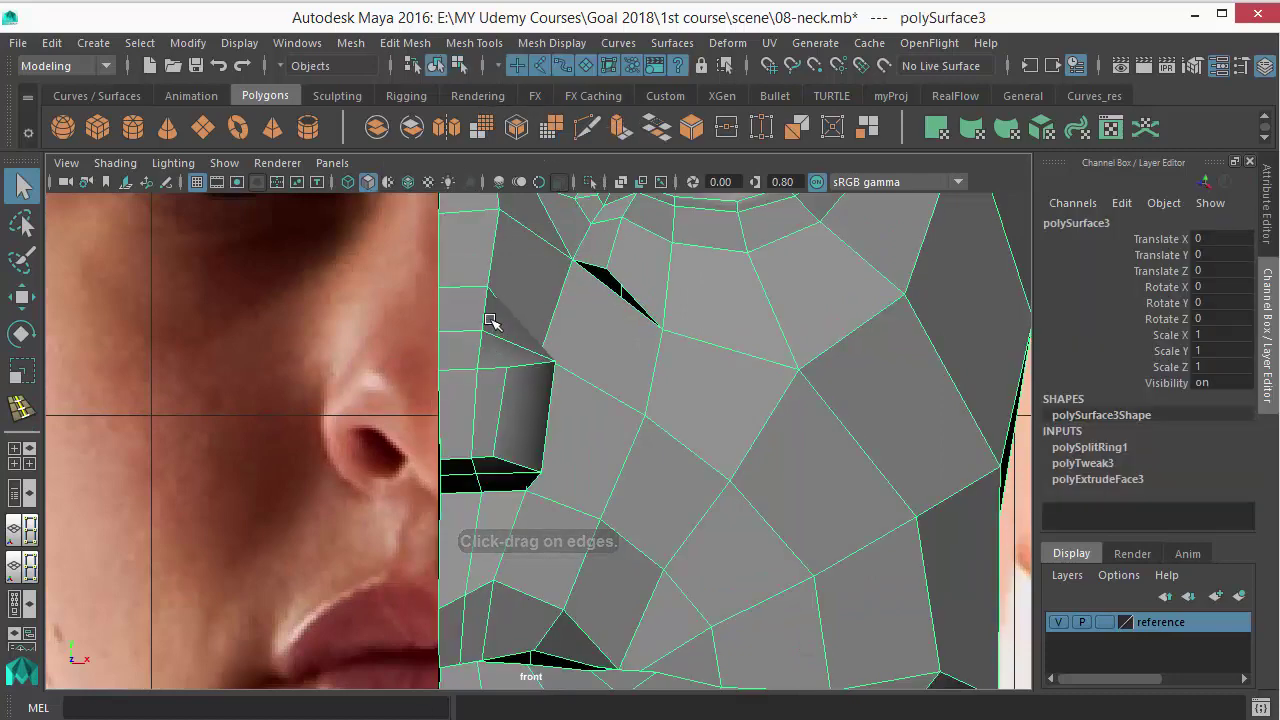
With Insert with edge flow enabled, insert an edge loop across the cheek in front view
{"action": "right_click_drag", "start_coordinate": [490, 281], "coordinate": [368, 355], "text": "shift"}
{"action": "right_click_drag", "start_coordinate": [418, 316], "coordinate": [440, 311], "text": "shift"}
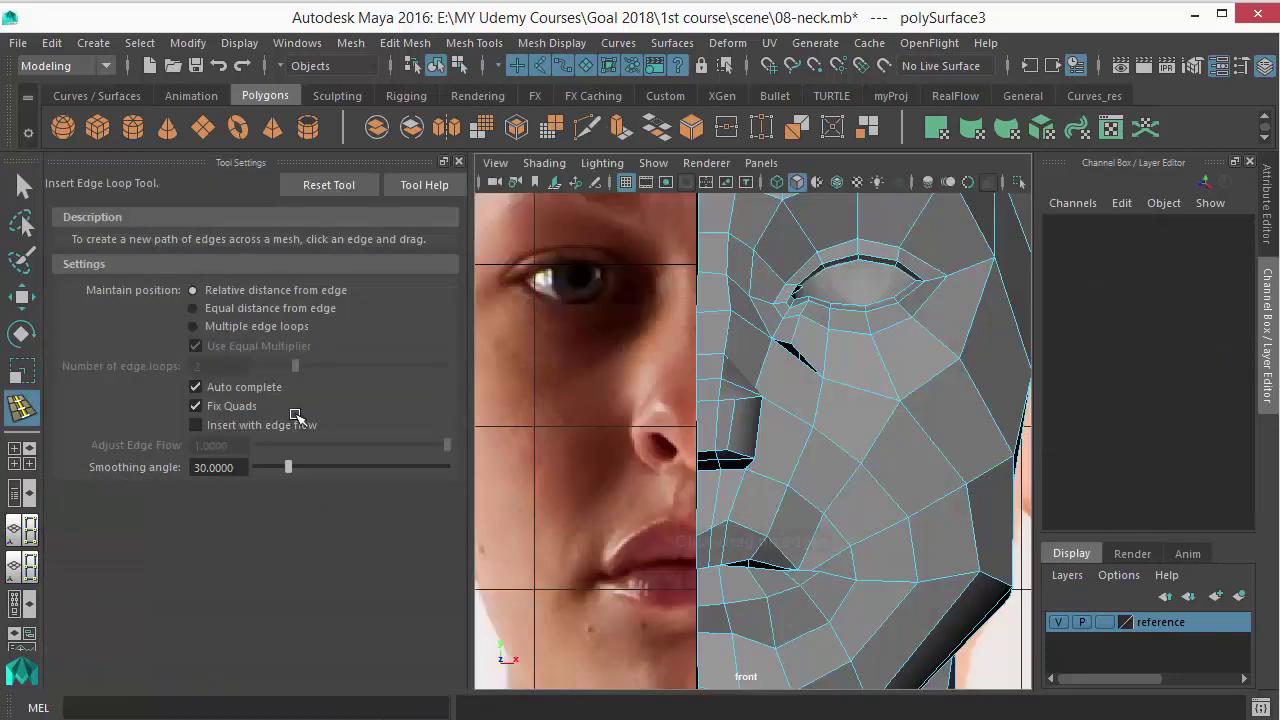
{"action": "key", "text": "space"}
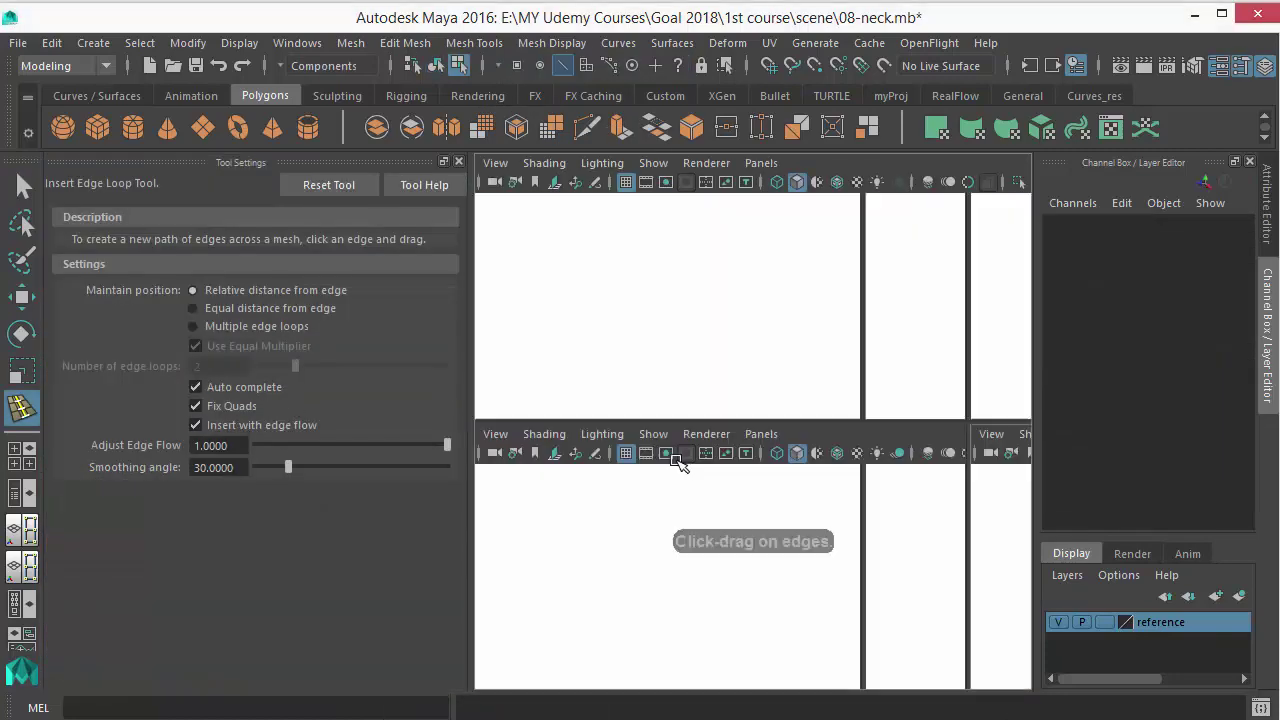
{"action": "key", "text": "space"}
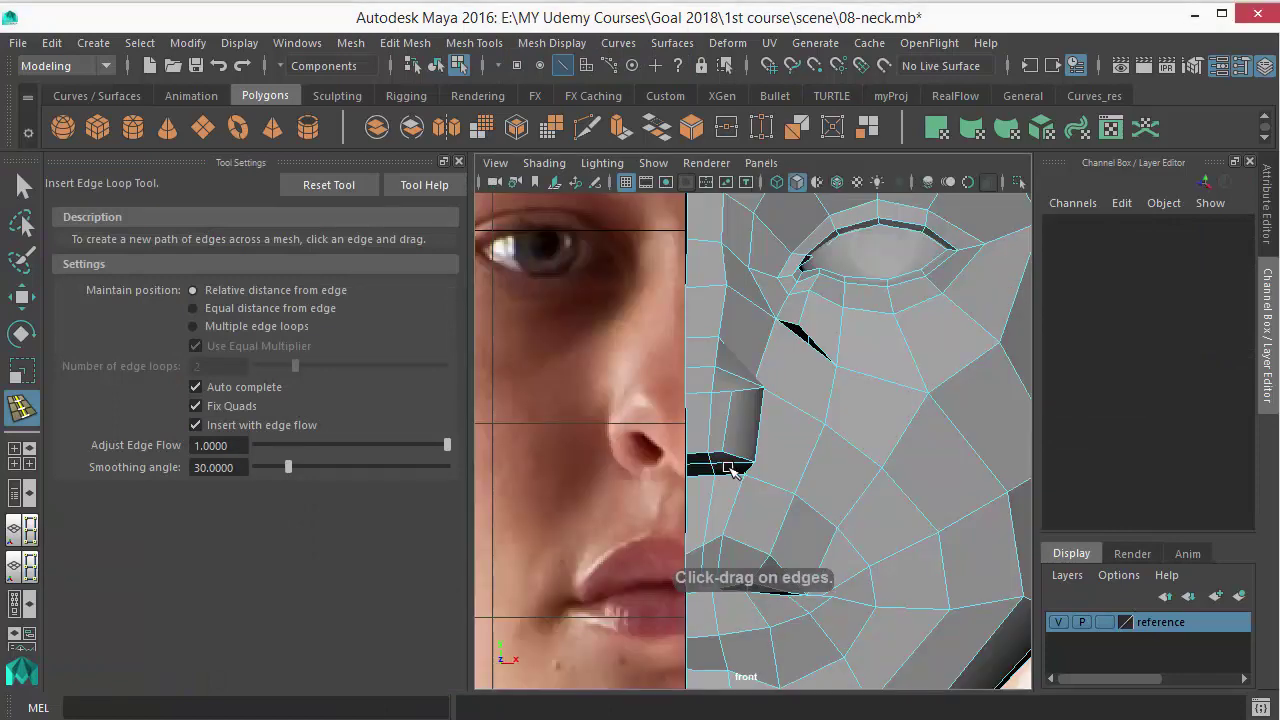
{"action": "left_click_drag", "start_coordinate": [757, 432], "coordinate": [758, 430]}
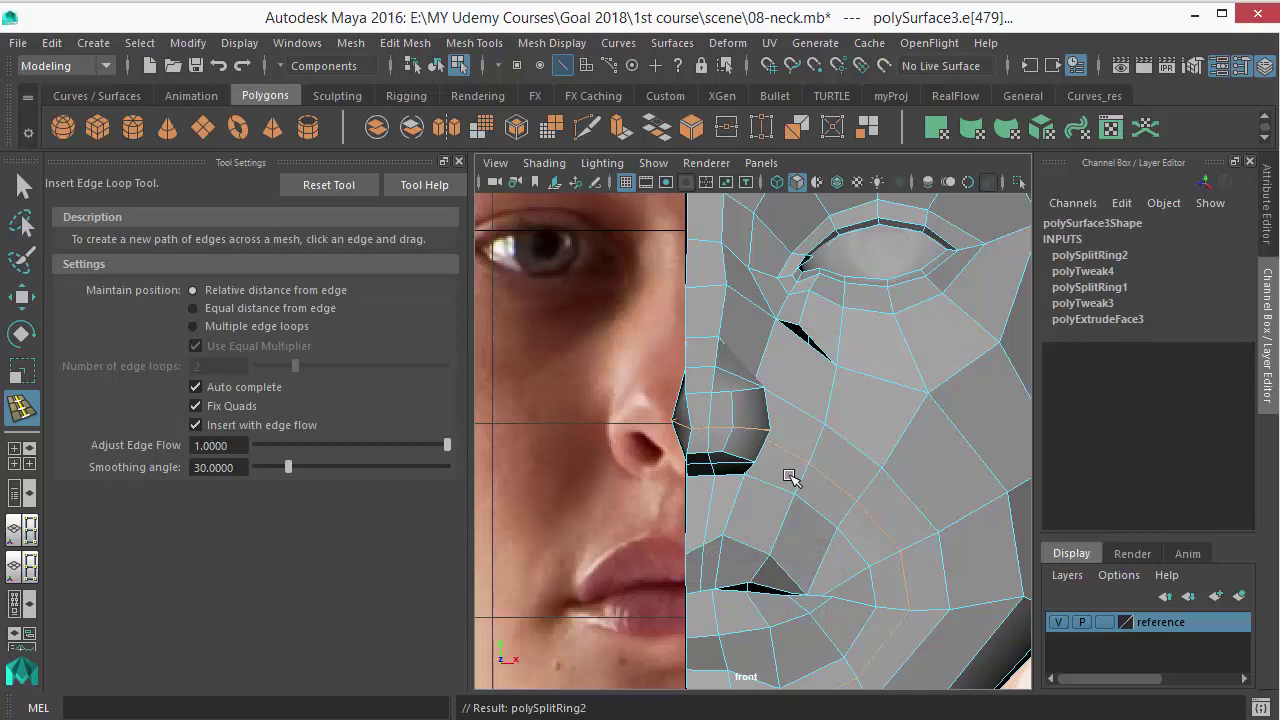
{"action": "middle_click_drag", "start_coordinate": [790, 477], "coordinate": [621, 371], "text": "alt"}
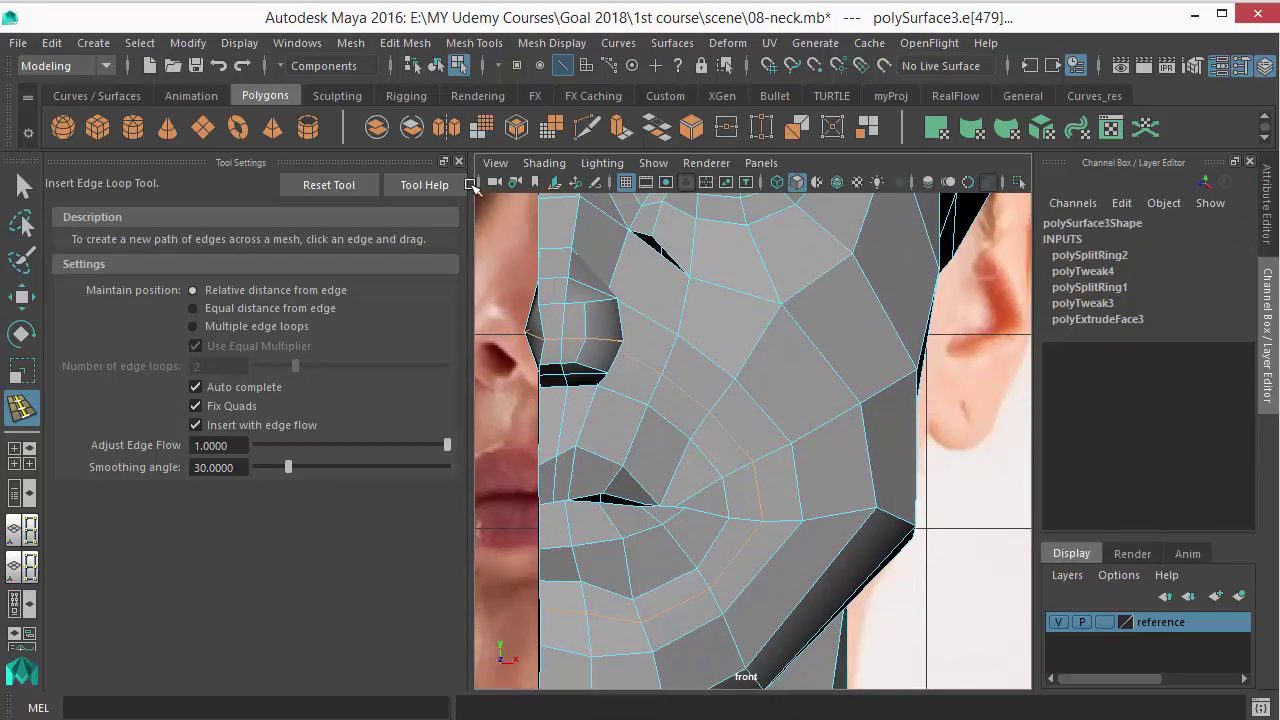
{"action": "left_click", "coordinate": [462, 163]}
Orbit the perspective view to inspect the new cheek loop from near profile
{"action": "key", "text": "space"}
{"action": "left_click_drag", "start_coordinate": [660, 400], "coordinate": [660, 330]}
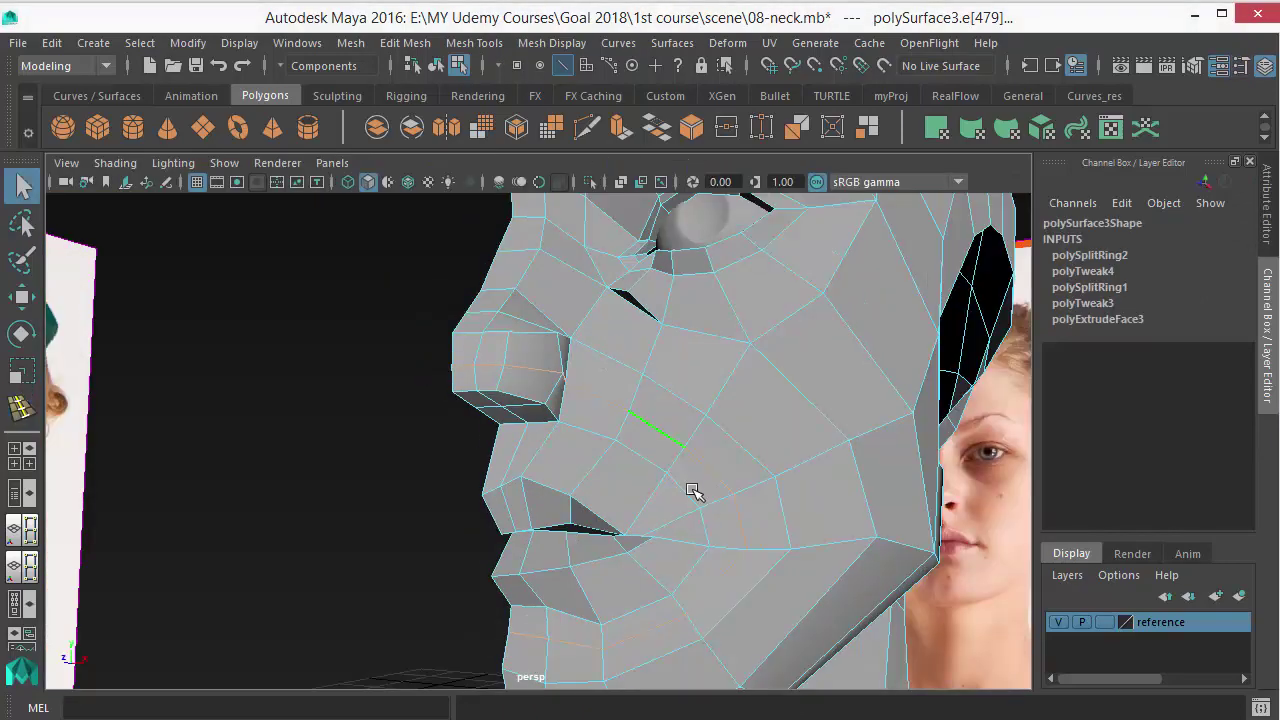
{"action": "mouse_move", "coordinate": [694, 491]}
{"action": "left_mouse_down", "text": "alt"}
{"action": "mouse_move", "coordinate": [683, 503]}
{"action": "mouse_move", "coordinate": [409, 420]}
{"action": "mouse_move", "coordinate": [471, 406]}
{"action": "mouse_move", "coordinate": [491, 434]}
{"action": "mouse_move", "coordinate": [625, 348]}
{"action": "left_mouse_up", "text": "alt"}
{"action": "left_click_drag", "start_coordinate": [697, 286], "coordinate": [414, 378], "text": "alt"}
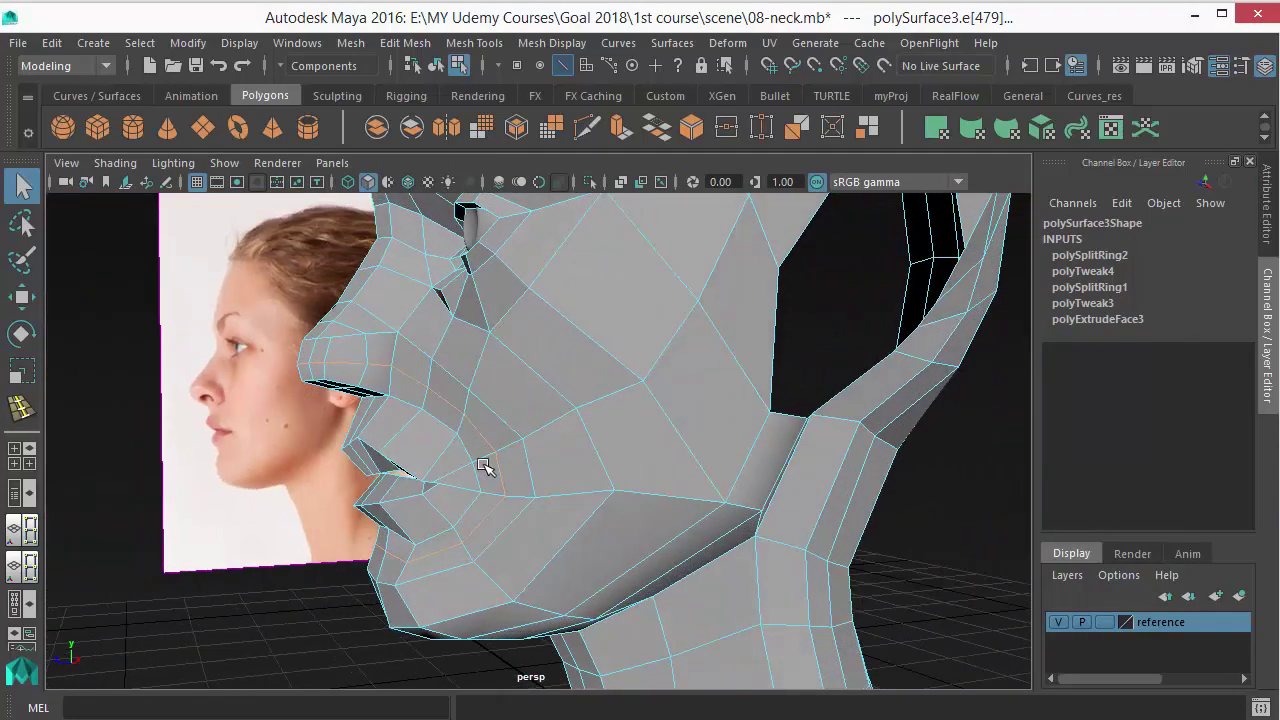
{"action": "mouse_move", "coordinate": [502, 508]}
{"action": "left_mouse_down", "text": "alt"}
{"action": "mouse_move", "coordinate": [623, 463]}
{"action": "mouse_move", "coordinate": [526, 394]}
{"action": "mouse_move", "coordinate": [691, 474]}
{"action": "mouse_move", "coordinate": [785, 479]}
{"action": "mouse_move", "coordinate": [651, 443]}
{"action": "left_mouse_up", "text": "alt"}
Check faces on the neck and cheek in Face mode, selecting then deselecting one
{"action": "right_click_drag", "start_coordinate": [655, 405], "coordinate": [654, 225]}
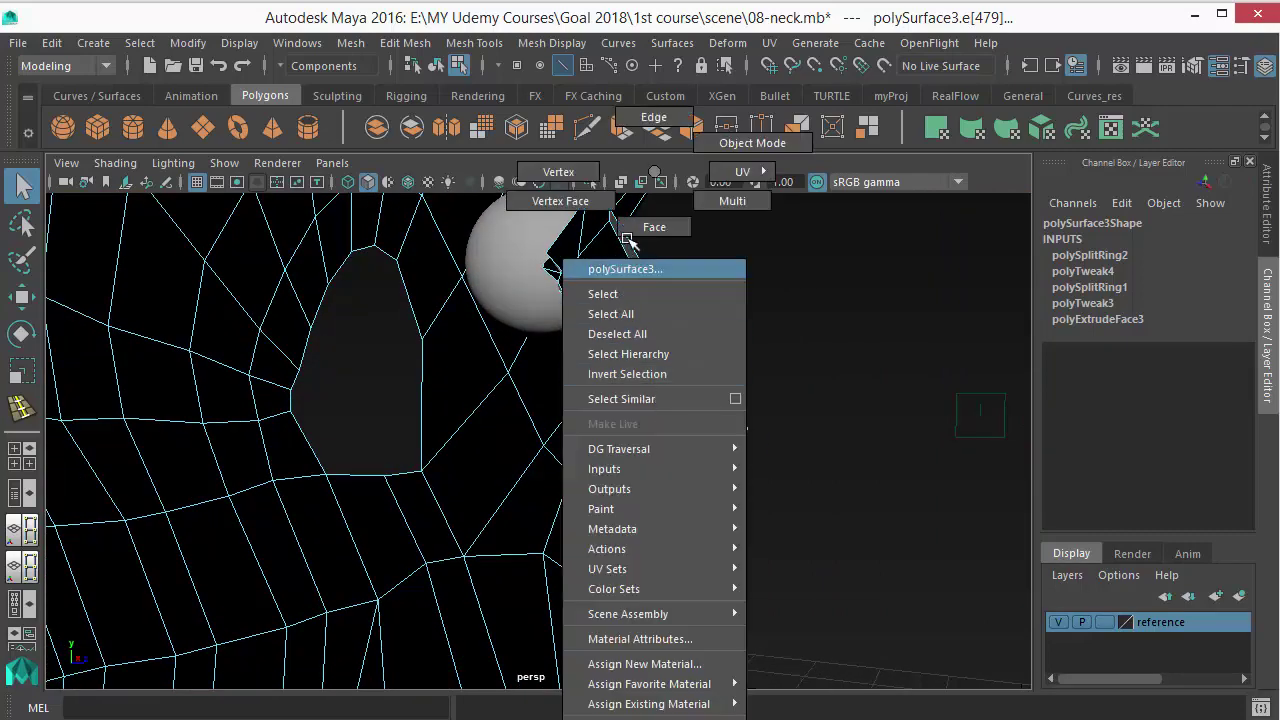
{"action": "mouse_move", "coordinate": [654, 225]}
{"action": "left_mouse_down", "text": "alt"}
{"action": "mouse_move", "coordinate": [536, 262]}
{"action": "mouse_move", "coordinate": [471, 323]}
{"action": "mouse_move", "coordinate": [423, 420]}
{"action": "left_mouse_up", "text": "alt"}
{"action": "left_click", "coordinate": [418, 462]}
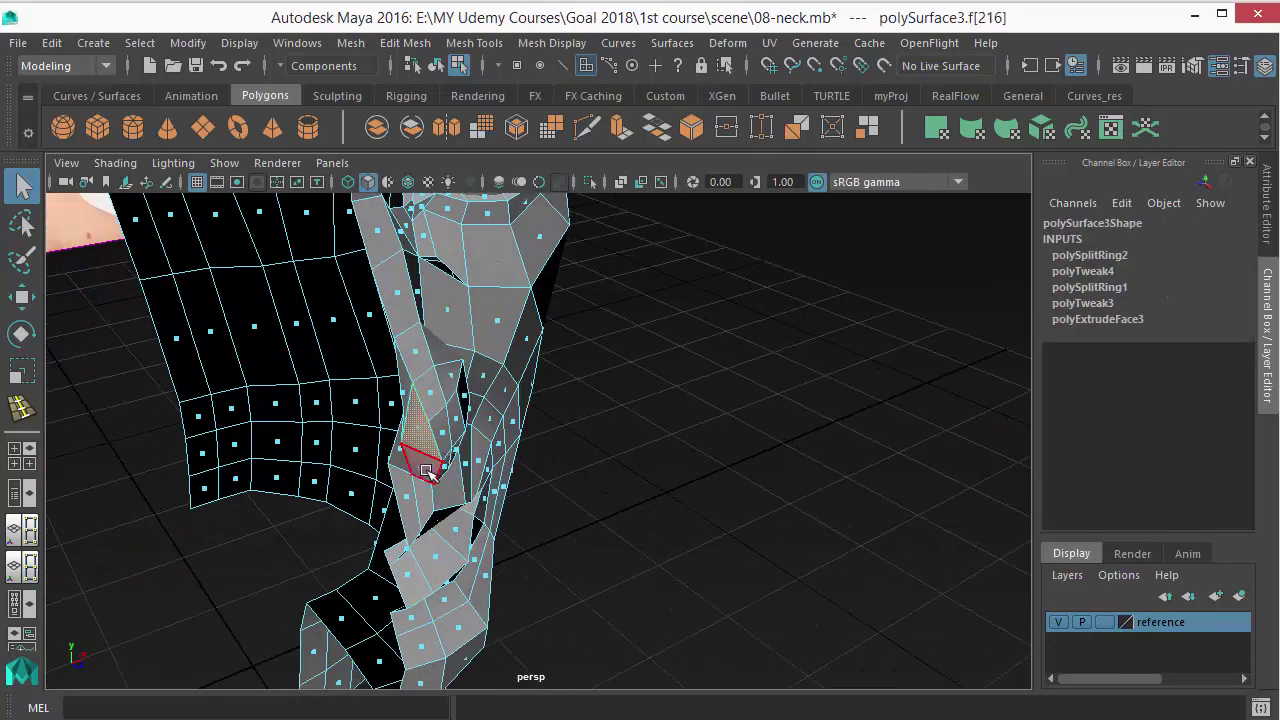
{"action": "left_click", "coordinate": [520, 440]}
{"action": "mouse_move", "coordinate": [588, 440]}
{"action": "left_mouse_down", "text": "alt"}
{"action": "mouse_move", "coordinate": [514, 443]}
{"action": "mouse_move", "coordinate": [557, 434]}
{"action": "mouse_move", "coordinate": [530, 530]}
{"action": "left_mouse_up", "text": "alt"}
Go to the front view, zoom in on the nose, and enter Vertex mode
{"action": "key", "text": "space"}
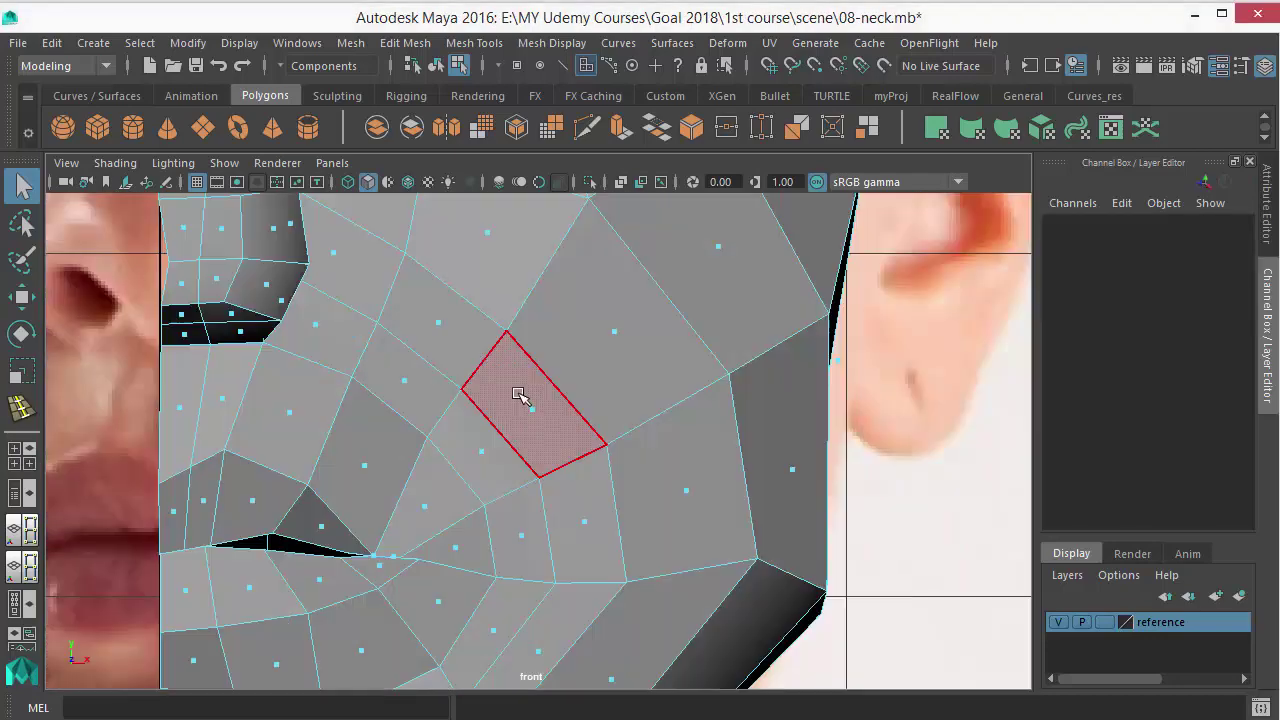
{"action": "scroll", "coordinate": [600, 410], "scroll_direction": "up", "scroll_amount": 3}
{"action": "scroll", "coordinate": [640, 420], "scroll_direction": "up", "scroll_amount": 3}
{"action": "scroll", "coordinate": [568, 396], "scroll_direction": "up", "scroll_amount": 3}
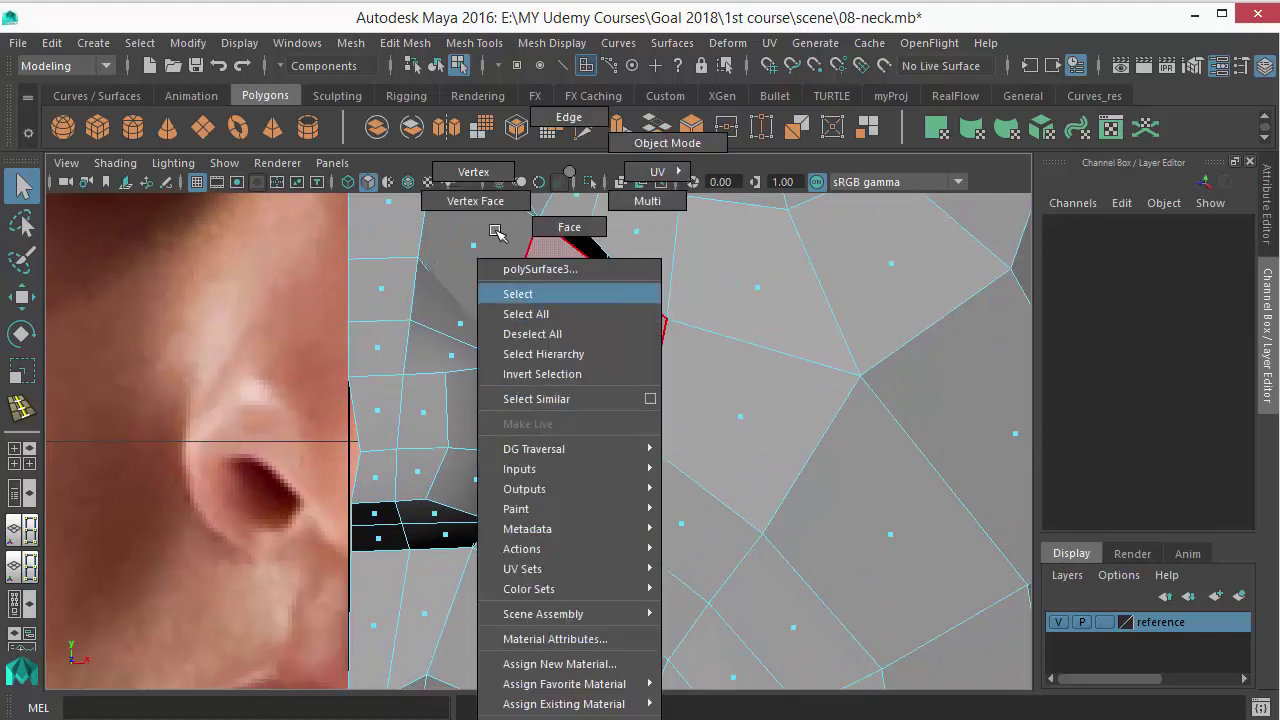
{"action": "right_click_drag", "start_coordinate": [568, 240], "coordinate": [540, 185]}
{"action": "scroll", "coordinate": [533, 475], "scroll_direction": "up", "scroll_amount": 1}
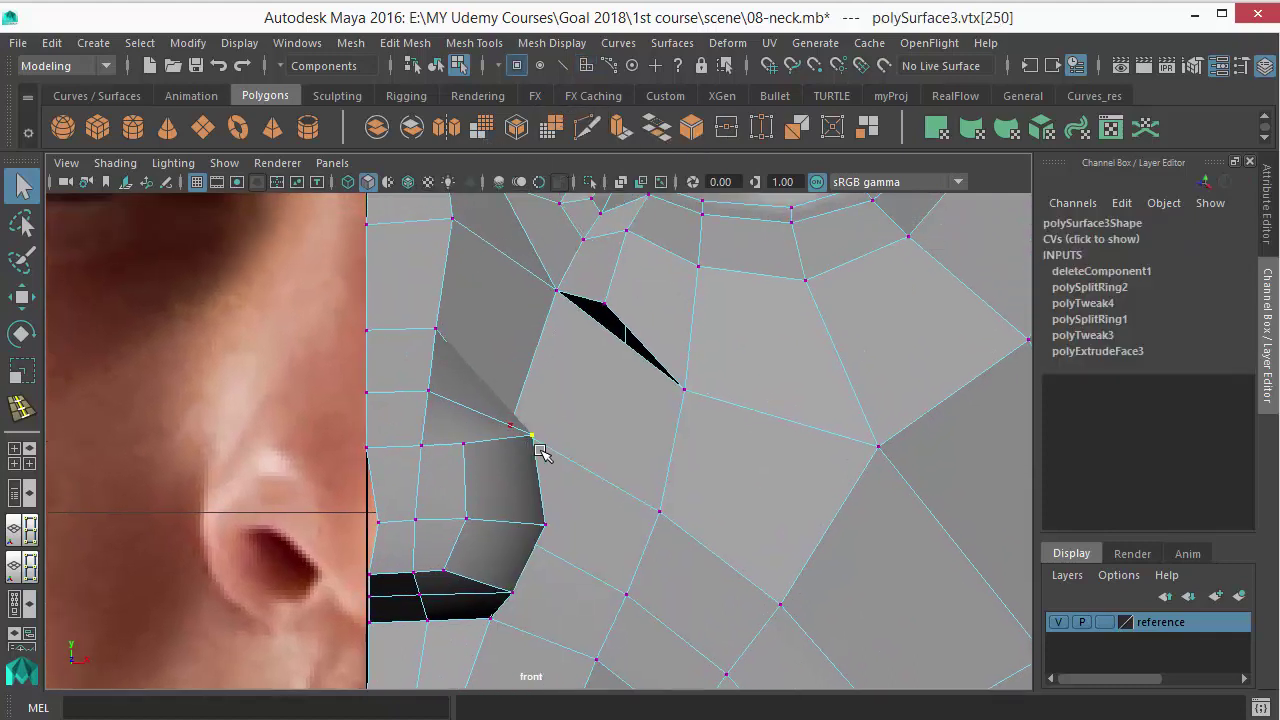
Move the vertex beside the nostril left toward the nose
{"action": "key", "text": "w"}
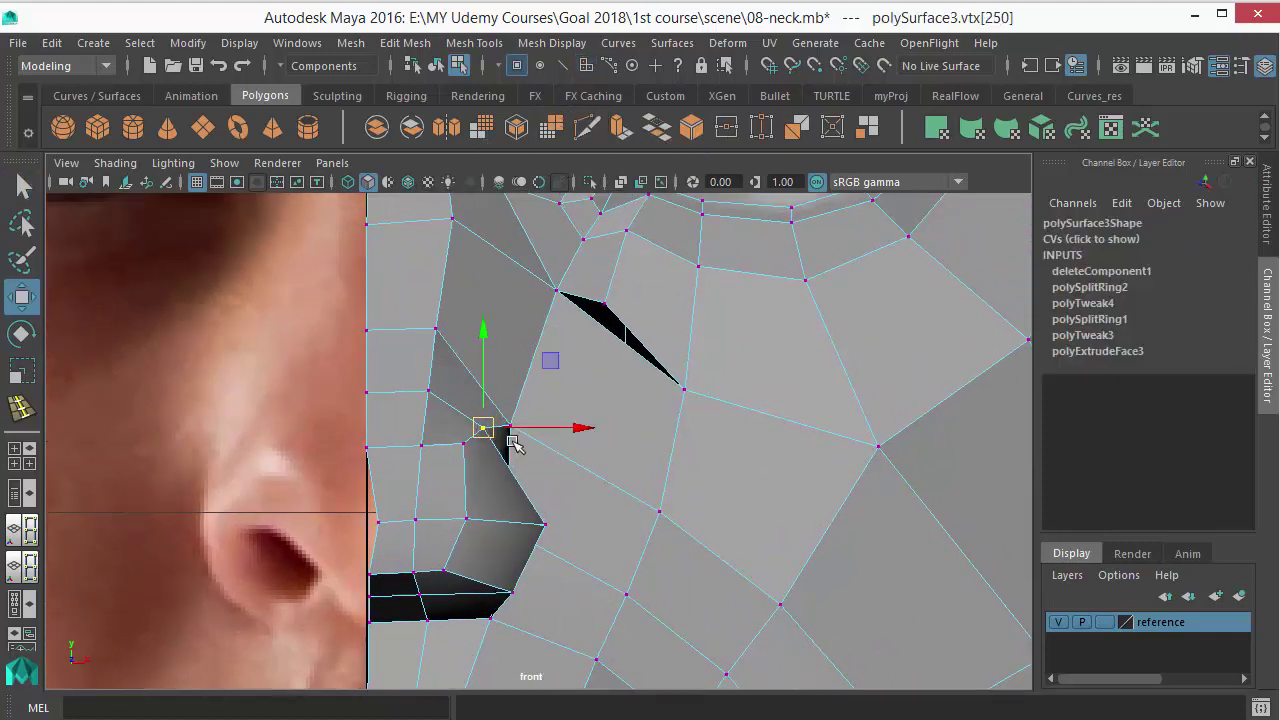
{"action": "key", "text": "q"}
{"action": "left_click", "coordinate": [510, 430]}
{"action": "key", "text": "w"}
{"action": "left_click_drag", "start_coordinate": [510, 428], "coordinate": [497, 427]}
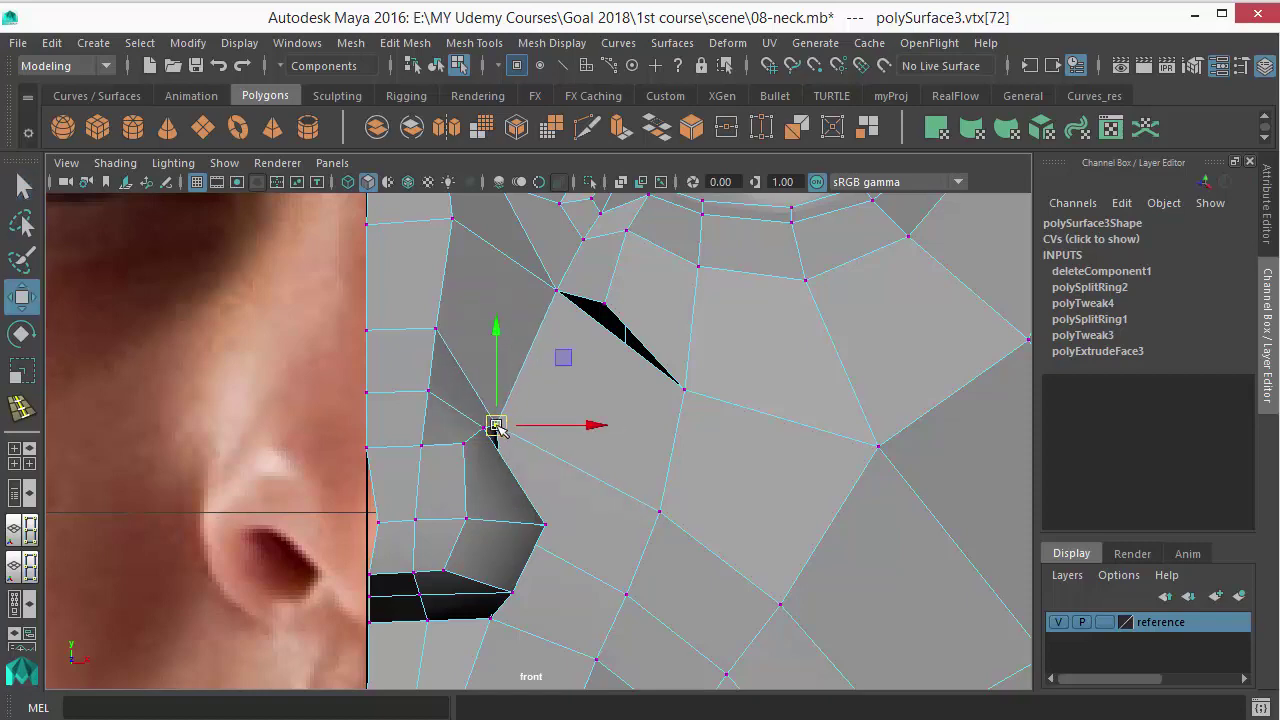
Compare the nostril with the front reference in wireframe and pick its outer corner vertex
{"action": "key", "text": "4"}
{"action": "key", "text": "5"}
{"action": "key", "text": "4"}
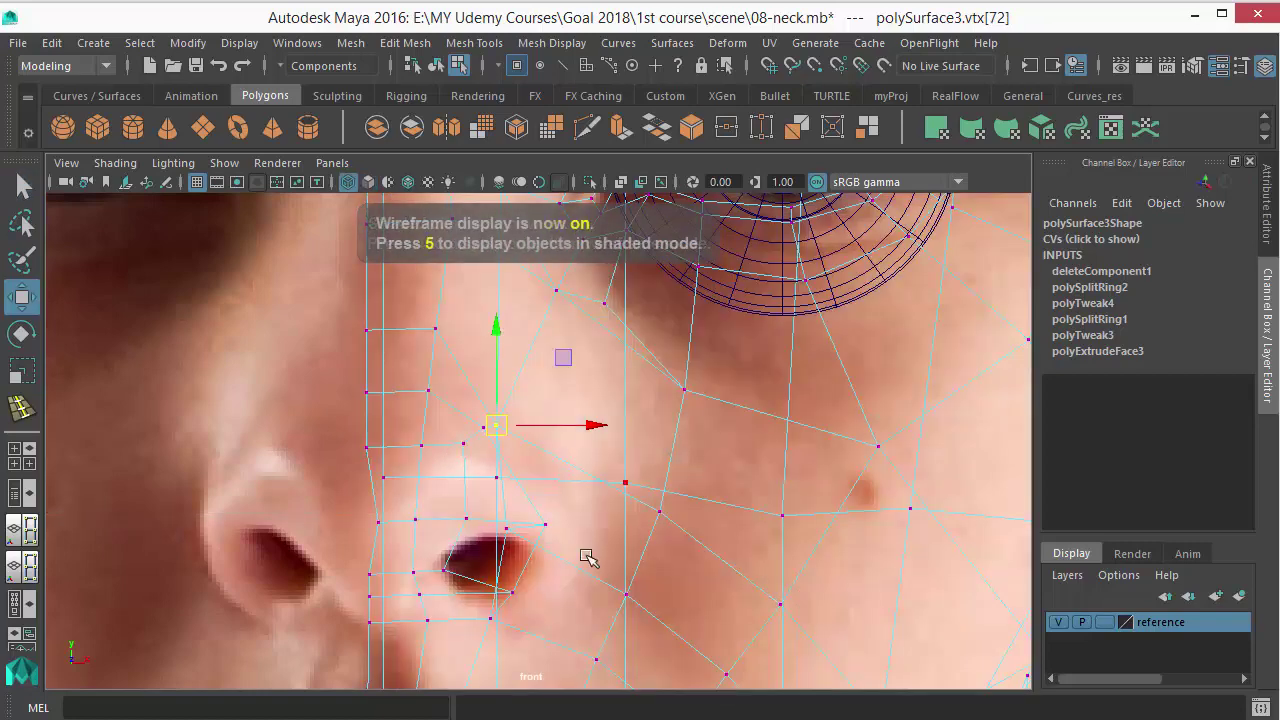
{"action": "key", "text": "5"}
{"action": "middle_click_drag", "start_coordinate": [589, 594], "coordinate": [490, 525], "text": "alt"}
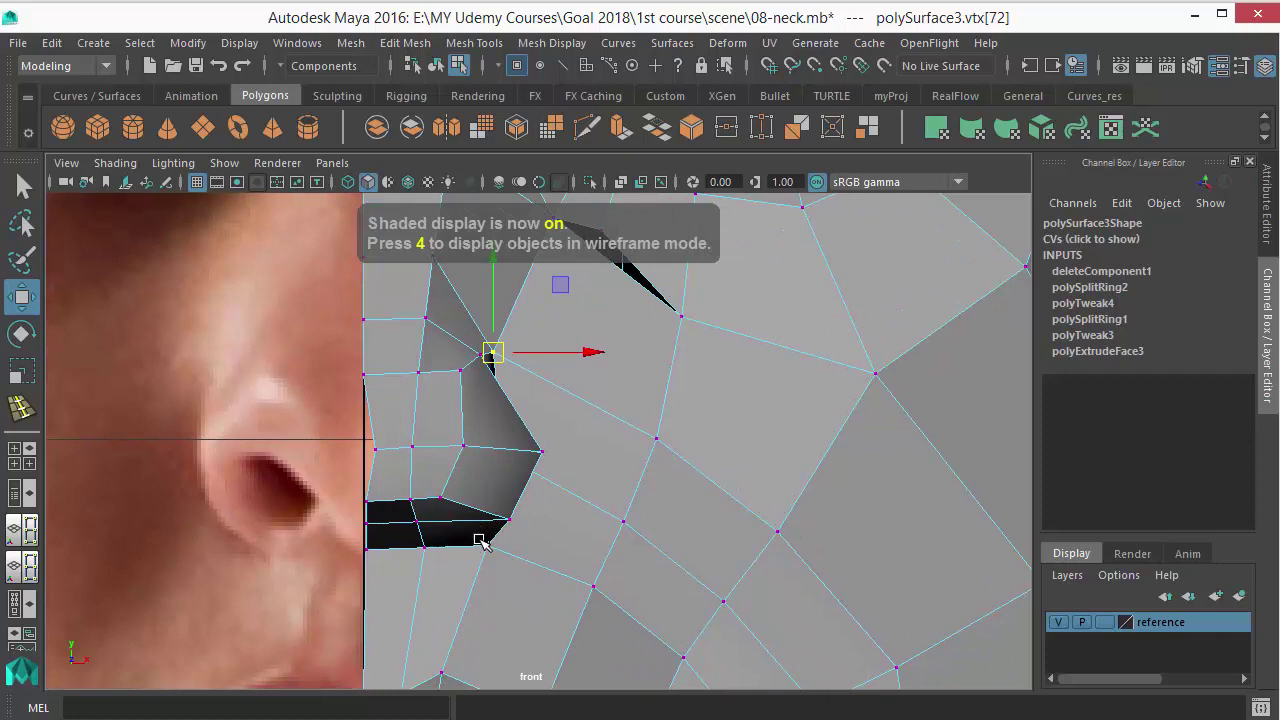
{"action": "key", "text": "4"}
{"action": "key", "text": "5"}
{"action": "left_click", "coordinate": [549, 458]}
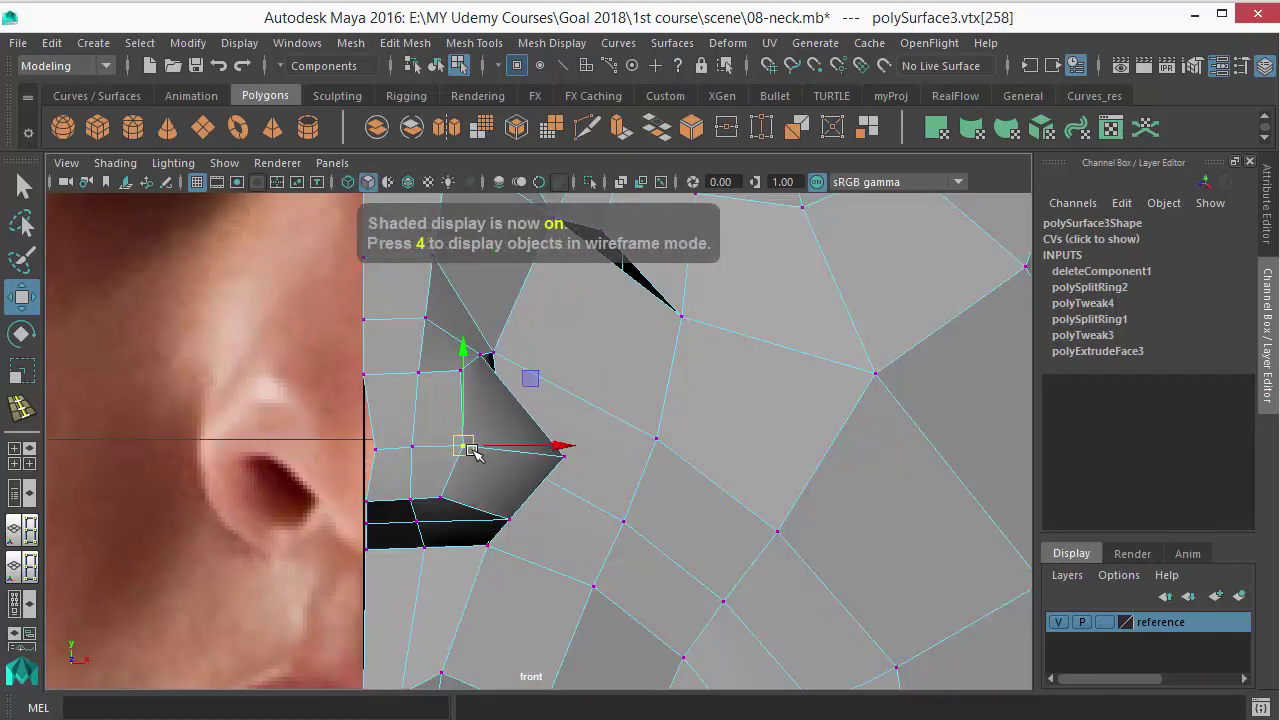
In perspective view, pull a vertex inside the nostril slightly outward
{"action": "key", "text": "space"}
{"action": "left_click_drag", "start_coordinate": [634, 420], "coordinate": [606, 317]}
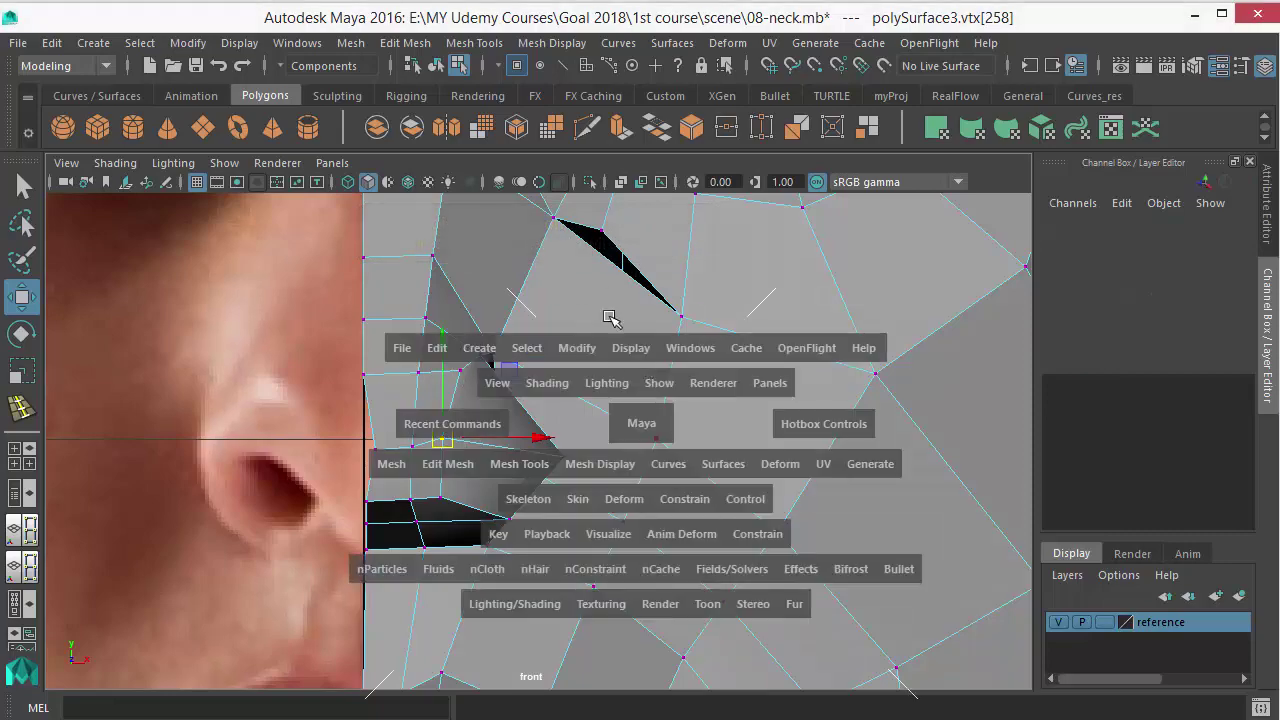
{"action": "mouse_move", "coordinate": [576, 478]}
{"action": "left_mouse_down", "text": "alt"}
{"action": "mouse_move", "coordinate": [499, 350]}
{"action": "mouse_move", "coordinate": [560, 455]}
{"action": "left_mouse_up", "text": "alt"}
{"action": "left_click", "coordinate": [475, 311]}
{"action": "middle_click_drag", "start_coordinate": [555, 485], "coordinate": [575, 485]}
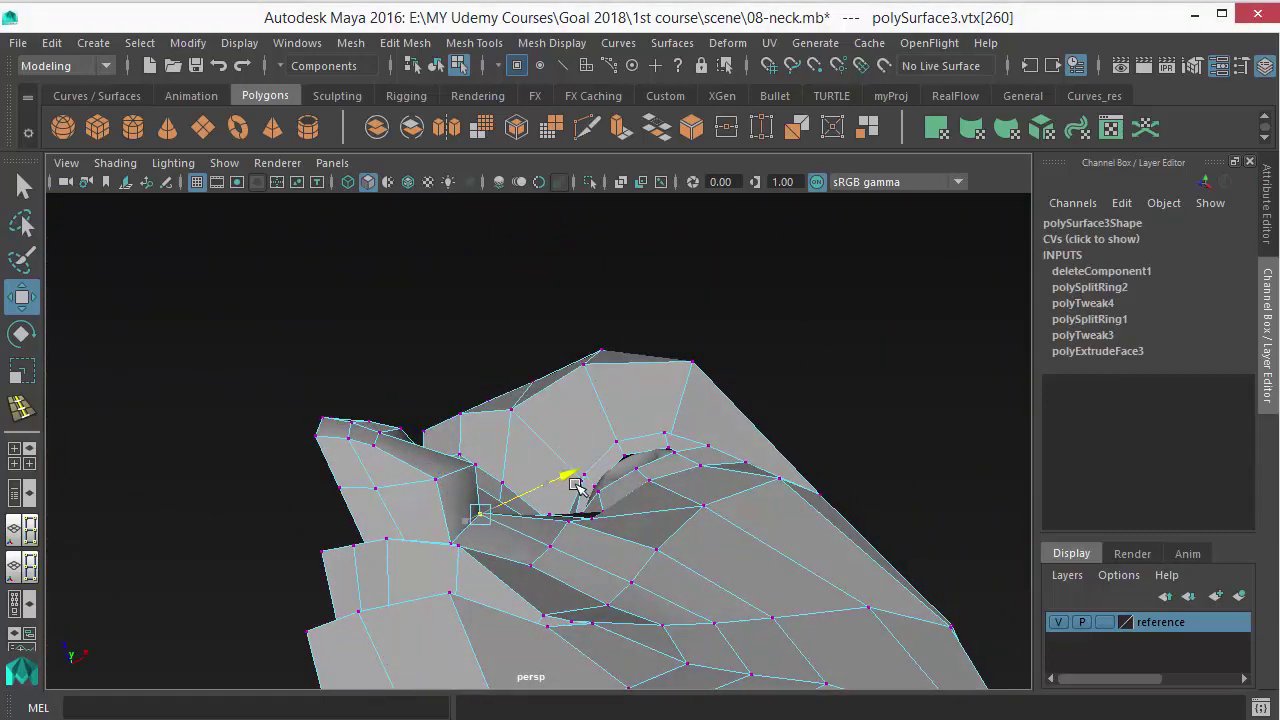
{"action": "mouse_move", "coordinate": [583, 485]}
{"action": "left_mouse_down", "text": "alt"}
{"action": "mouse_move", "coordinate": [563, 617]}
{"action": "mouse_move", "coordinate": [523, 677]}
{"action": "mouse_move", "coordinate": [520, 374]}
{"action": "mouse_move", "coordinate": [669, 443]}
{"action": "left_mouse_up", "text": "alt"}
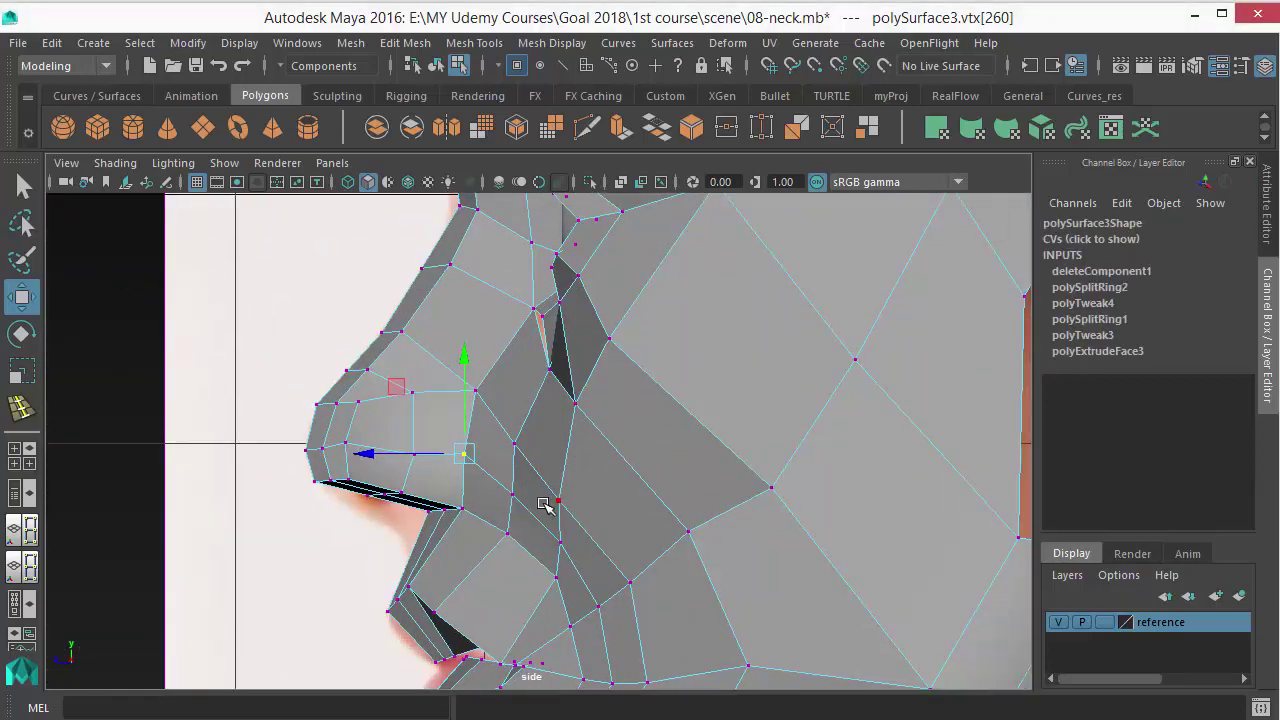
Fit the nose-base, nose-side and nostril-cheek vertices to the side reference, checking in wireframe
{"action": "key", "text": "4"}
{"action": "key", "text": "5"}
{"action": "middle_click_drag", "start_coordinate": [468, 460], "coordinate": [484, 481]}
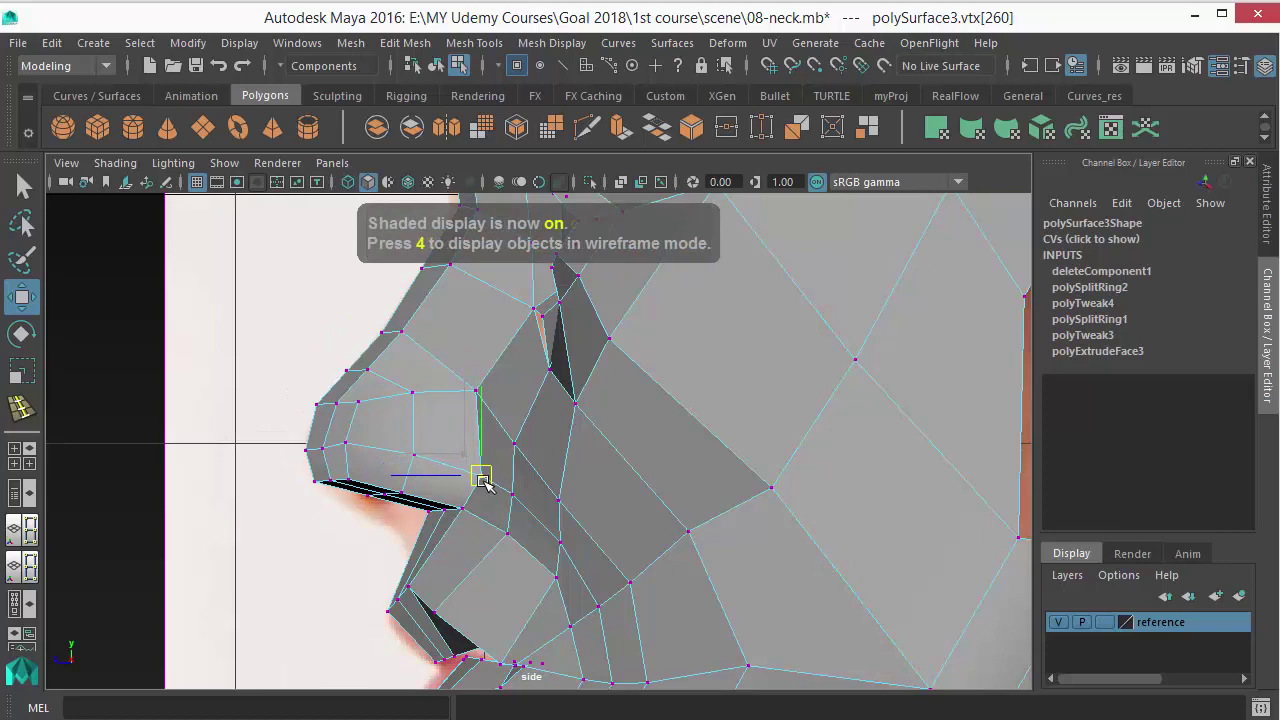
{"action": "key", "text": "4"}
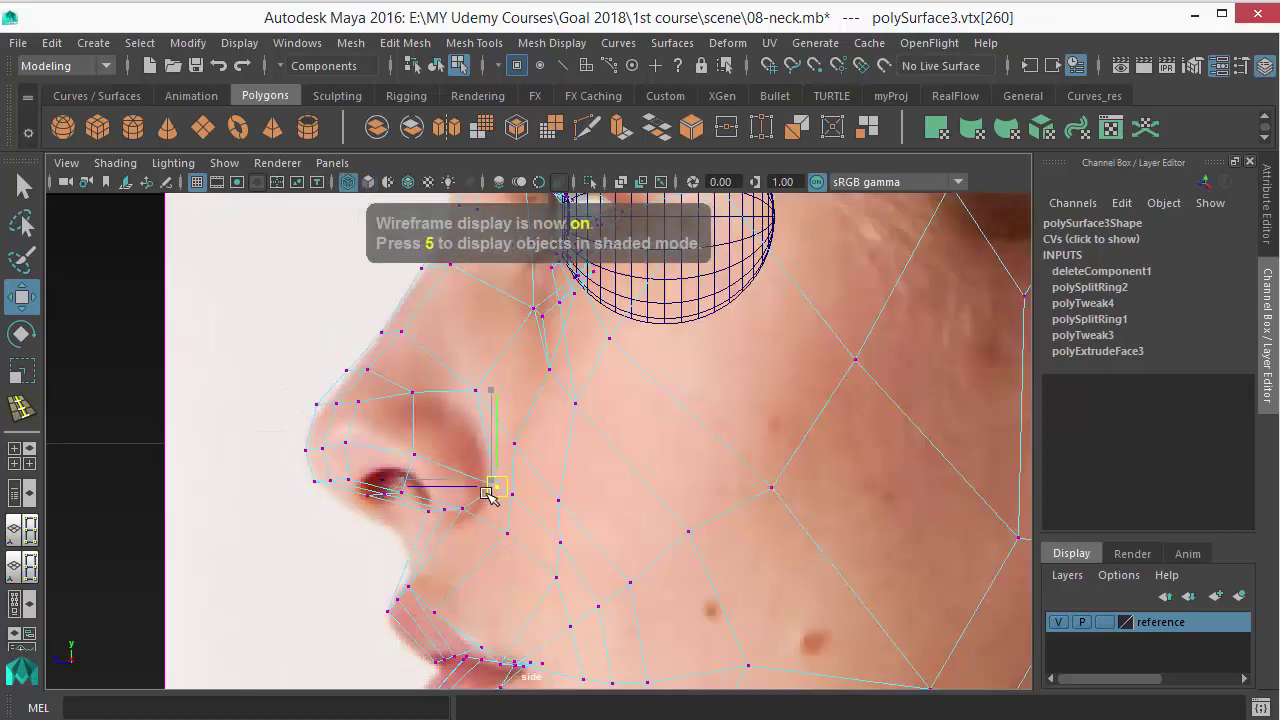
{"action": "key", "text": "5"}
{"action": "key", "text": "4"}
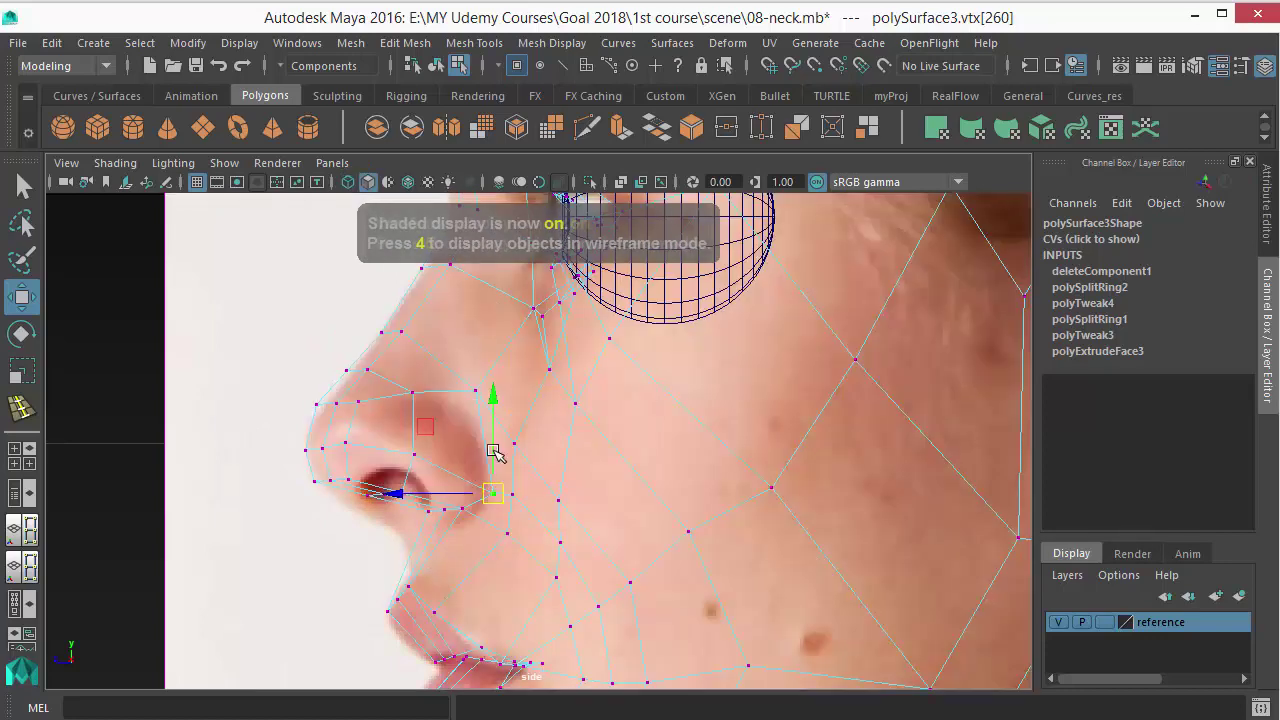
{"action": "left_click", "coordinate": [477, 391]}
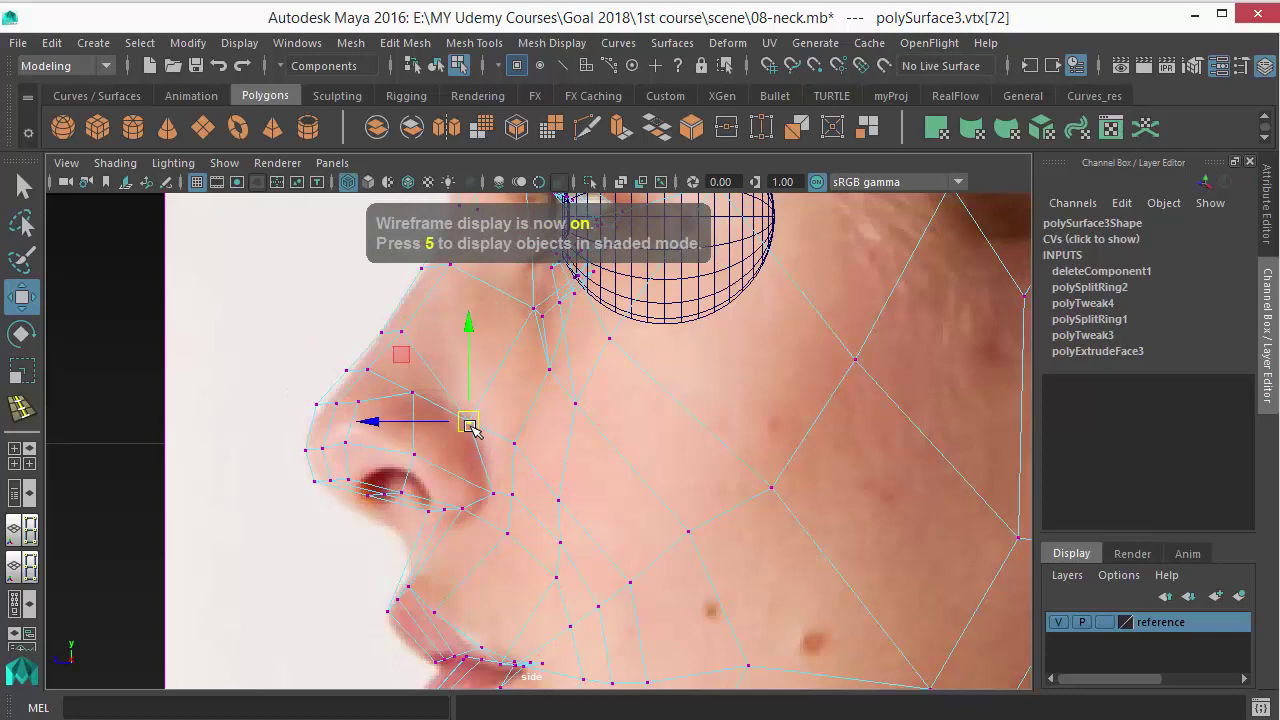
{"action": "key", "text": "5"}
{"action": "key", "text": "4"}
{"action": "key", "text": "5"}
{"action": "scroll", "coordinate": [646, 540], "scroll_direction": "up", "scroll_amount": 1}
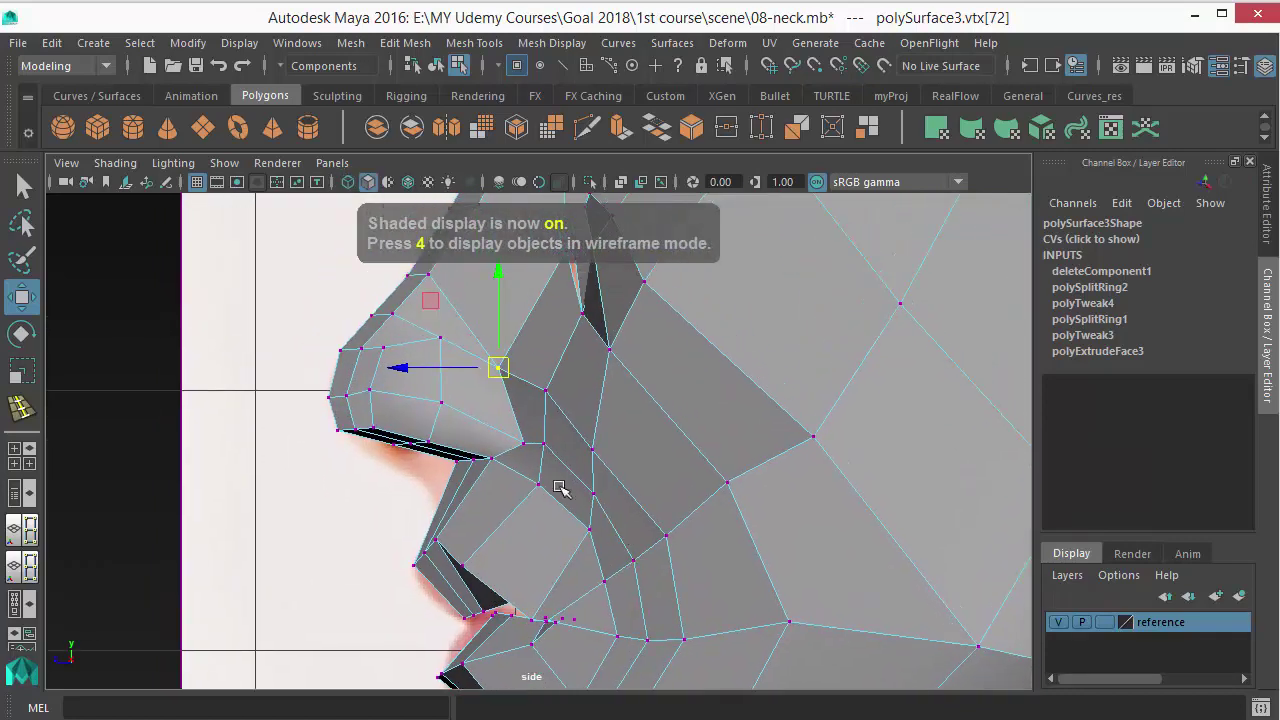
{"action": "left_click", "coordinate": [542, 442]}
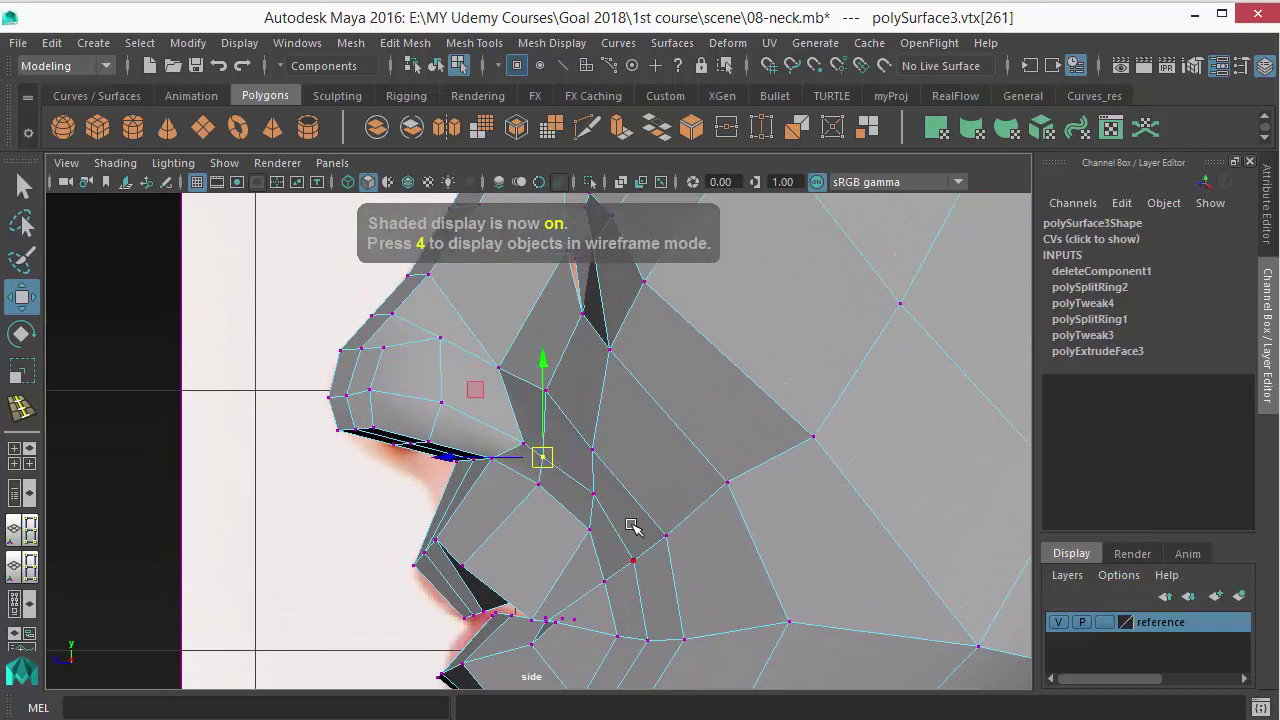
{"action": "scroll", "coordinate": [620, 520], "scroll_direction": "up", "scroll_amount": 1}
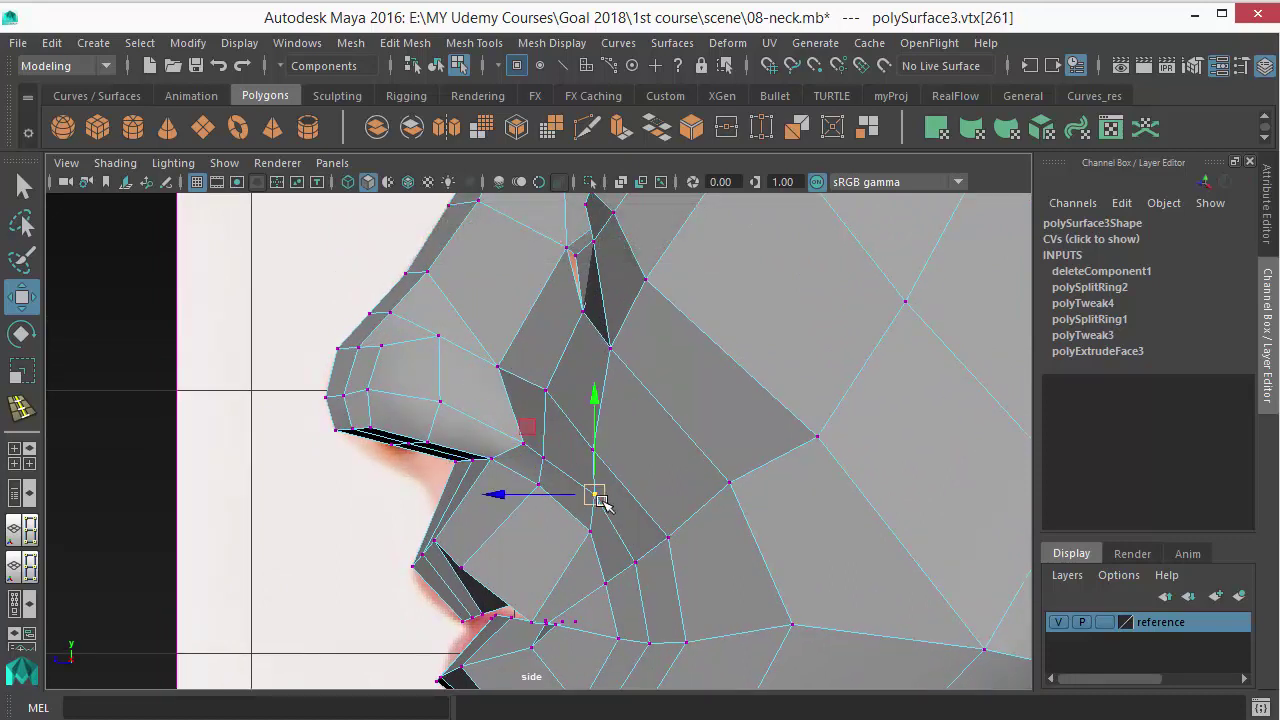
Move the chin and lower-lip vertices onto the side reference profile
{"action": "middle_click_drag", "start_coordinate": [637, 557], "coordinate": [651, 510], "text": "alt"}
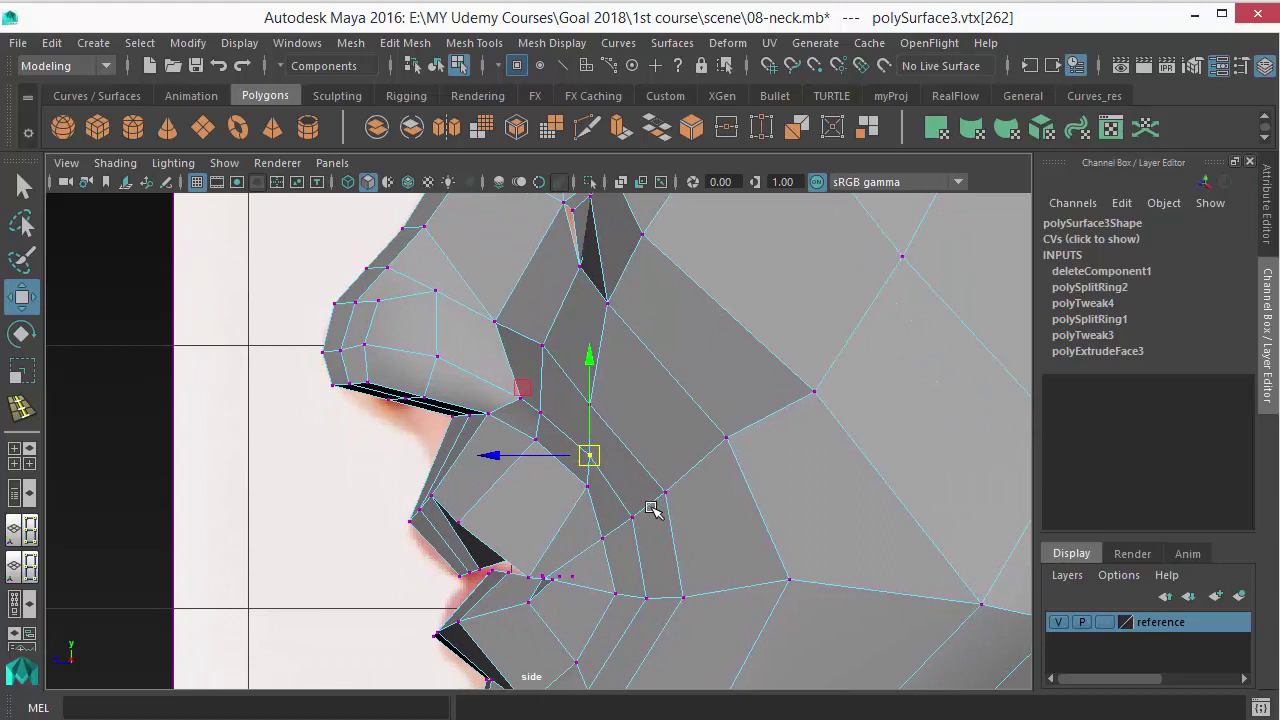
{"action": "mouse_move", "coordinate": [657, 416]}
{"action": "middle_mouse_down", "text": "alt"}
{"action": "mouse_move", "coordinate": [680, 290]}
{"action": "mouse_move", "coordinate": [669, 190]}
{"action": "middle_mouse_up", "text": "alt"}
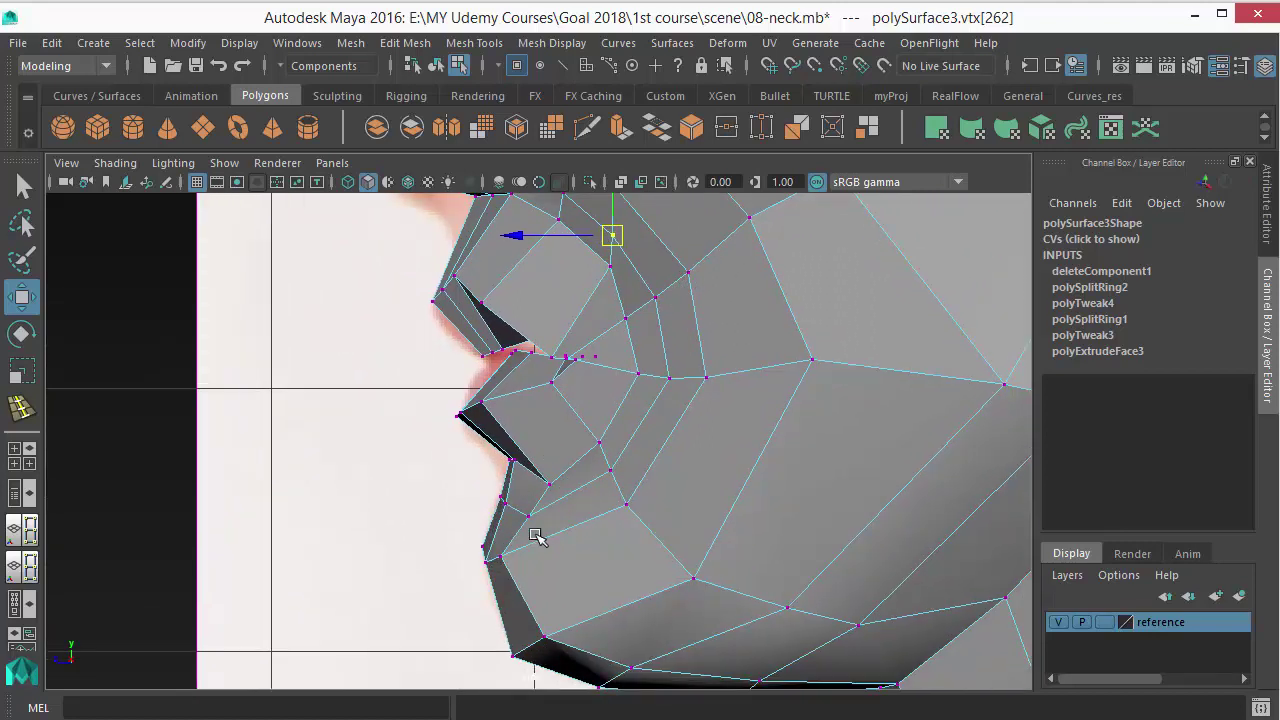
{"action": "left_click", "coordinate": [507, 563]}
{"action": "left_click_drag", "start_coordinate": [507, 563], "coordinate": [520, 563]}
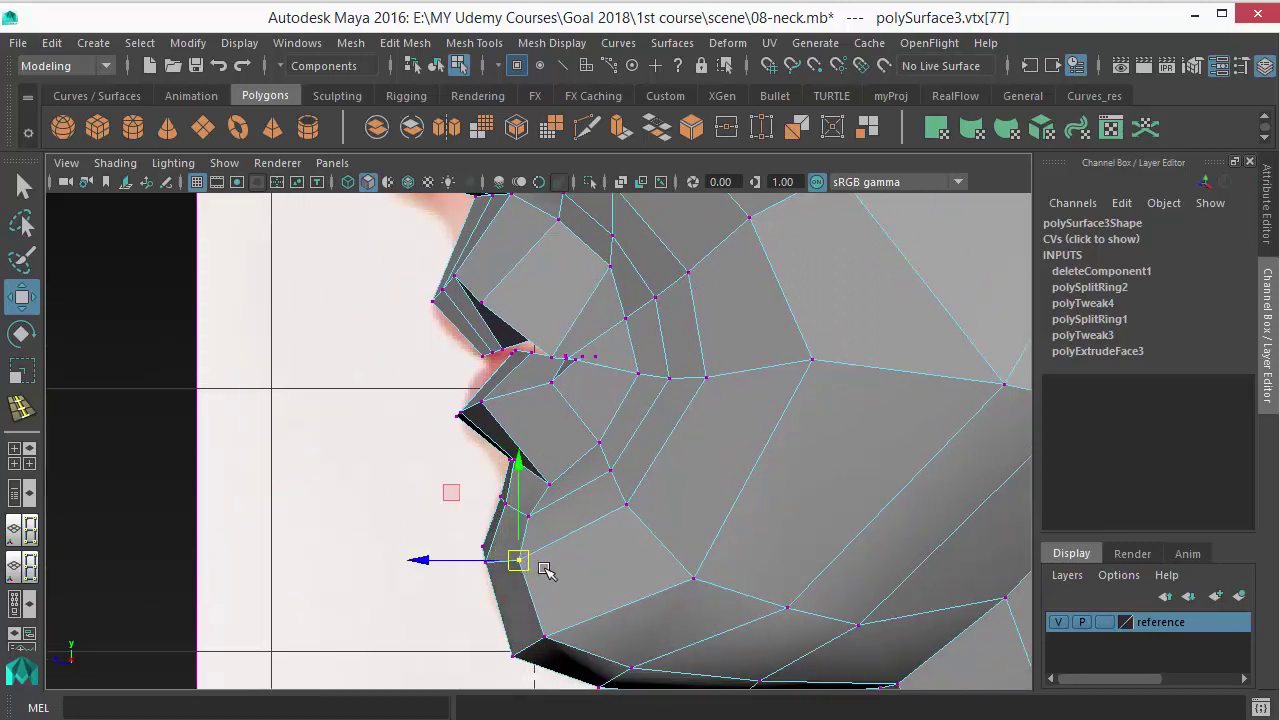
{"action": "key", "text": "q"}
{"action": "middle_click_drag", "start_coordinate": [604, 541], "coordinate": [600, 553], "text": "alt"}
{"action": "key", "text": "w"}
{"action": "left_click", "coordinate": [622, 516]}
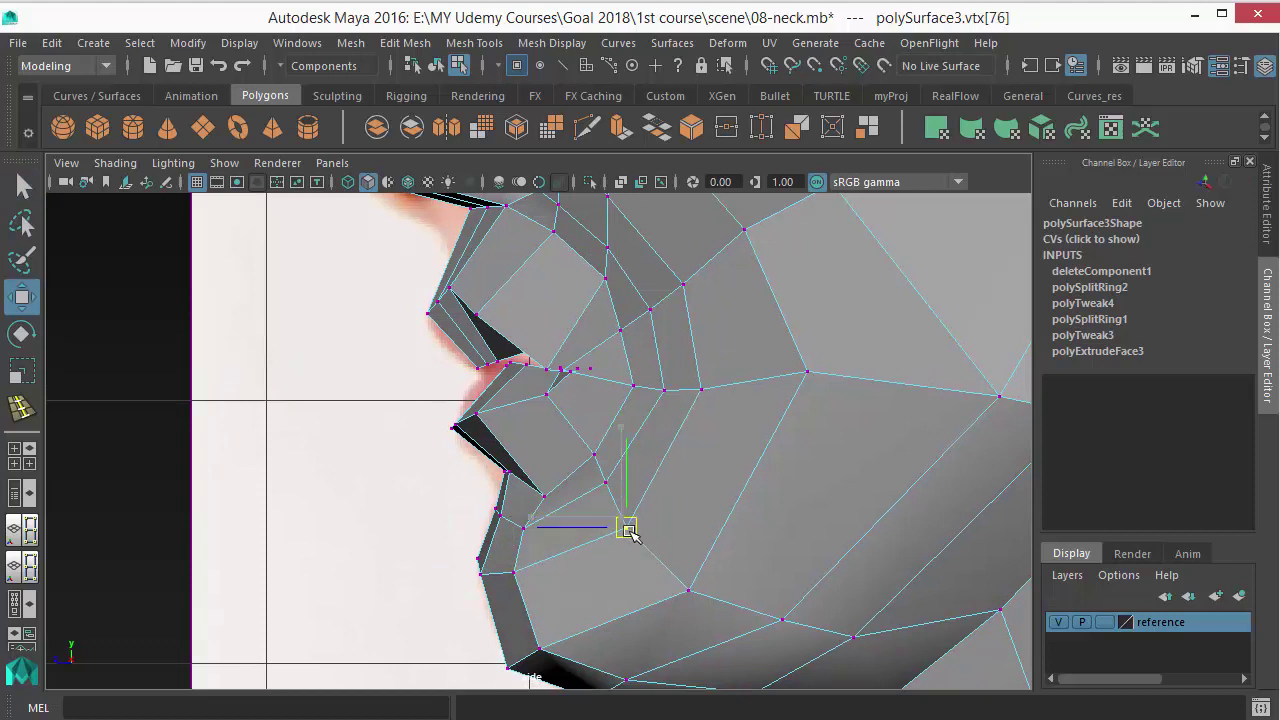
{"action": "left_click_drag", "start_coordinate": [622, 516], "coordinate": [637, 539]}
Shift the mouth-corner vertex backward, then view the face in three-quarter
{"action": "middle_click_drag", "start_coordinate": [637, 539], "coordinate": [626, 585], "text": "alt"}
{"action": "left_click", "coordinate": [660, 458]}
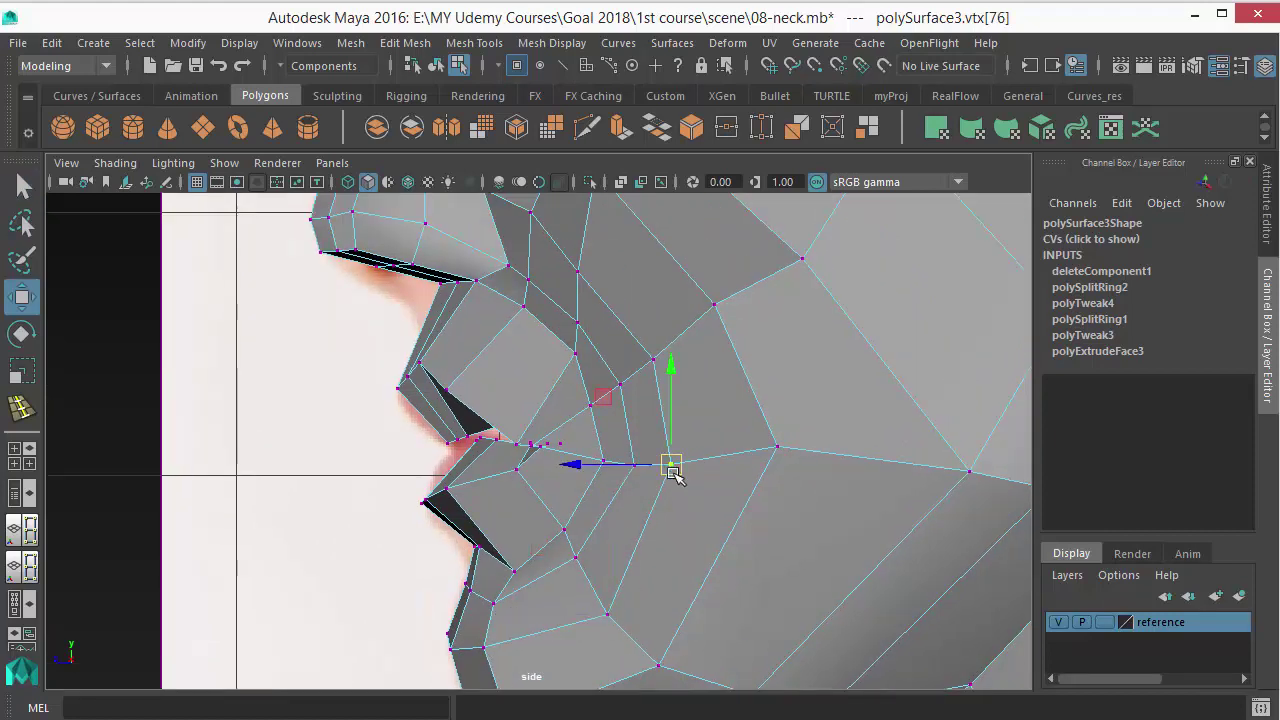
{"action": "left_click_drag", "start_coordinate": [671, 466], "coordinate": [702, 474]}
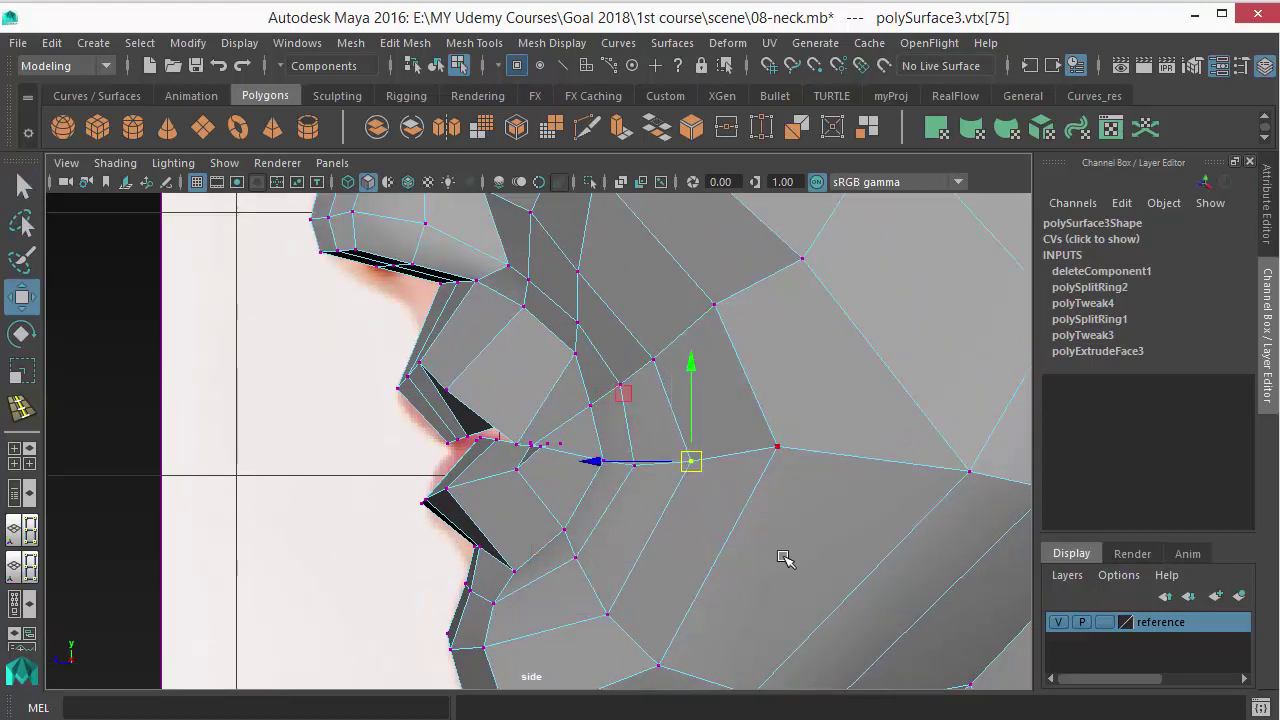
{"action": "middle_click_drag", "start_coordinate": [800, 500], "coordinate": [781, 516], "text": "alt"}
{"action": "mouse_move", "coordinate": [781, 516]}
{"action": "left_mouse_down", "text": "alt"}
{"action": "mouse_move", "coordinate": [694, 423]}
{"action": "mouse_move", "coordinate": [634, 471]}
{"action": "mouse_move", "coordinate": [476, 427]}
{"action": "mouse_move", "coordinate": [617, 500]}
{"action": "mouse_move", "coordinate": [688, 481]}
{"action": "mouse_move", "coordinate": [437, 409]}
{"action": "mouse_move", "coordinate": [497, 360]}
{"action": "mouse_move", "coordinate": [609, 463]}
{"action": "mouse_move", "coordinate": [586, 371]}
{"action": "mouse_move", "coordinate": [443, 394]}
{"action": "mouse_move", "coordinate": [437, 362]}
{"action": "left_mouse_up", "text": "alt"}
Select the face at the nostril base, extrude it and scale the new face inward
{"action": "key", "text": "q"}
{"action": "right_click_drag", "start_coordinate": [342, 258], "coordinate": [428, 224]}
{"action": "left_click", "coordinate": [356, 352]}
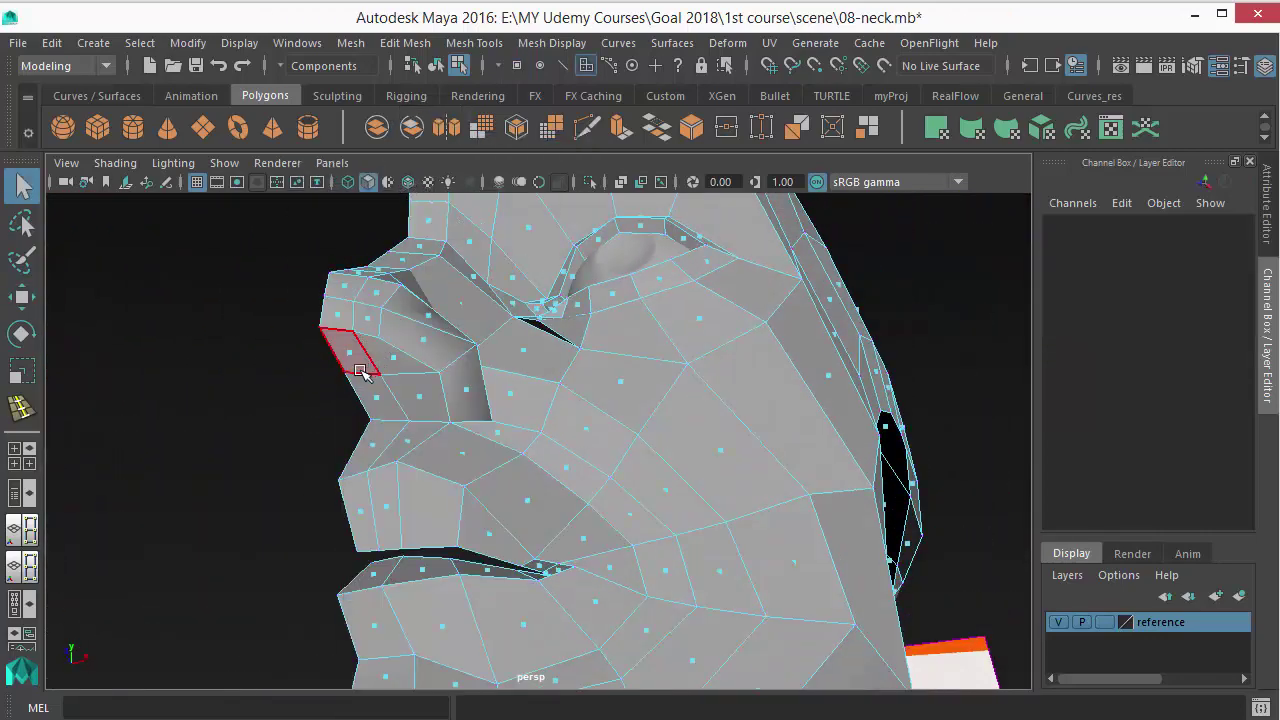
{"action": "left_click", "coordinate": [412, 384], "text": "shift"}
{"action": "left_click", "coordinate": [455, 445]}
{"action": "left_click_drag", "start_coordinate": [455, 445], "coordinate": [452, 437], "text": "alt"}
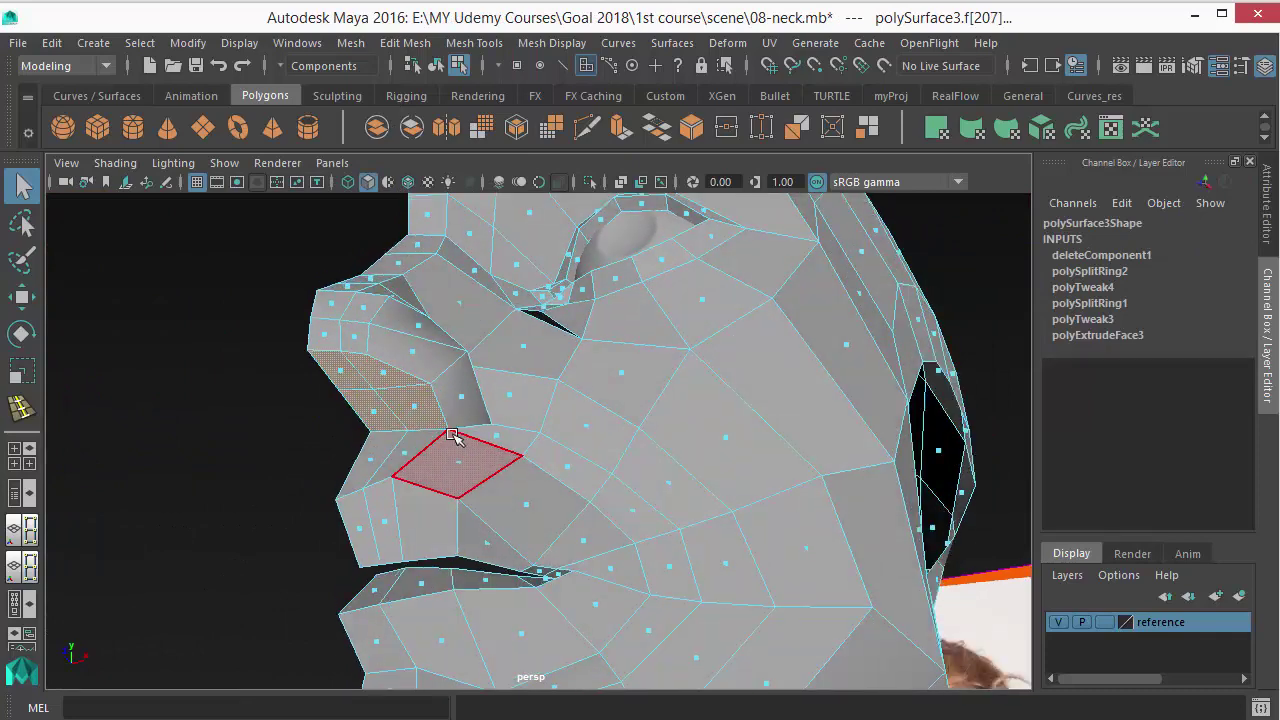
{"action": "right_click_drag", "start_coordinate": [451, 345], "coordinate": [448, 394], "text": "shift"}
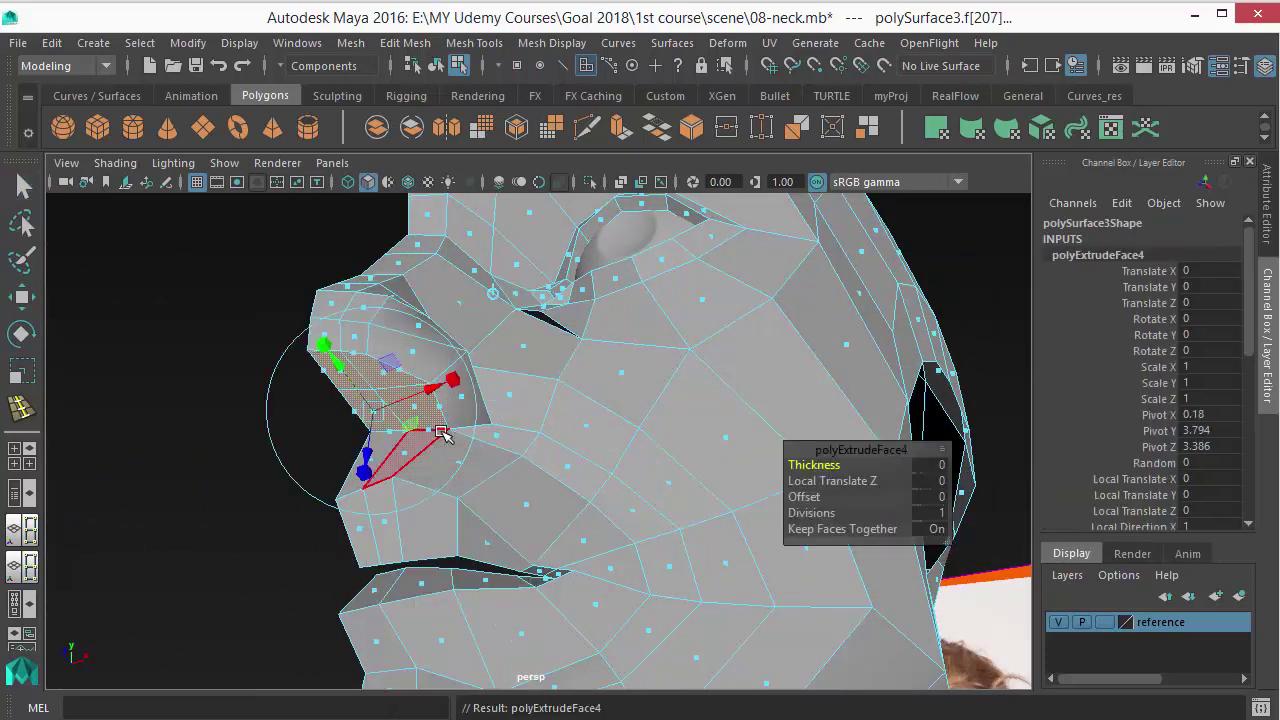
{"action": "key", "text": "r"}
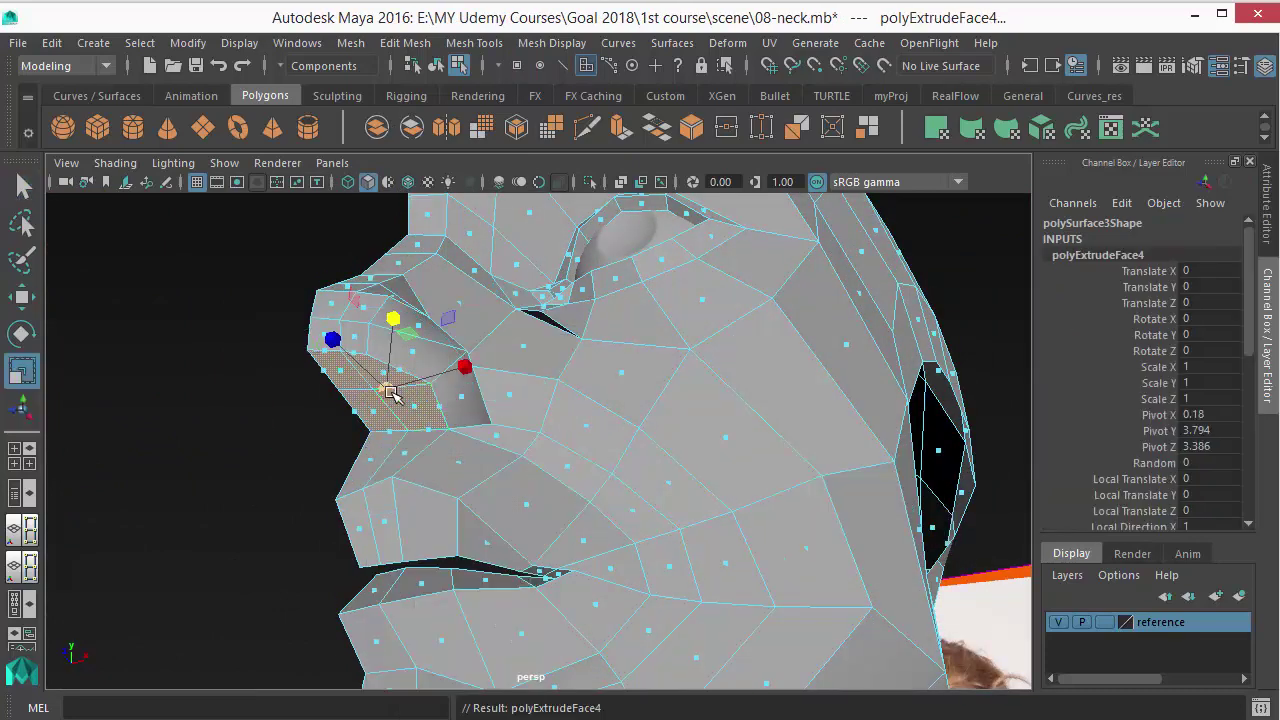
{"action": "mouse_move", "coordinate": [358, 434]}
{"action": "left_mouse_down", "text": "alt"}
{"action": "mouse_move", "coordinate": [445, 437]}
{"action": "mouse_move", "coordinate": [429, 443]}
{"action": "left_mouse_up", "text": "alt"}
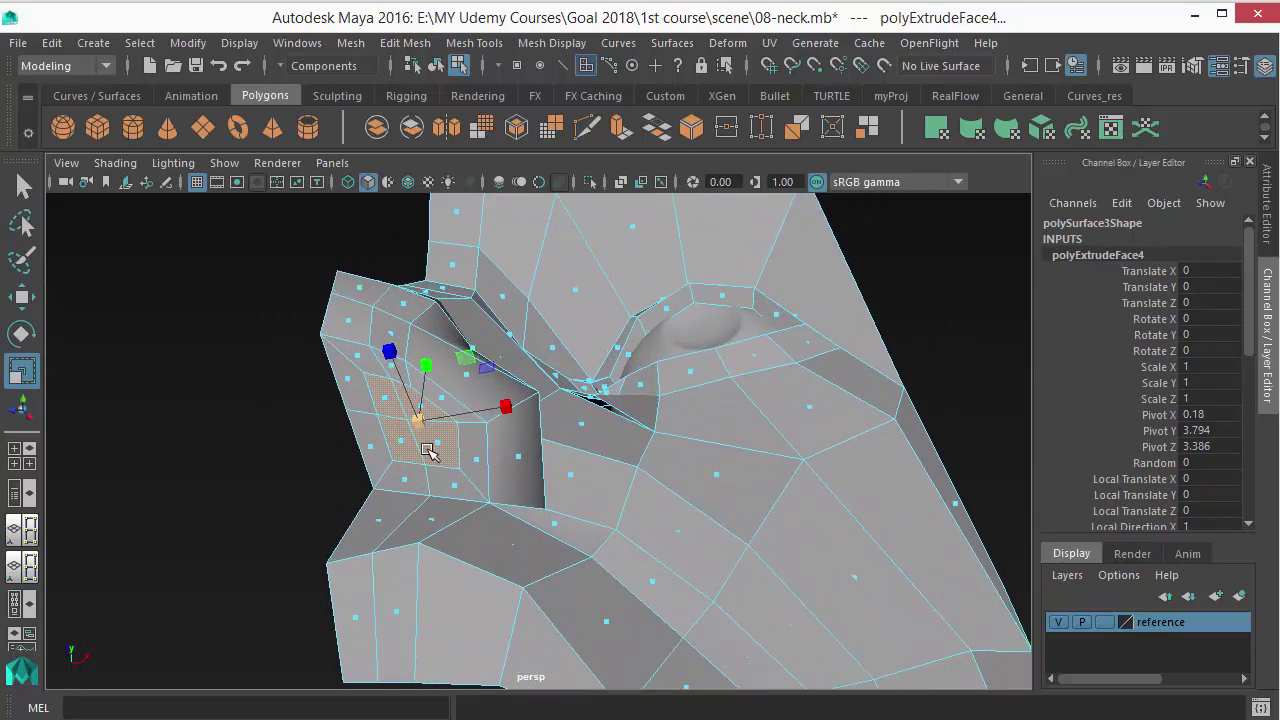
{"action": "key", "text": "w"}
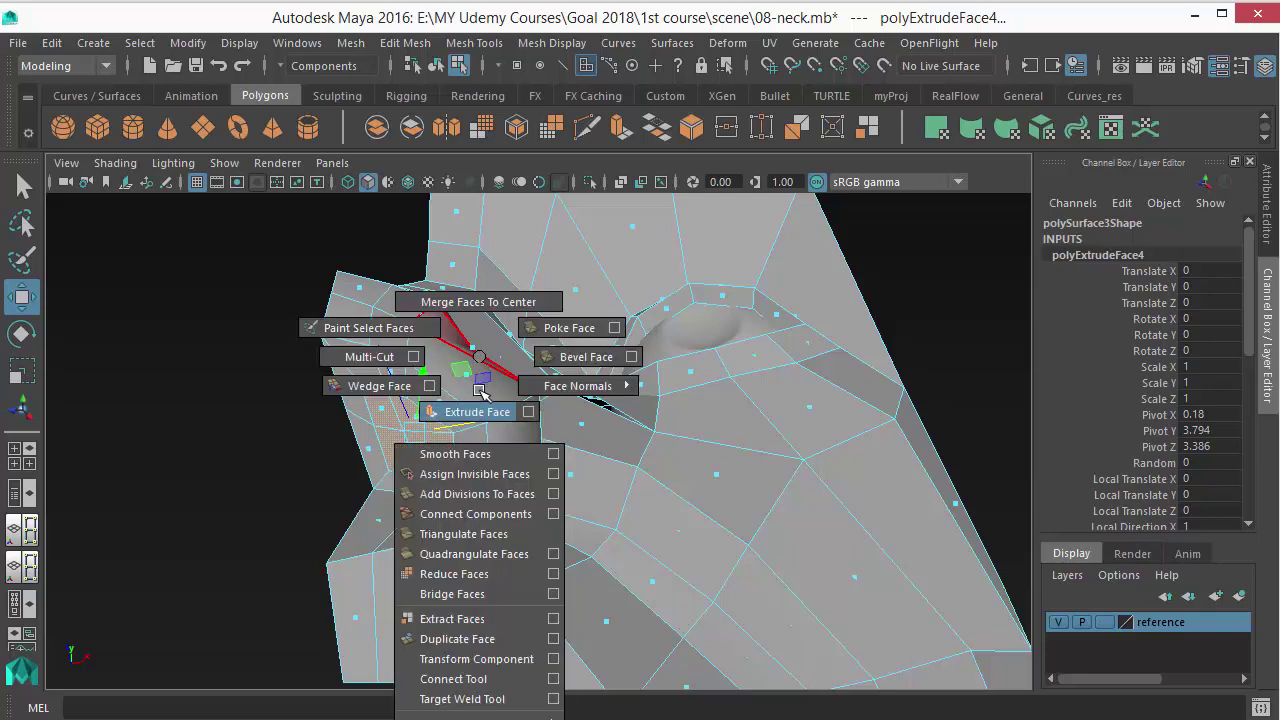
Extrude the nostril faces again and push them up into the nose
{"action": "right_click_drag", "start_coordinate": [479, 358], "coordinate": [429, 411], "text": "shift"}
{"action": "left_click_drag", "start_coordinate": [440, 430], "coordinate": [425, 556], "text": "alt"}
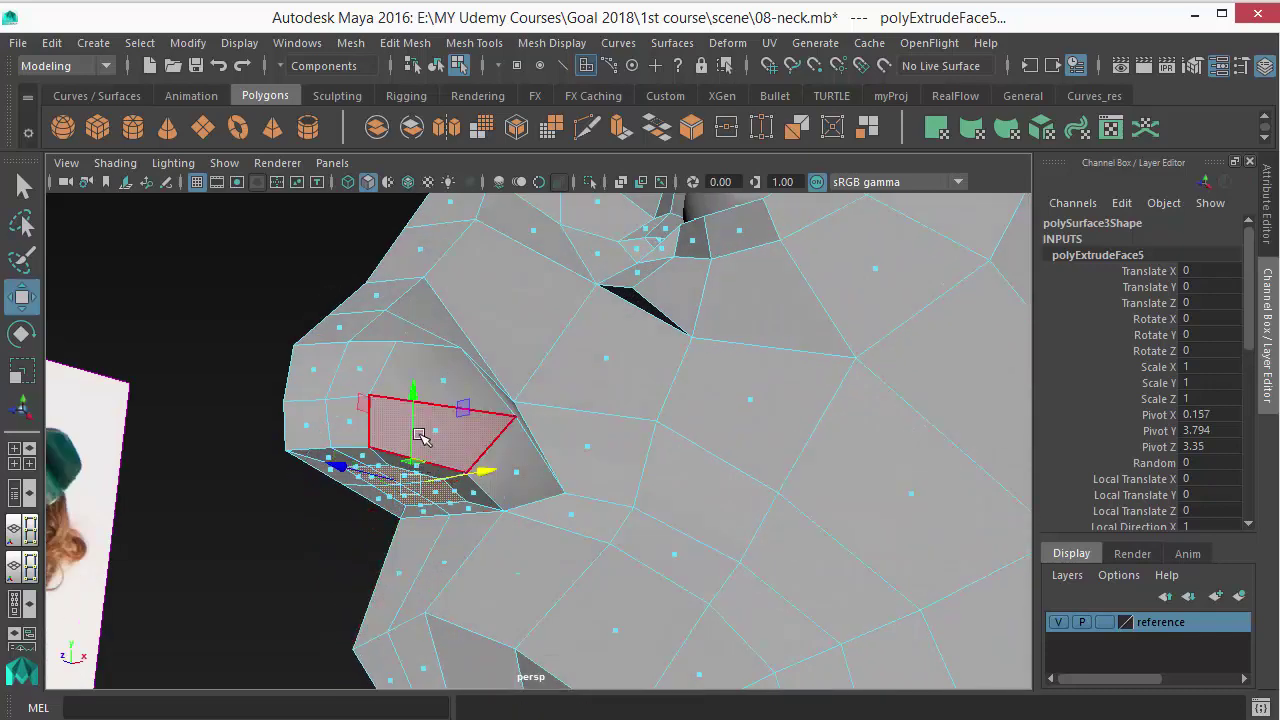
{"action": "left_click_drag", "start_coordinate": [413, 398], "coordinate": [403, 346]}
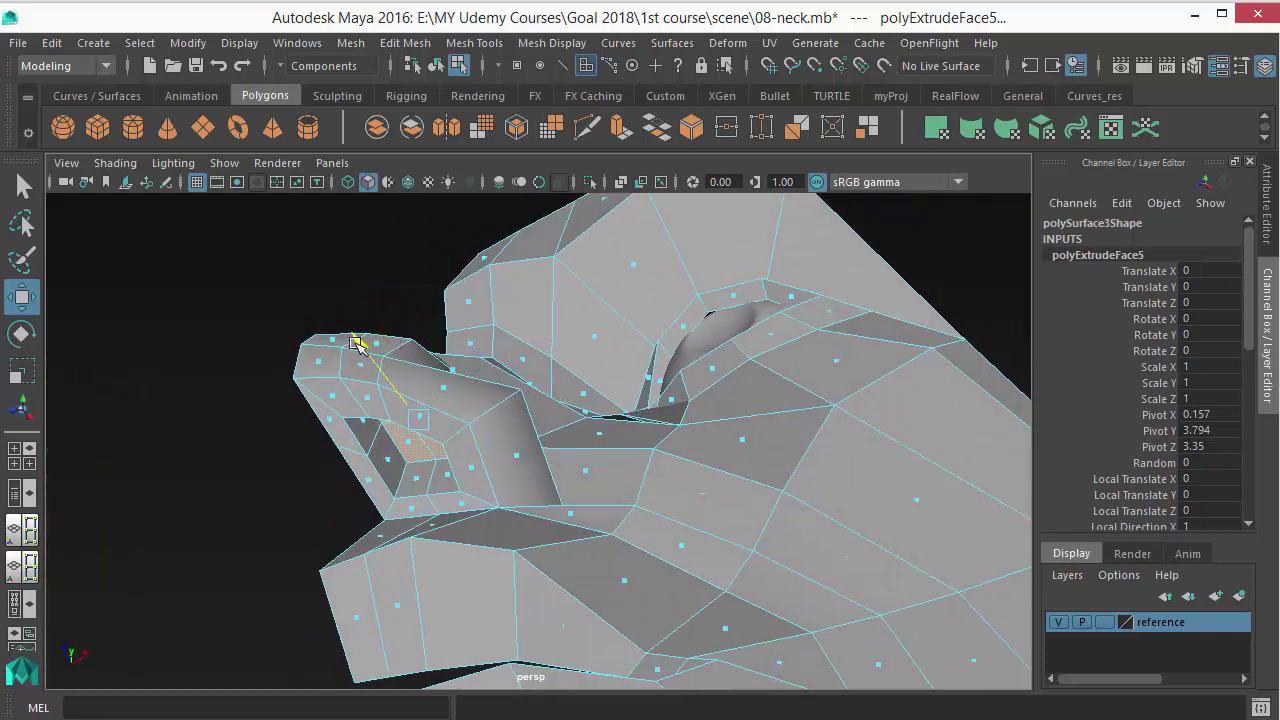
{"action": "mouse_move", "coordinate": [511, 441]}
{"action": "left_mouse_down", "text": "alt"}
{"action": "mouse_move", "coordinate": [580, 408]}
{"action": "mouse_move", "coordinate": [608, 437]}
{"action": "mouse_move", "coordinate": [585, 386]}
{"action": "mouse_move", "coordinate": [485, 446]}
{"action": "mouse_move", "coordinate": [510, 468]}
{"action": "mouse_move", "coordinate": [522, 447]}
{"action": "left_mouse_up", "text": "alt"}
Reposition the rim edges around the nostril opening under the nose
{"action": "key", "text": "q"}
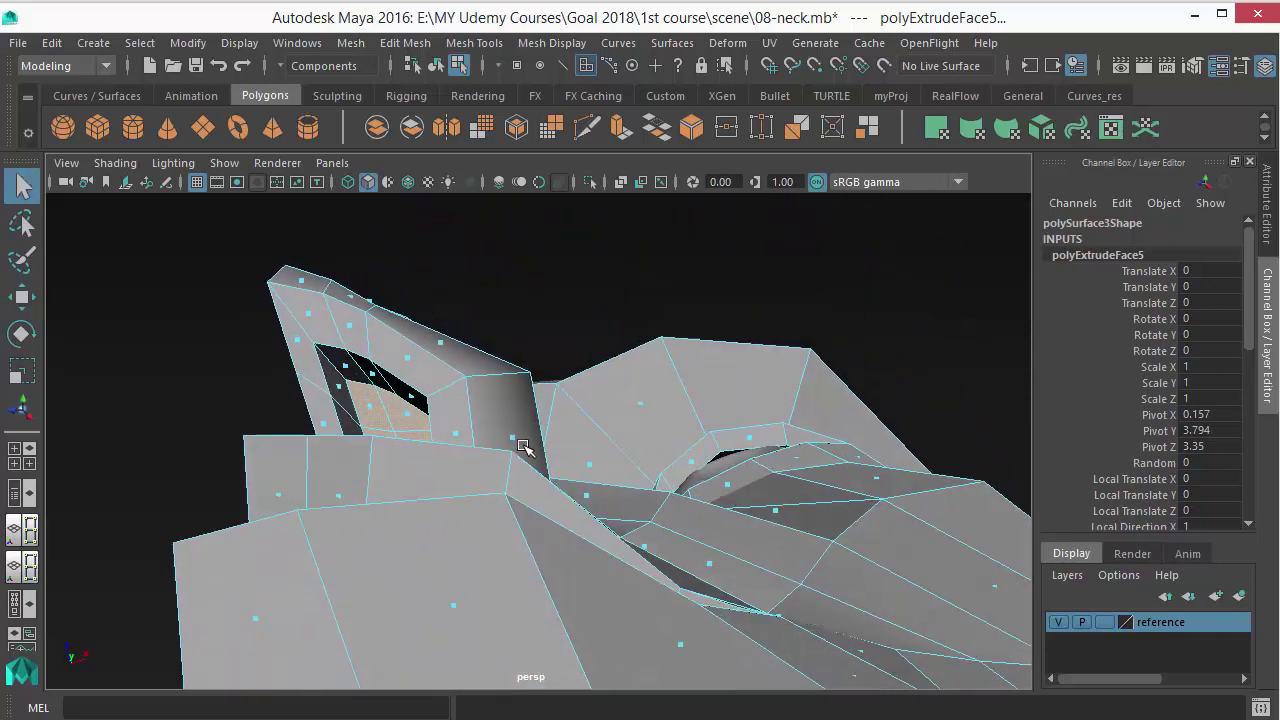
{"action": "right_click_drag", "start_coordinate": [440, 250], "coordinate": [447, 220]}
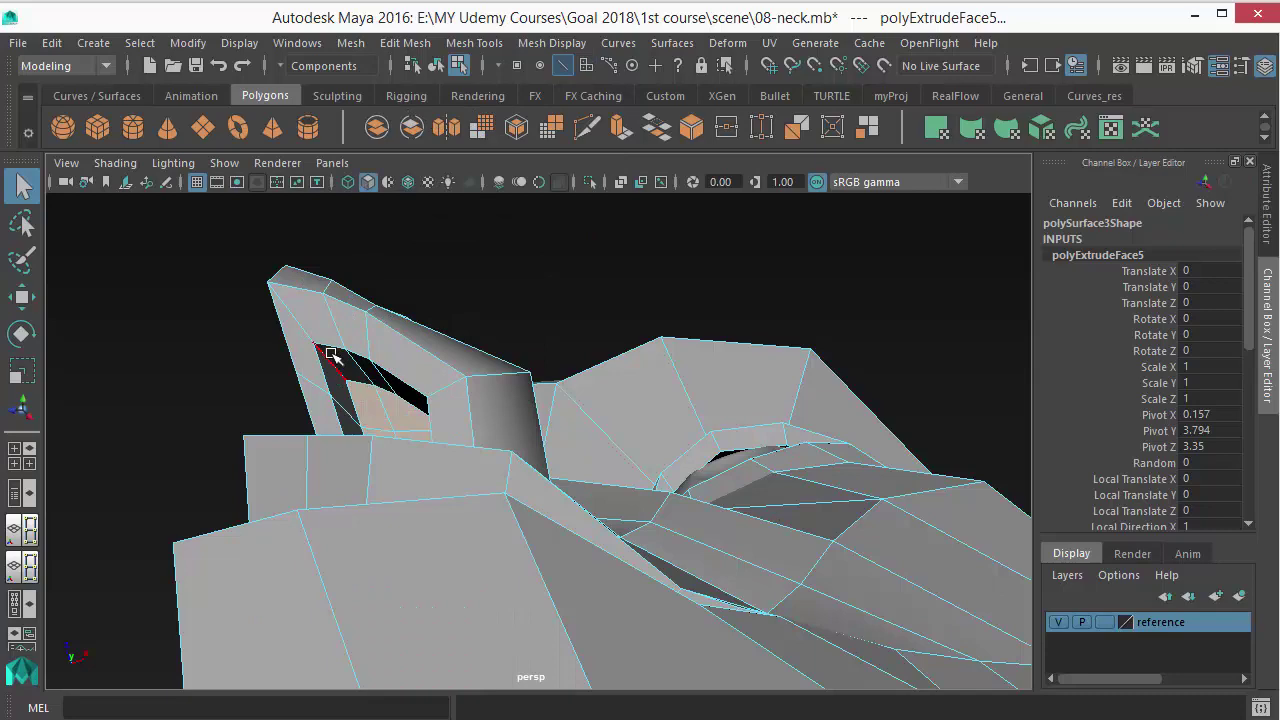
{"action": "left_click", "coordinate": [333, 356]}
{"action": "left_click_drag", "start_coordinate": [333, 356], "coordinate": [312, 330], "text": "alt"}
{"action": "key", "text": "w"}
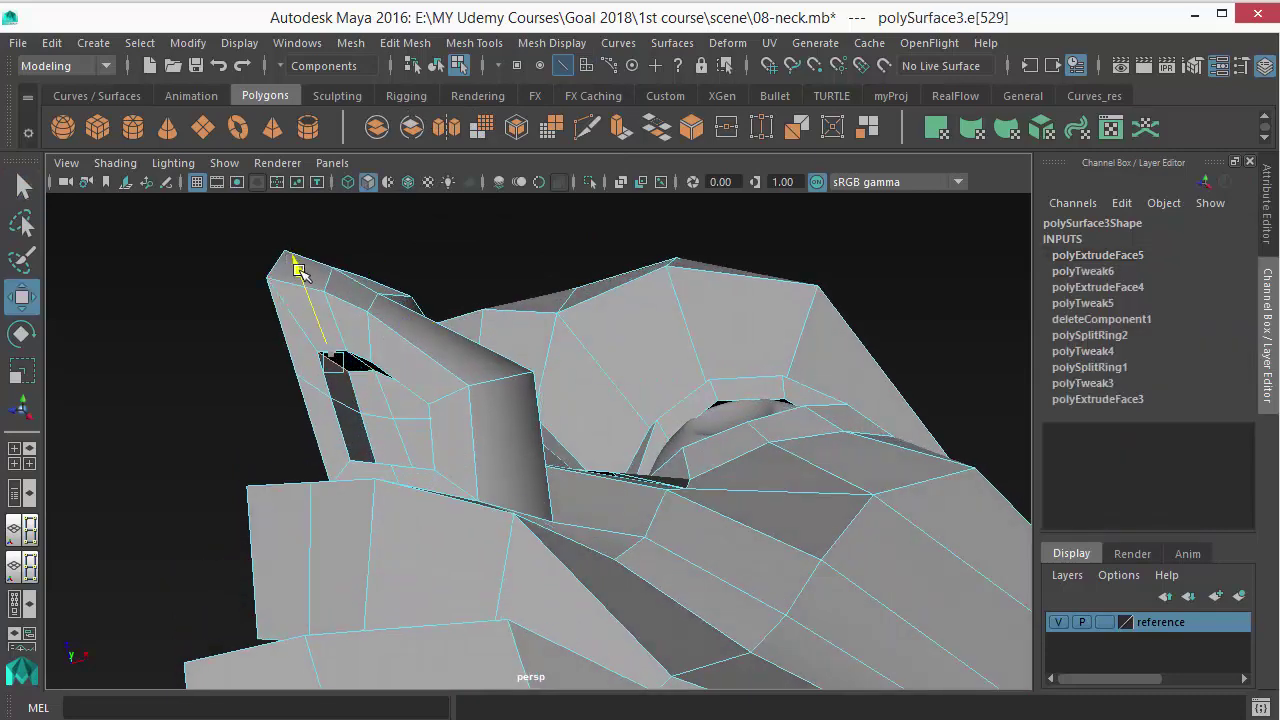
{"action": "mouse_move", "coordinate": [303, 279]}
{"action": "left_mouse_down", "text": "alt"}
{"action": "mouse_move", "coordinate": [400, 397]}
{"action": "mouse_move", "coordinate": [472, 349]}
{"action": "mouse_move", "coordinate": [474, 332]}
{"action": "left_mouse_up", "text": "alt"}
{"action": "mouse_move", "coordinate": [480, 376]}
{"action": "left_mouse_down", "text": "alt"}
{"action": "mouse_move", "coordinate": [470, 362]}
{"action": "mouse_move", "coordinate": [494, 363]}
{"action": "mouse_move", "coordinate": [423, 320]}
{"action": "left_mouse_up", "text": "alt"}
{"action": "key", "text": "q"}
{"action": "left_click", "coordinate": [476, 334]}
{"action": "key", "text": "w"}
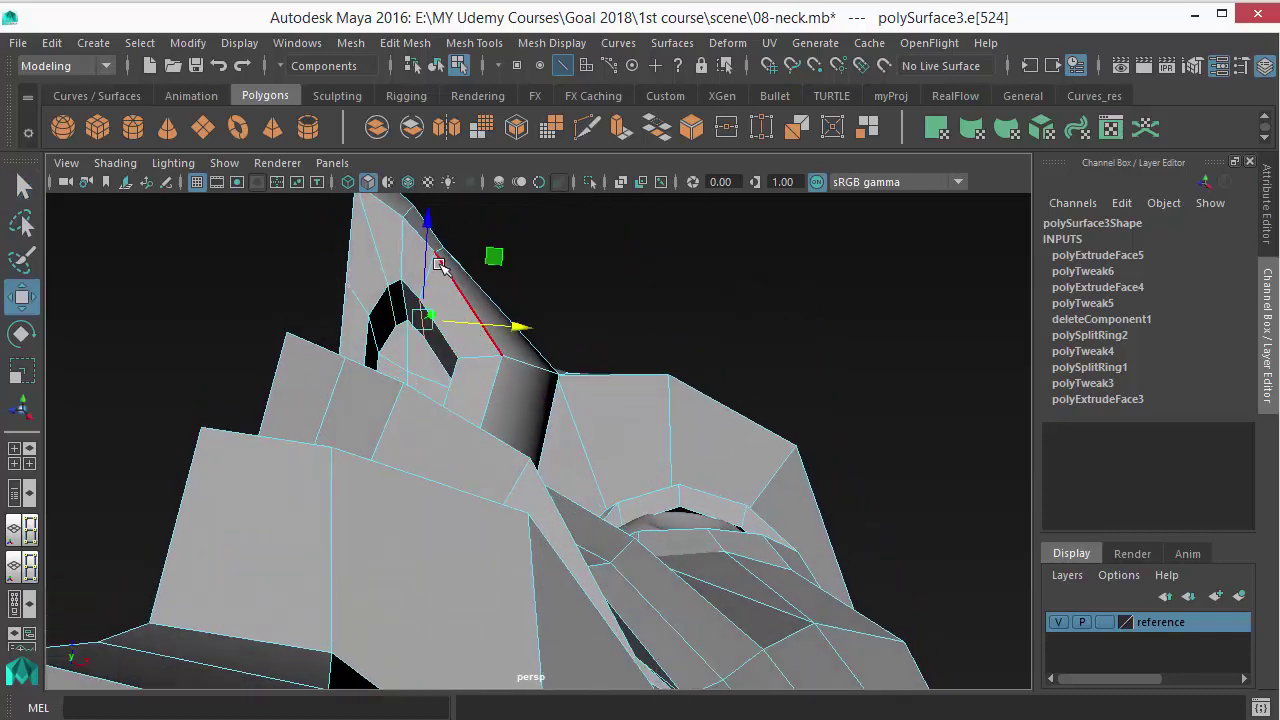
{"action": "mouse_move", "coordinate": [438, 264]}
{"action": "left_mouse_down", "text": "alt"}
{"action": "mouse_move", "coordinate": [420, 320]}
{"action": "mouse_move", "coordinate": [353, 390]}
{"action": "left_mouse_up", "text": "alt"}
{"action": "key", "text": "q"}
{"action": "left_click", "coordinate": [394, 303]}
Switch to the side view and compare the wireframe against the reference photo
{"action": "key", "text": "space"}
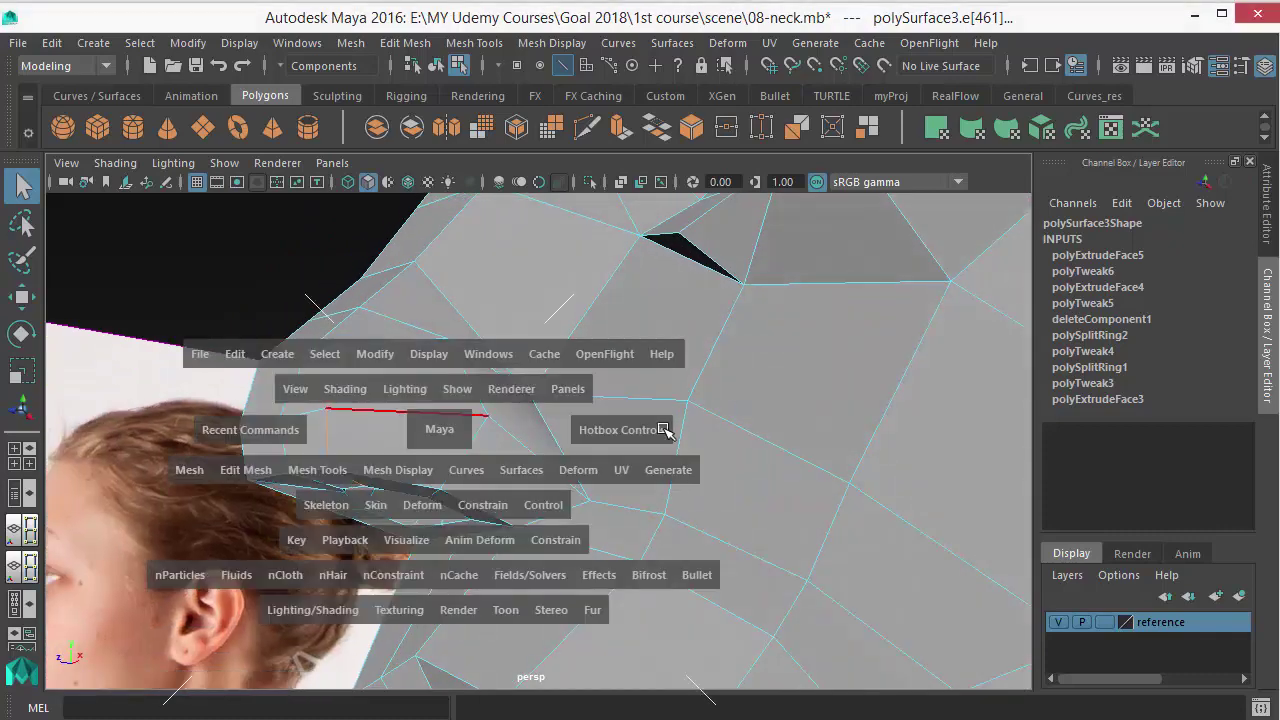
{"action": "left_click_drag", "start_coordinate": [443, 429], "coordinate": [663, 428]}
{"action": "key", "text": "w"}
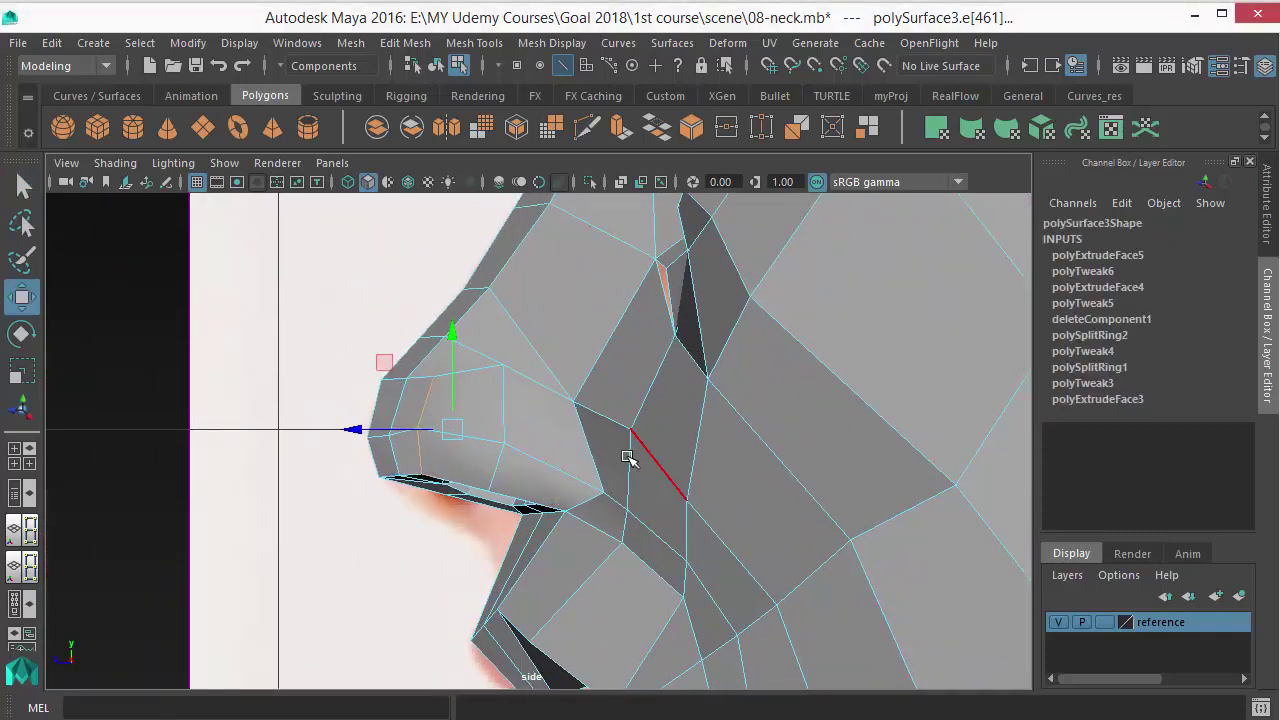
{"action": "key", "text": "4"}
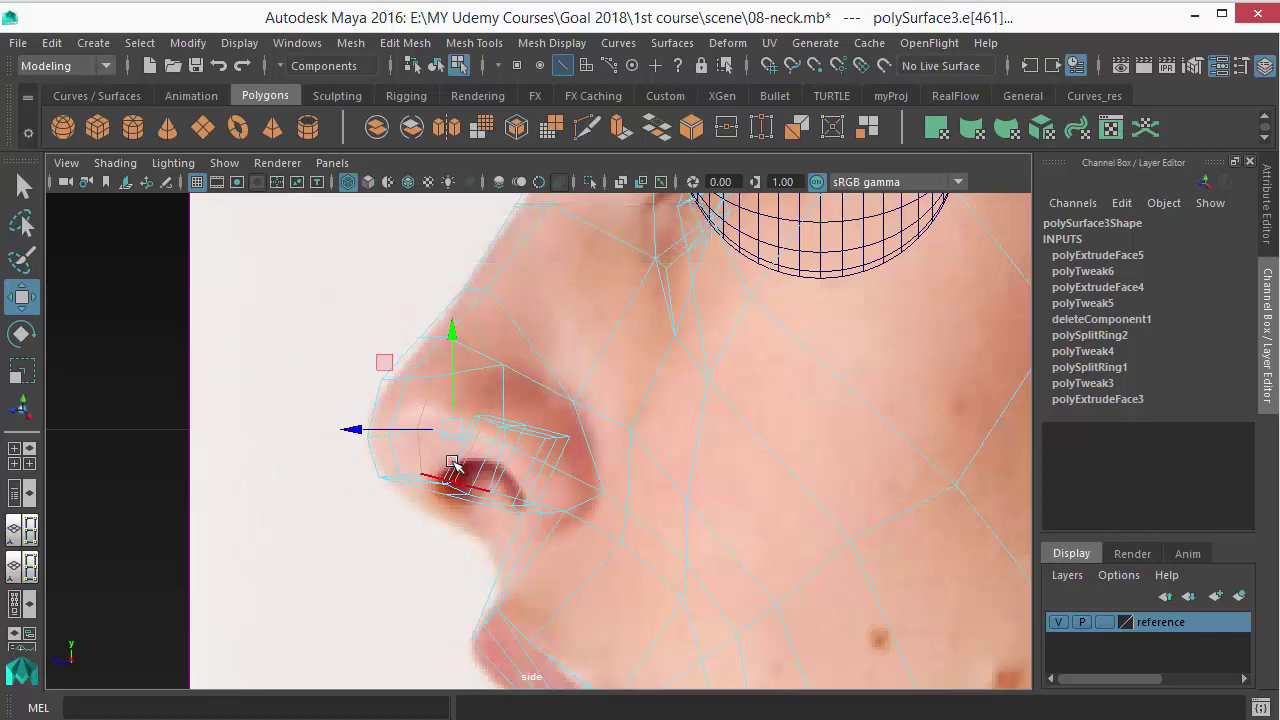
{"action": "key", "text": "5"}
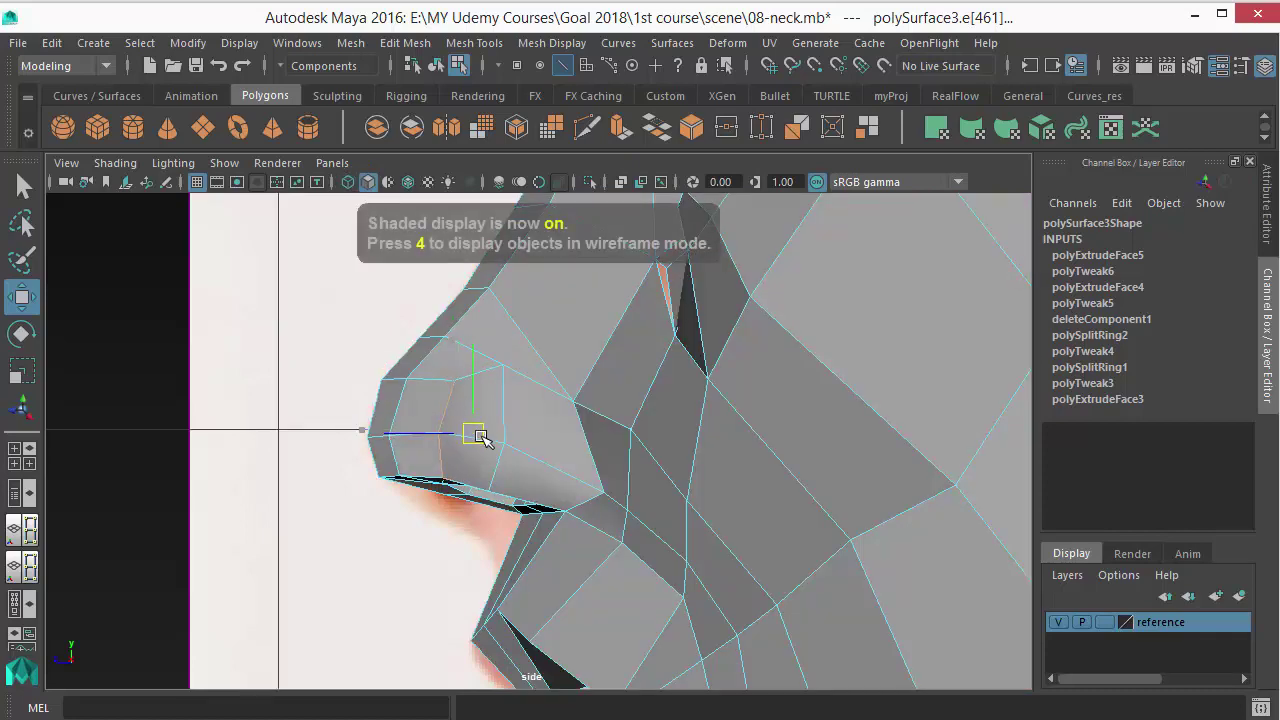
{"action": "key", "text": "4"}
{"action": "key", "text": "5"}
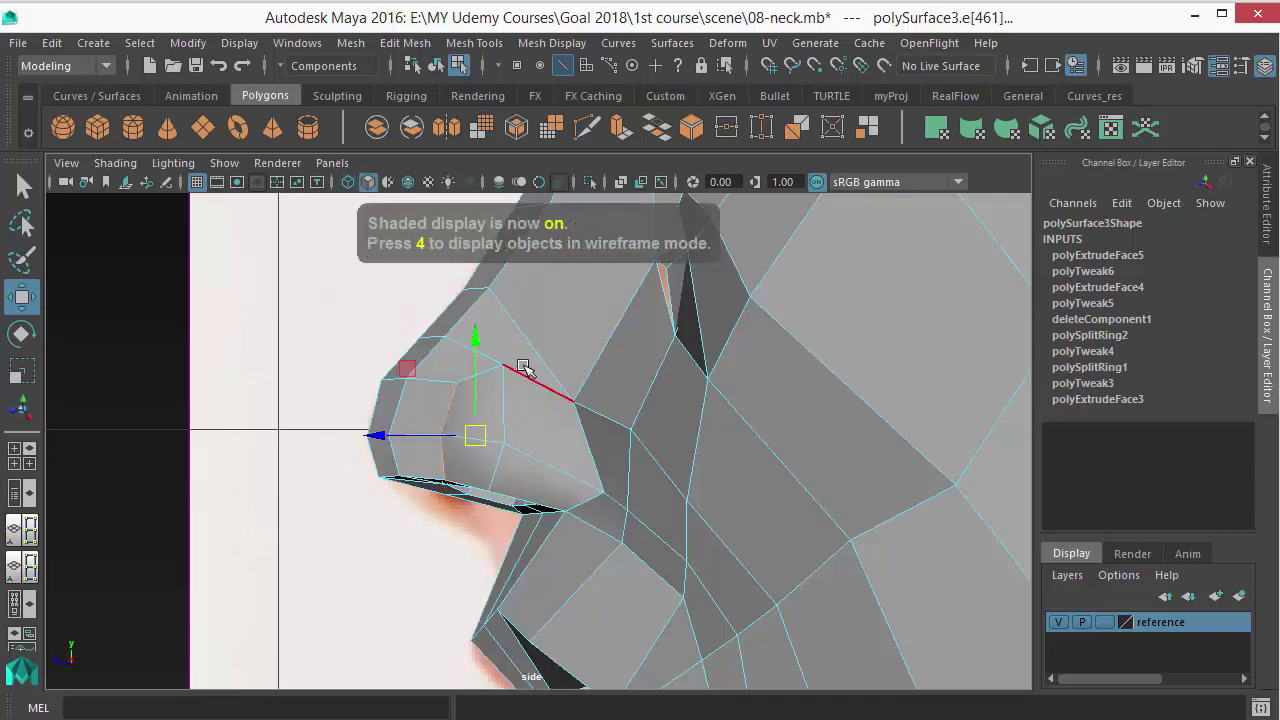
{"action": "key", "text": "q"}
Move the nose-side, nostril-wing and nostril-bottom vertices to fit the side reference
{"action": "right_click_drag", "start_coordinate": [549, 346], "coordinate": [453, 379]}
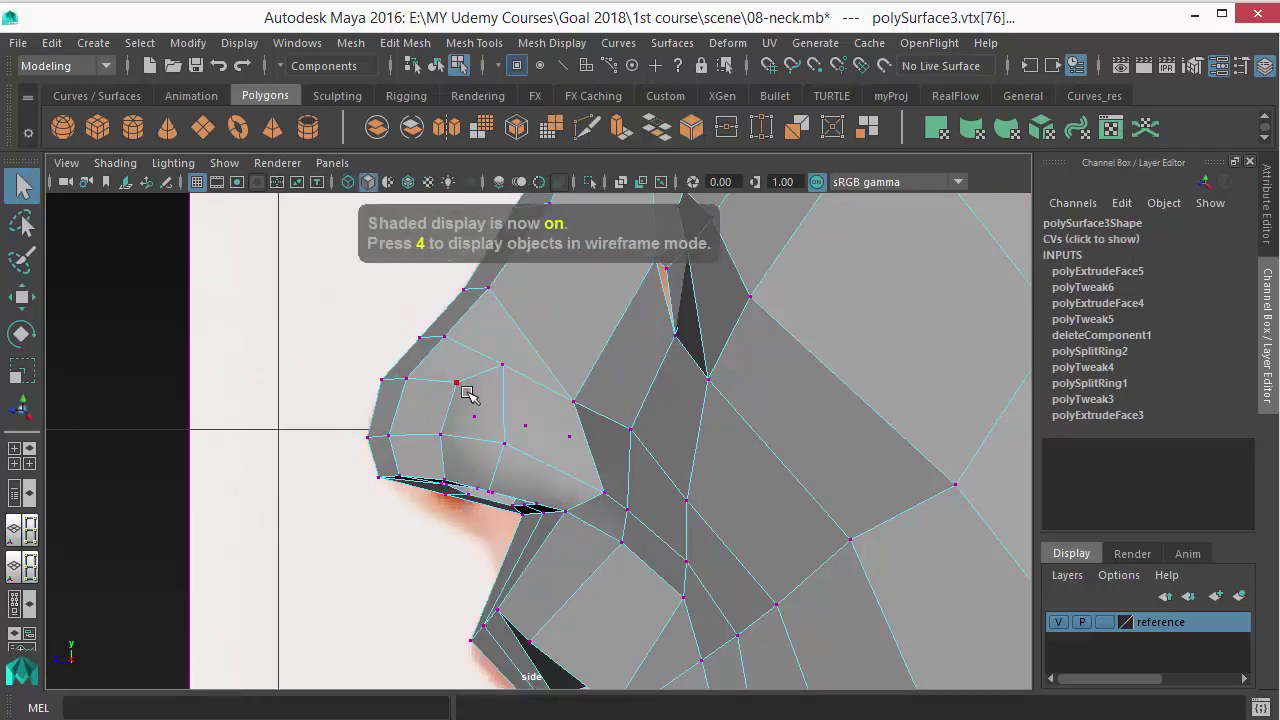
{"action": "key", "text": "w"}
{"action": "left_click", "coordinate": [457, 385]}
{"action": "left_click", "coordinate": [511, 368]}
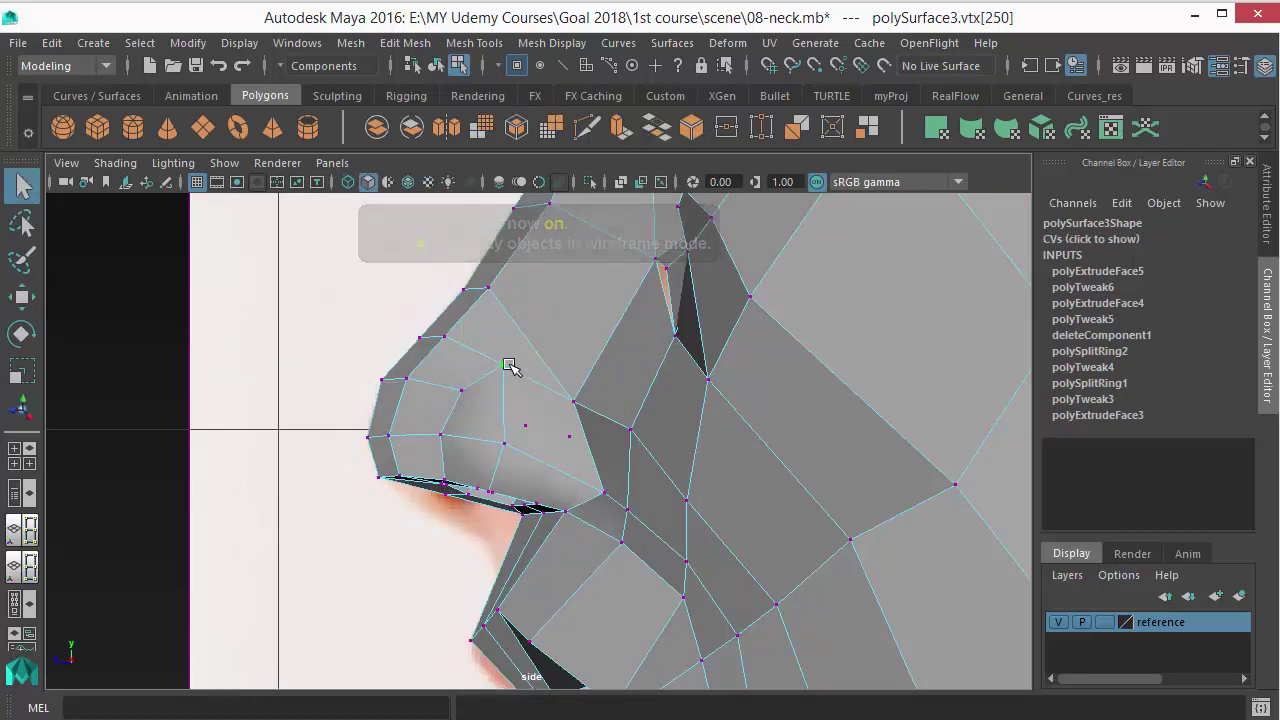
{"action": "key", "text": "q"}
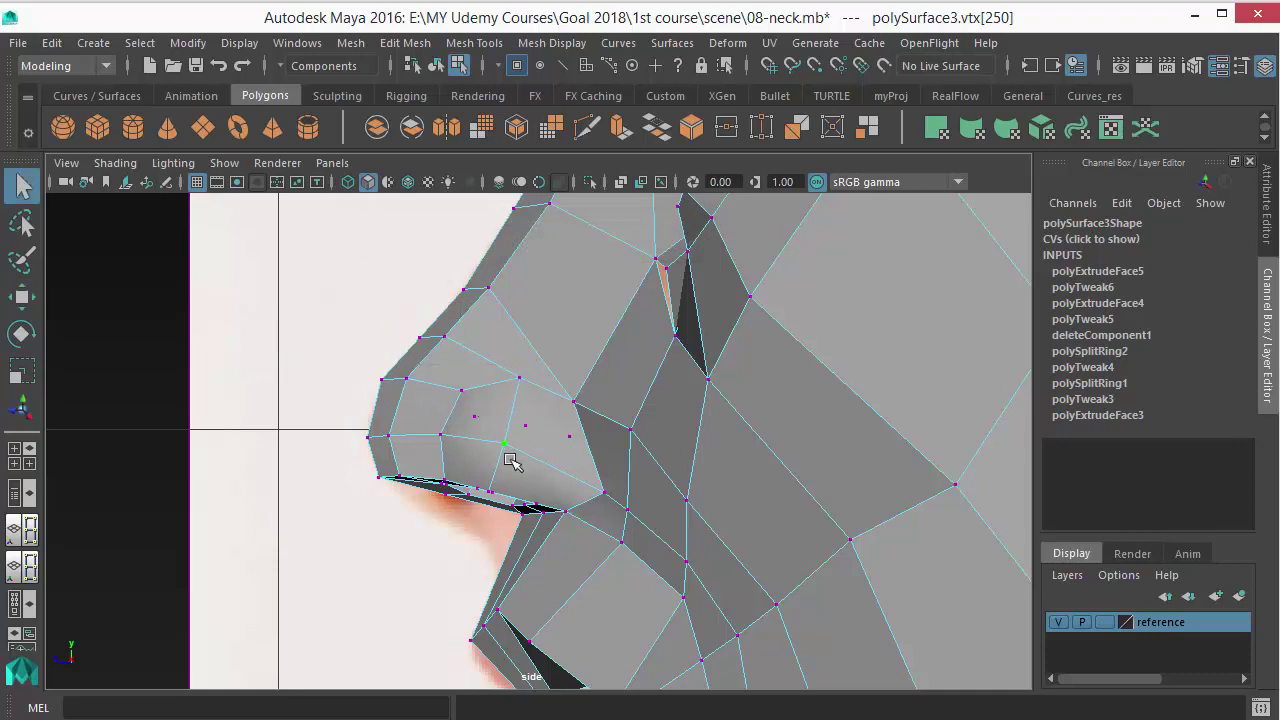
{"action": "left_click", "coordinate": [510, 442]}
{"action": "key", "text": "w"}
{"action": "key", "text": "q"}
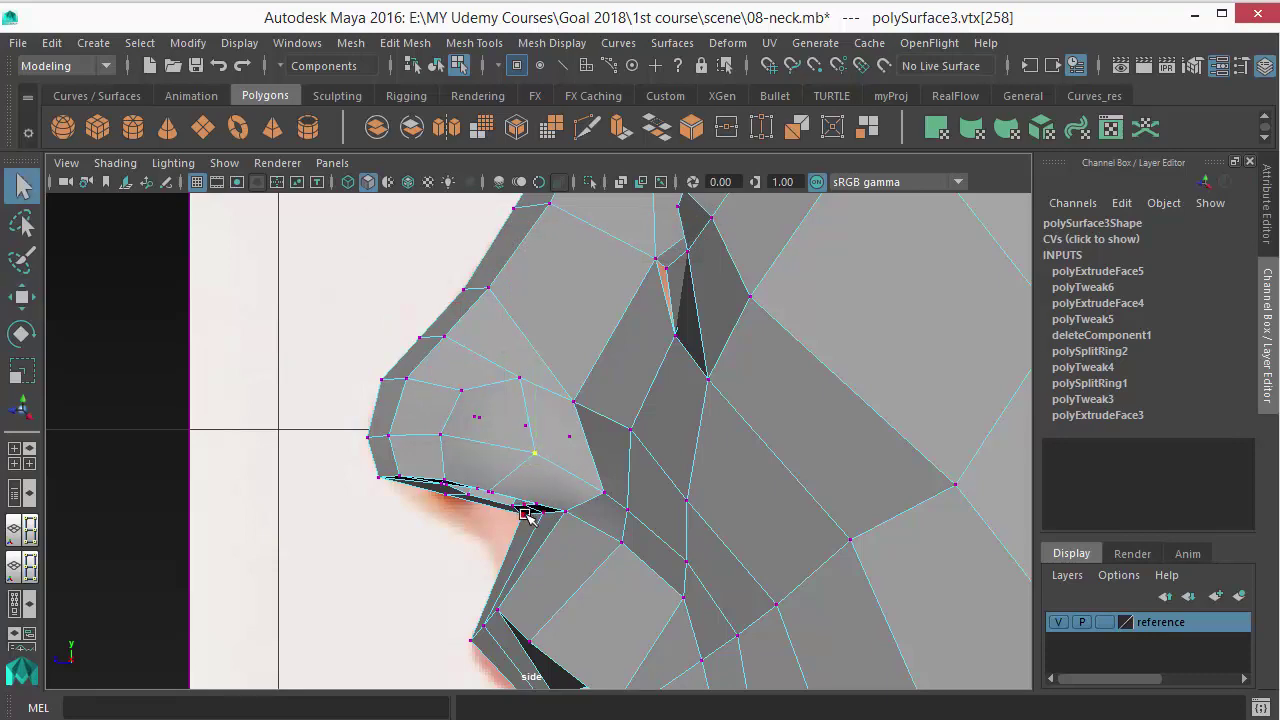
{"action": "scroll", "coordinate": [545, 490], "scroll_direction": "up", "scroll_amount": 1}
{"action": "key", "text": "4"}
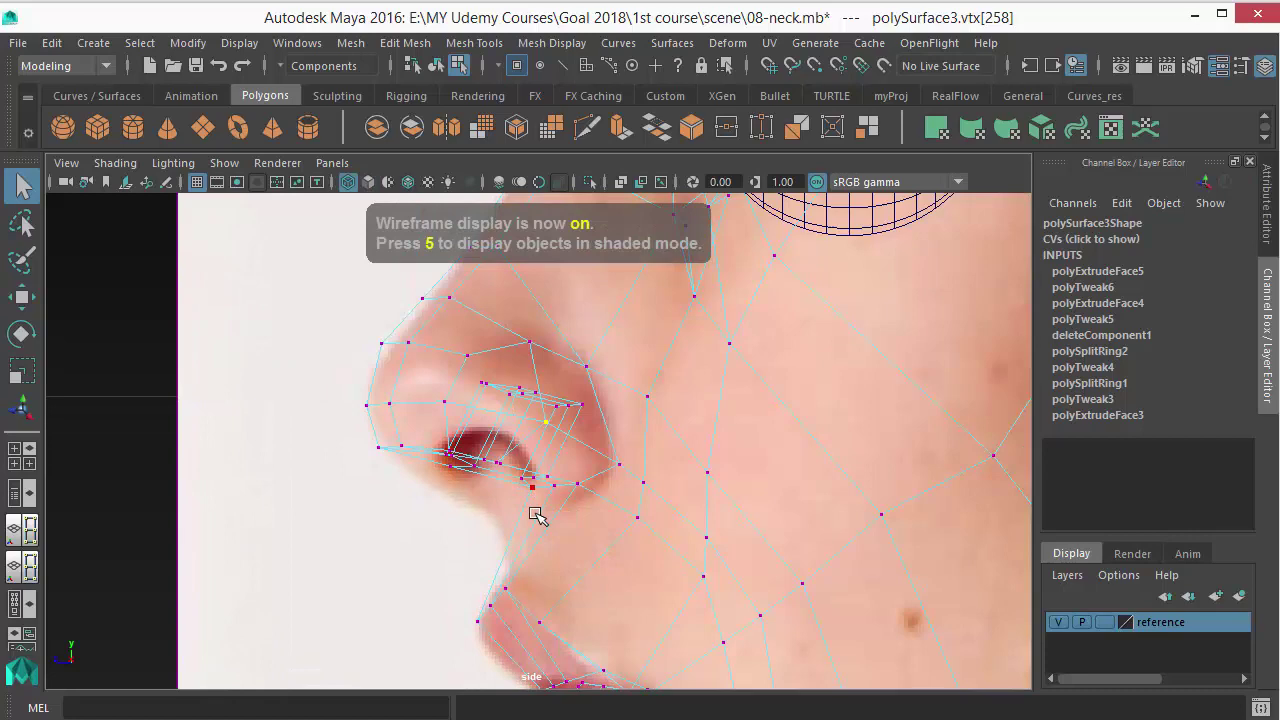
{"action": "key", "text": "space"}
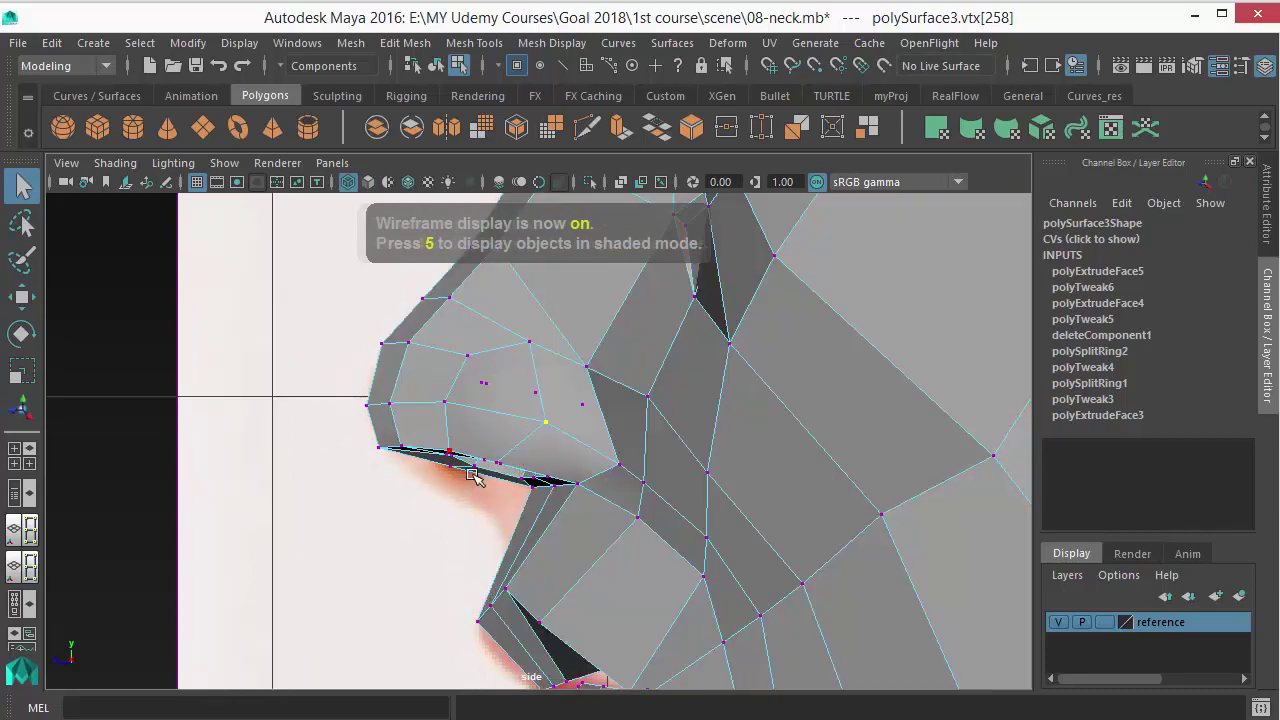
Compare the nose in side and perspective views and pick a nostril-edge vertex
{"action": "key", "text": "5"}
{"action": "scroll", "coordinate": [556, 433], "scroll_direction": "up", "scroll_amount": 2}
{"action": "left_click_drag", "start_coordinate": [556, 433], "coordinate": [458, 467], "text": "alt"}
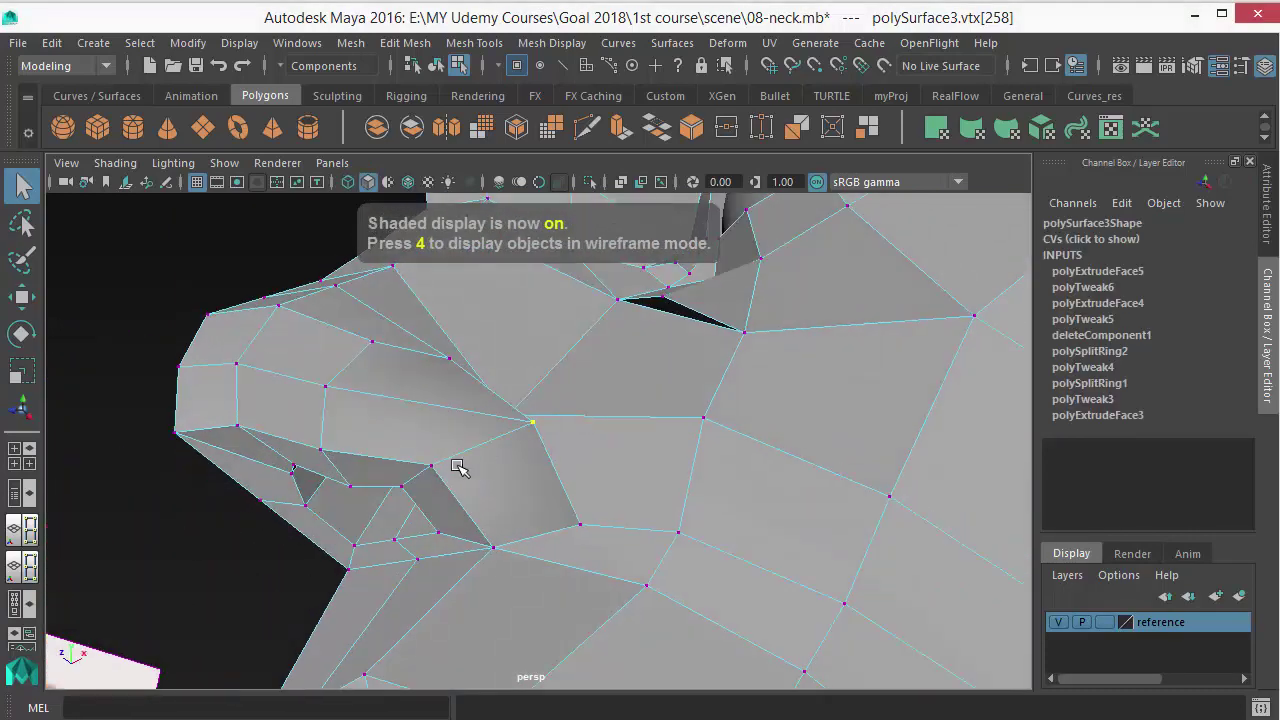
{"action": "key", "text": "space"}
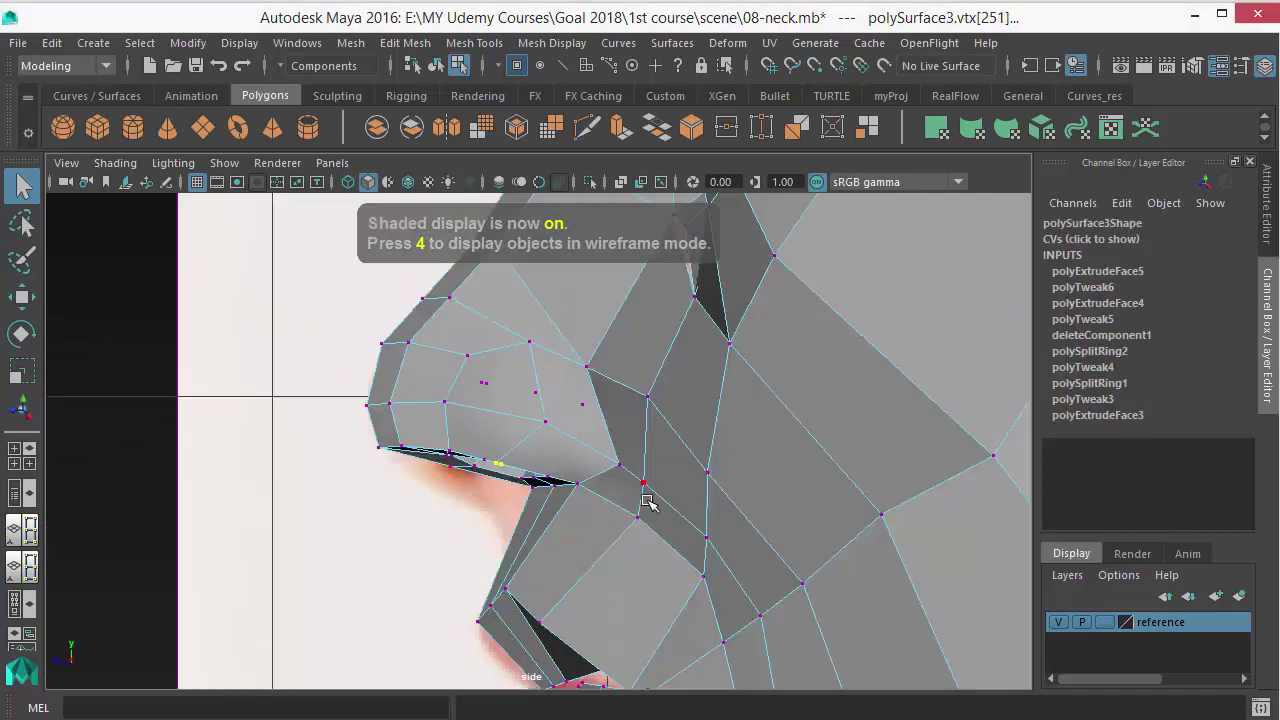
{"action": "key", "text": "4"}
{"action": "key", "text": "5"}
{"action": "key", "text": "w"}
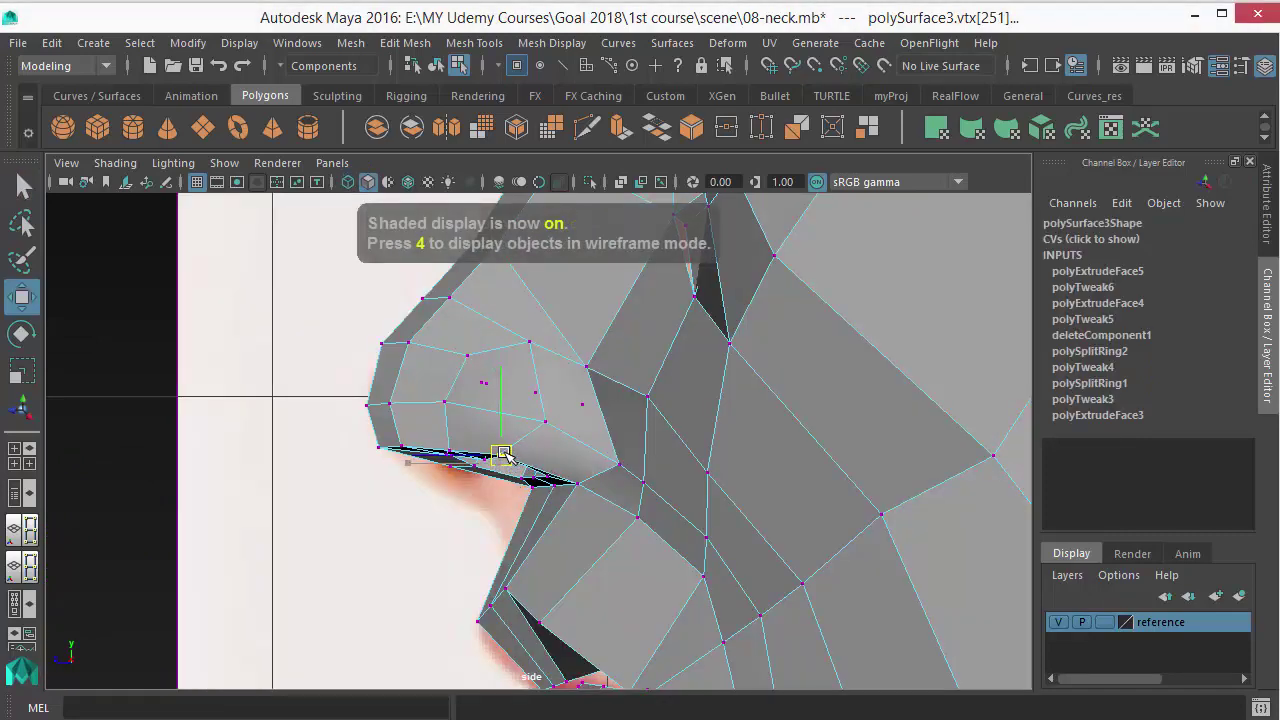
{"action": "key", "text": "4"}
{"action": "key", "text": "5"}
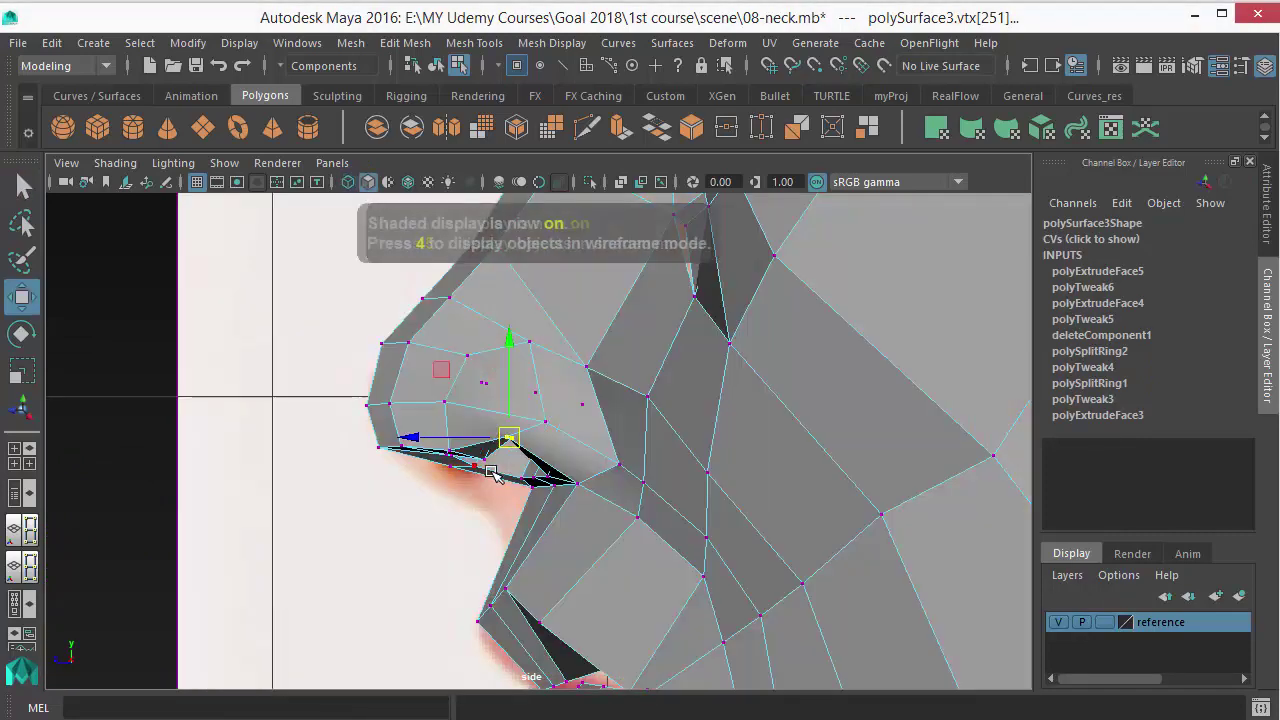
{"action": "key", "text": "space"}
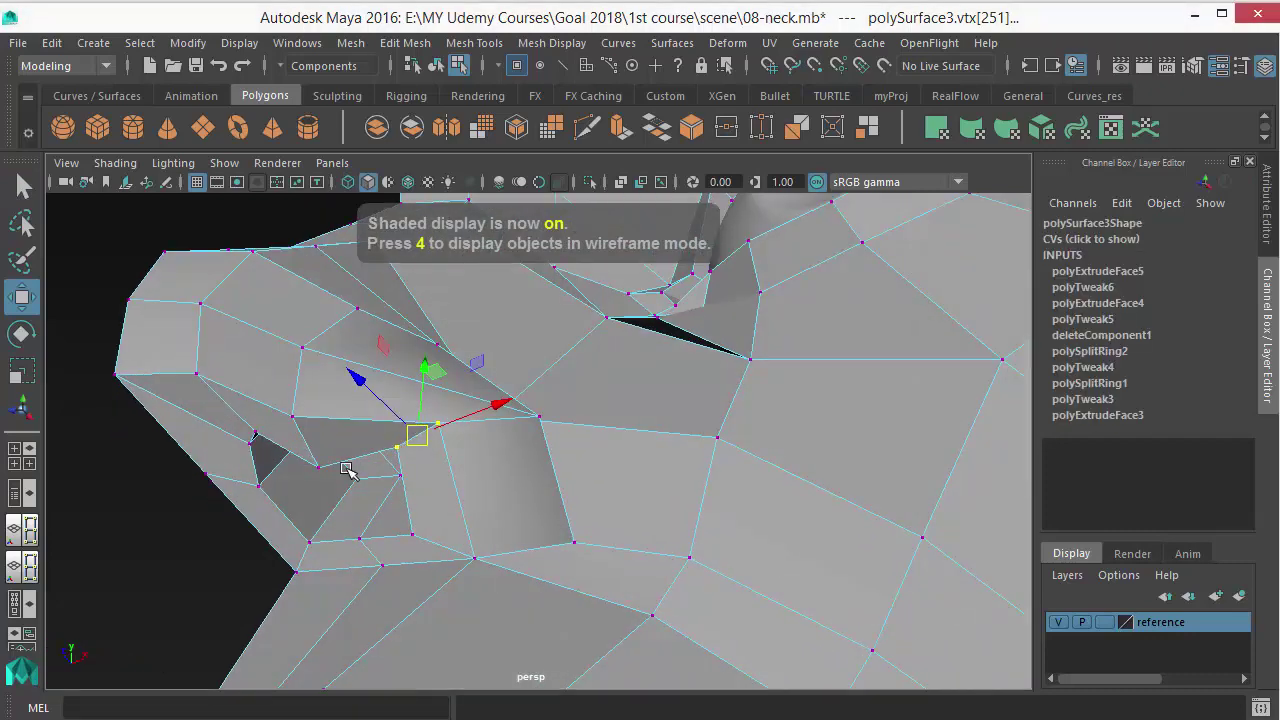
{"action": "left_click", "coordinate": [303, 421]}
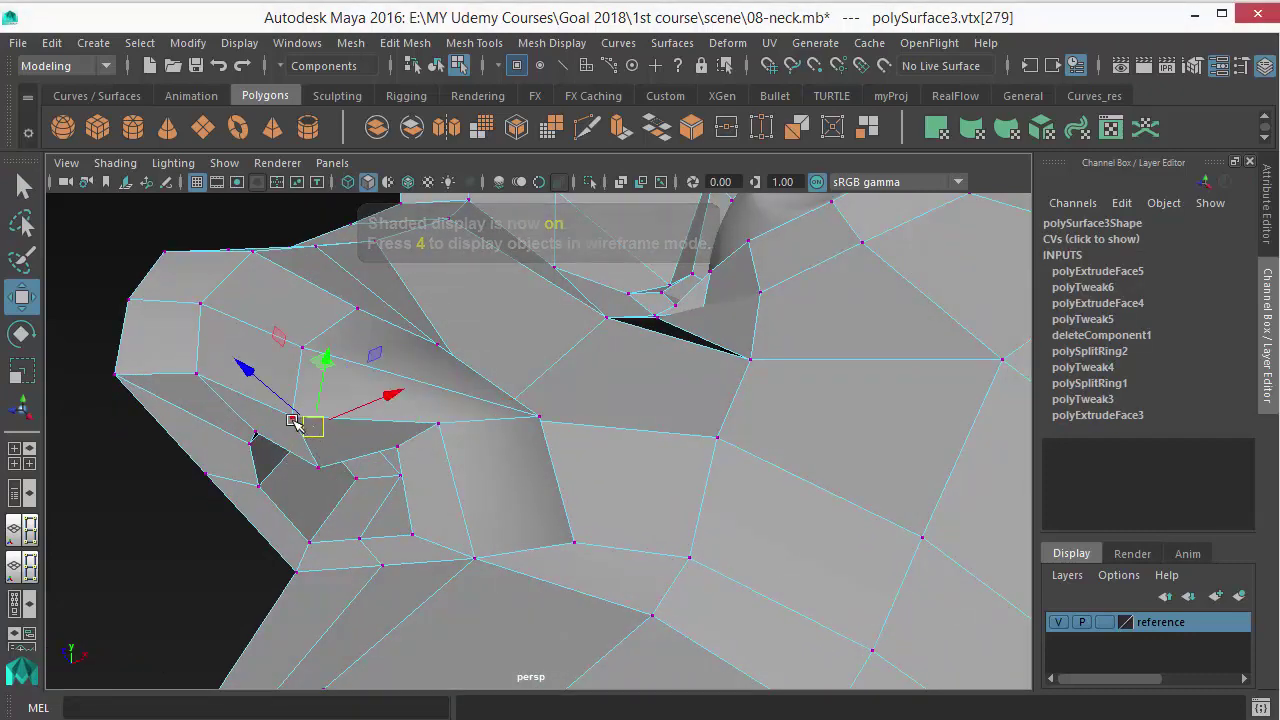
{"action": "left_click_drag", "start_coordinate": [609, 508], "coordinate": [475, 455], "text": "alt"}
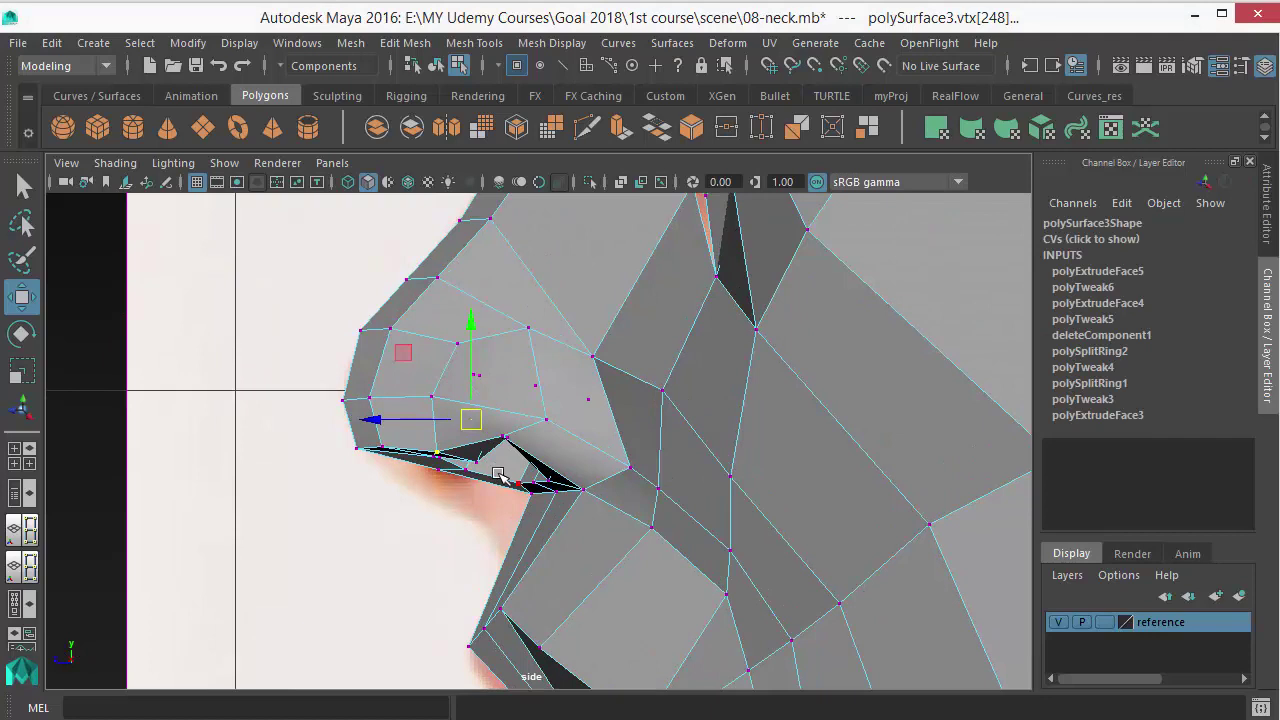
Raise the lower nose edge across the nostril wing to reshape the nostril
{"action": "right_click", "coordinate": [467, 172]}
{"action": "right_click_drag", "start_coordinate": [470, 289], "coordinate": [467, 117]}
{"action": "left_click", "coordinate": [426, 463]}
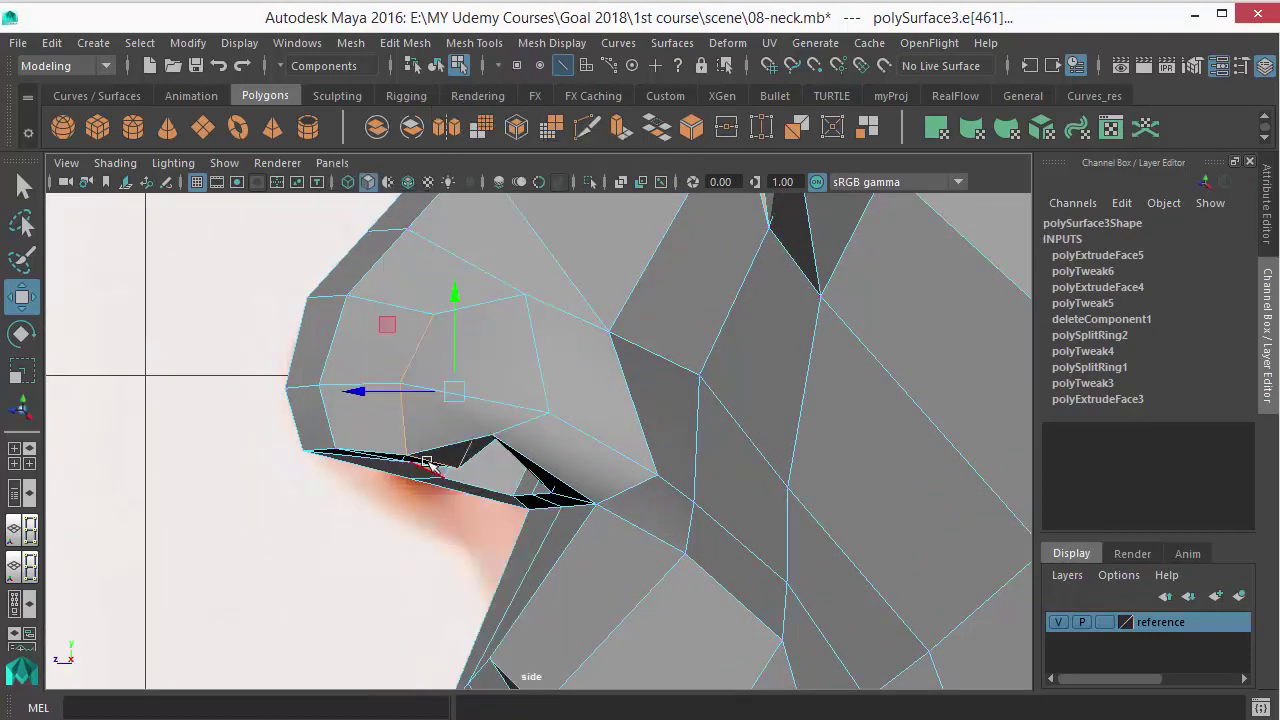
{"action": "left_click", "coordinate": [430, 390]}
{"action": "left_click_drag", "start_coordinate": [432, 366], "coordinate": [433, 360]}
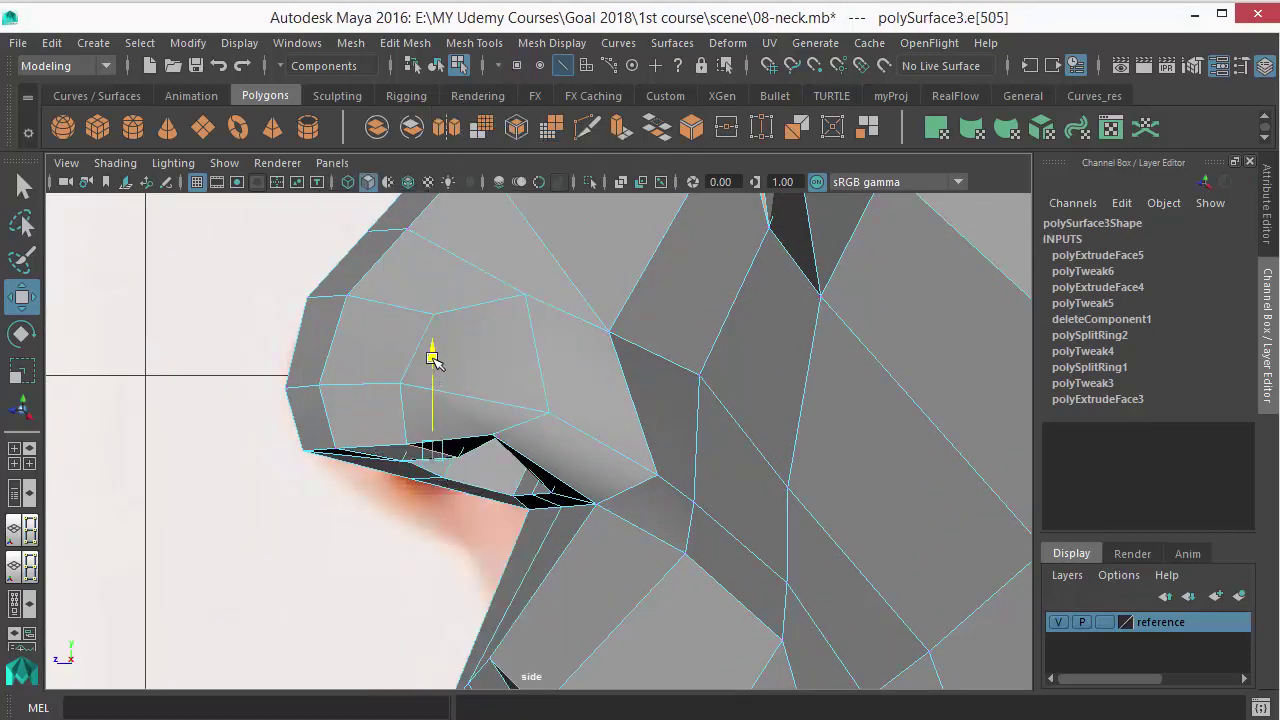
{"action": "key", "text": "q"}
Nudge the nostril-opening vertices, including its front corner, against the wireframe reference
{"action": "scroll", "coordinate": [486, 380], "scroll_direction": "up", "scroll_amount": 2}
{"action": "scroll", "coordinate": [523, 334], "scroll_direction": "up", "scroll_amount": 2}
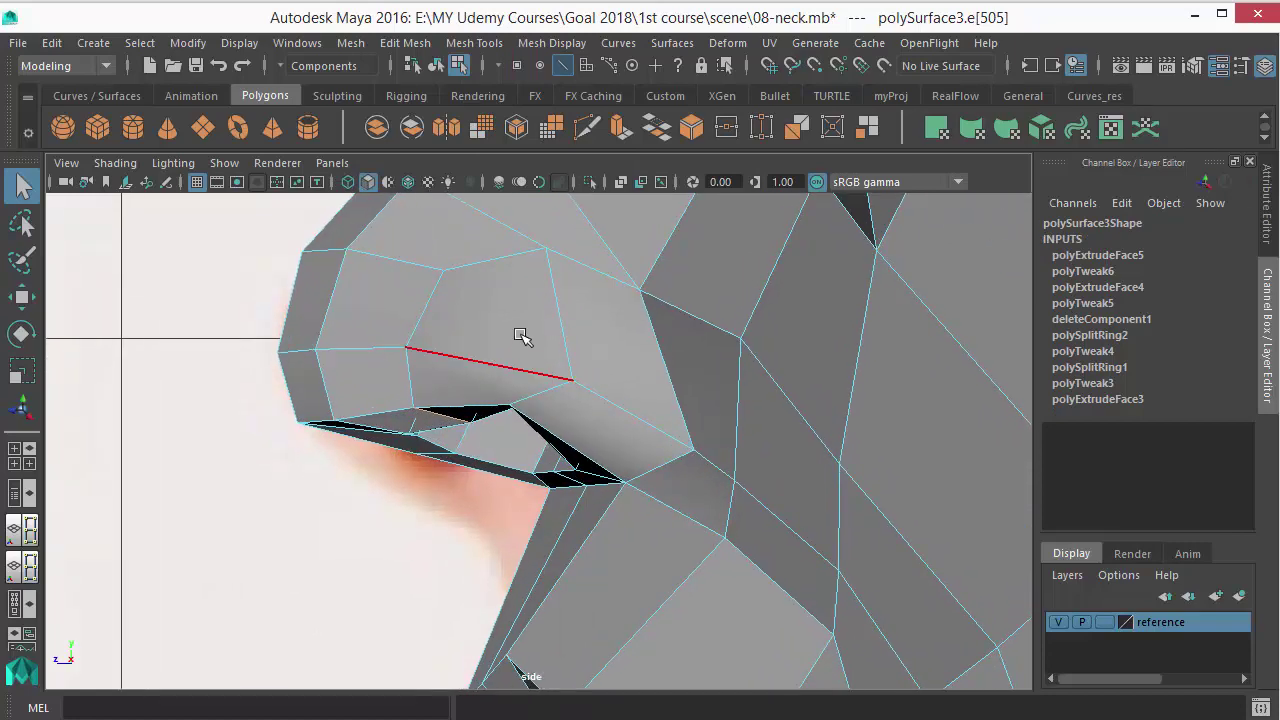
{"action": "right_click_drag", "start_coordinate": [520, 172], "coordinate": [392, 192]}
{"action": "key", "text": "4"}
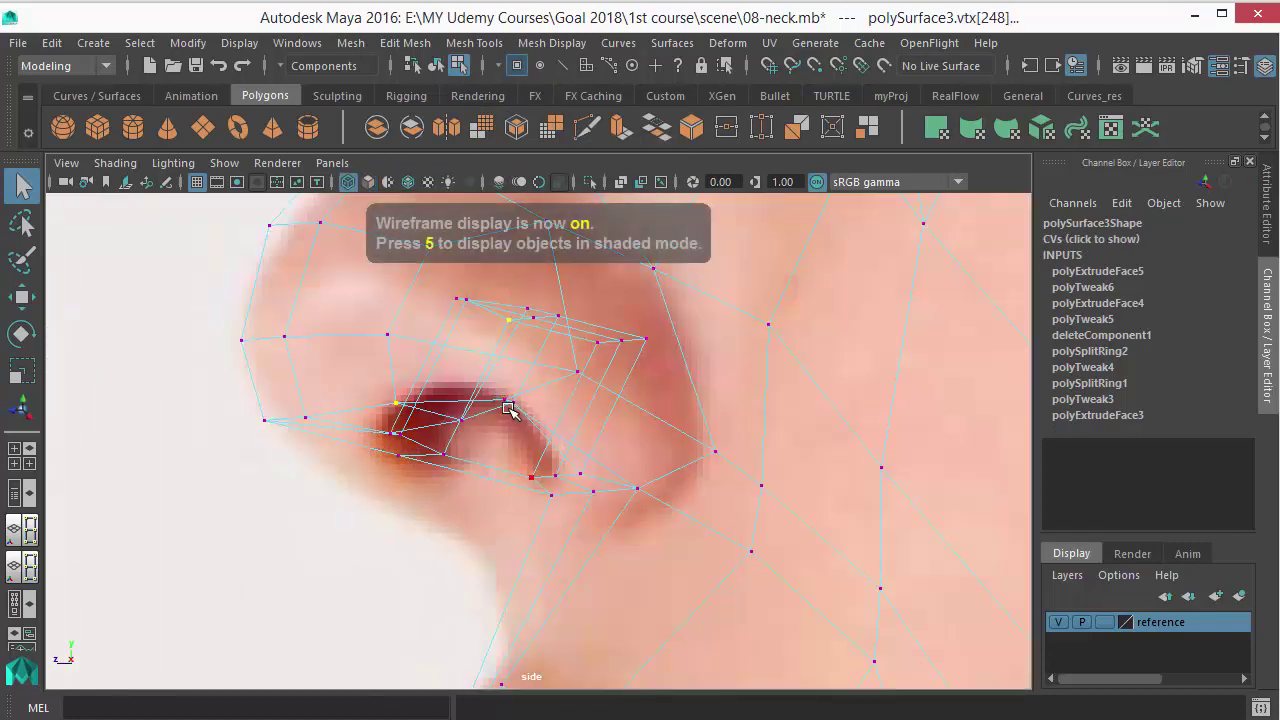
{"action": "key", "text": "5"}
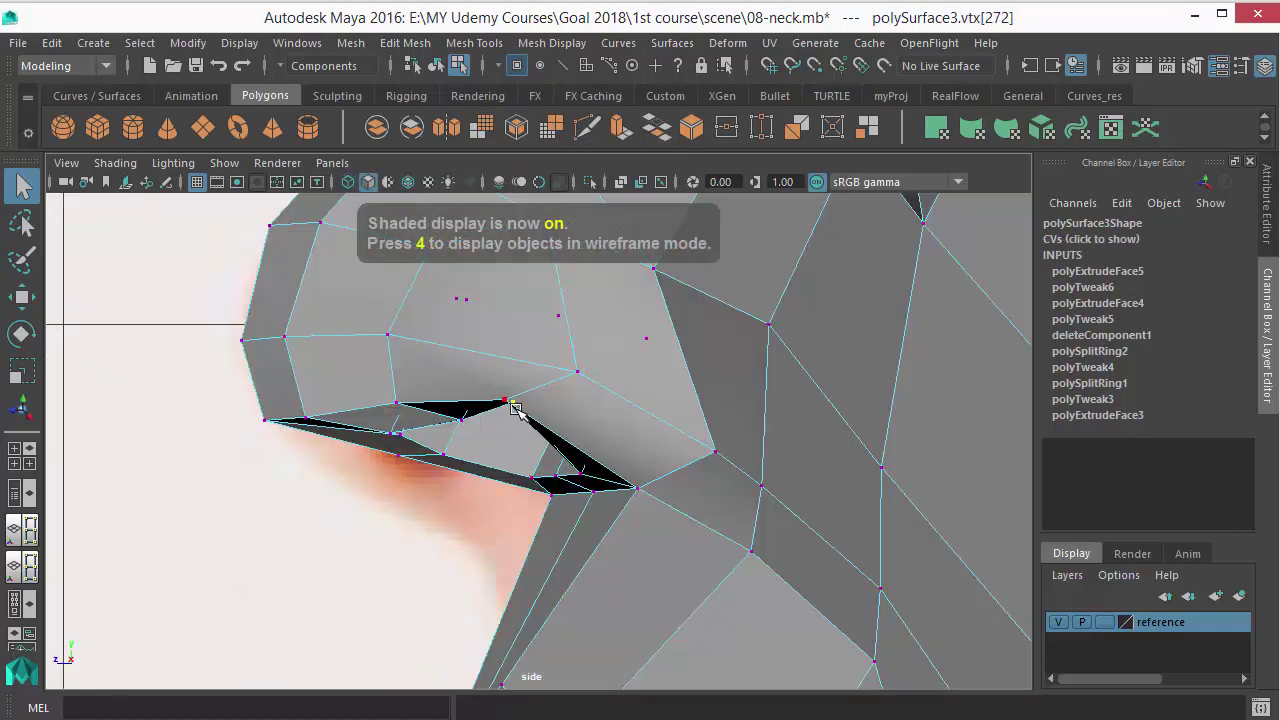
{"action": "left_click", "coordinate": [517, 413]}
{"action": "left_click", "coordinate": [512, 400]}
{"action": "key", "text": "w"}
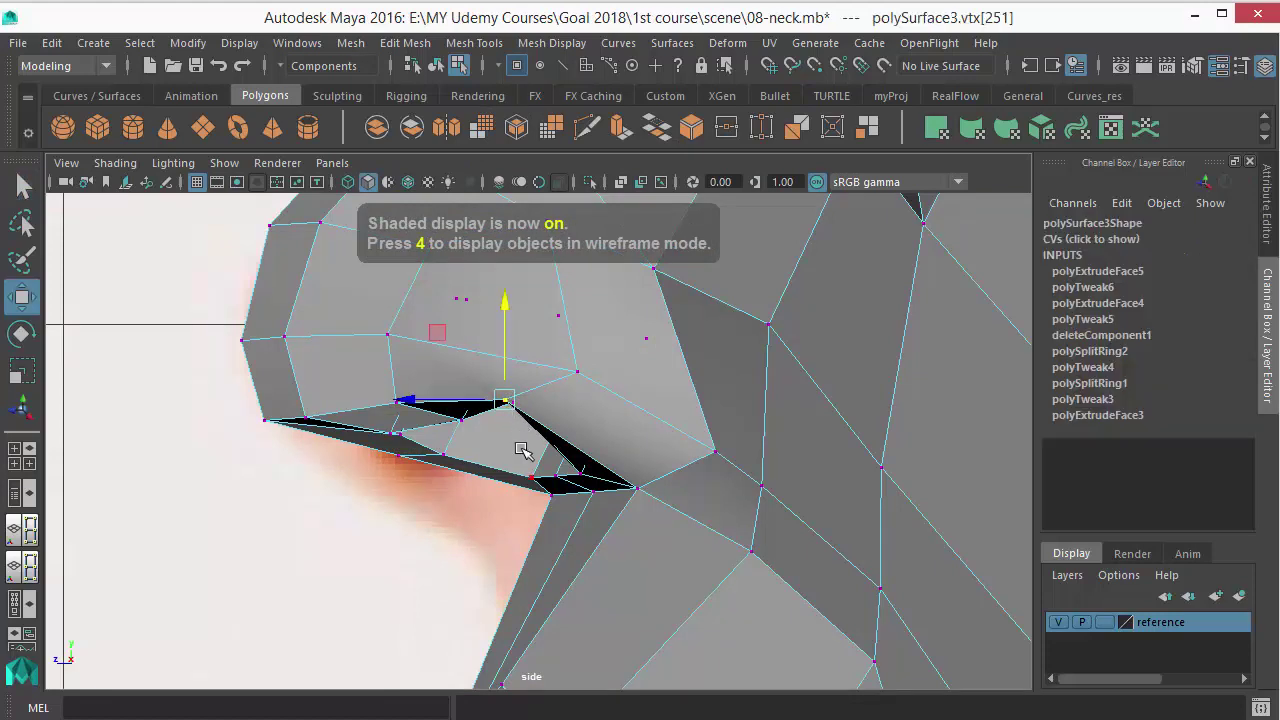
{"action": "key", "text": "q"}
{"action": "left_click", "coordinate": [462, 419]}
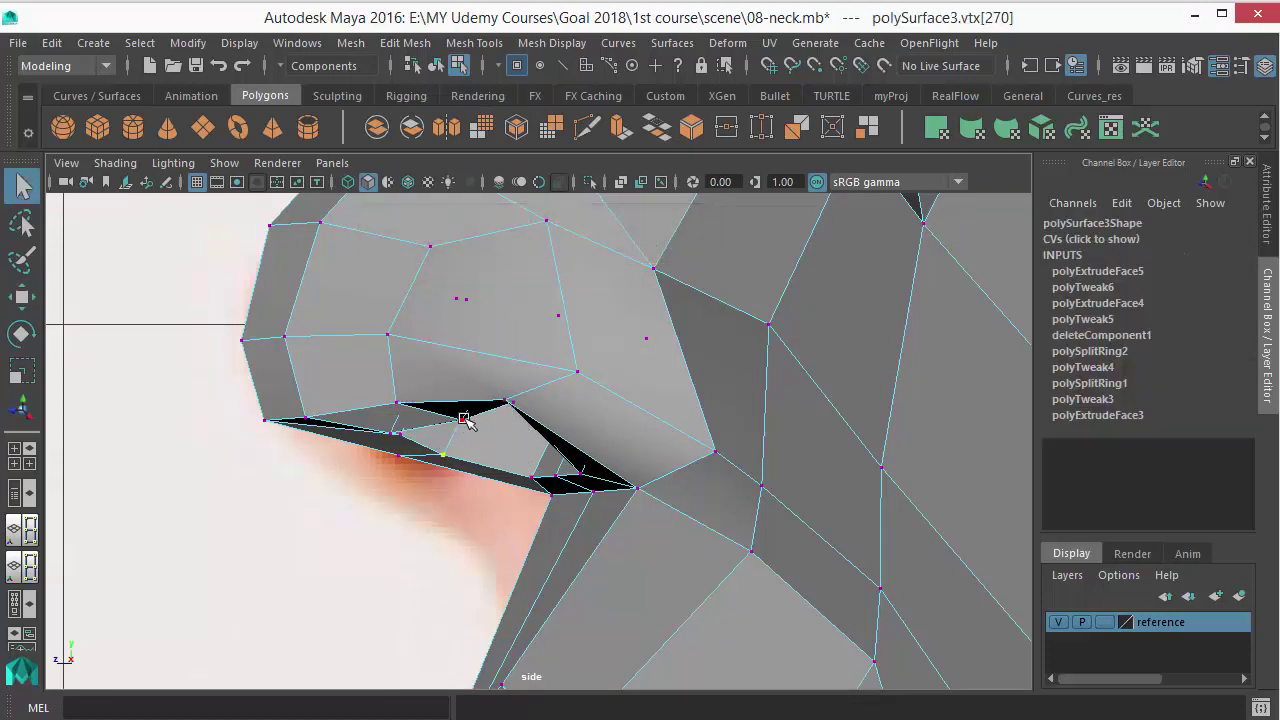
{"action": "key", "text": "w"}
{"action": "key", "text": "q"}
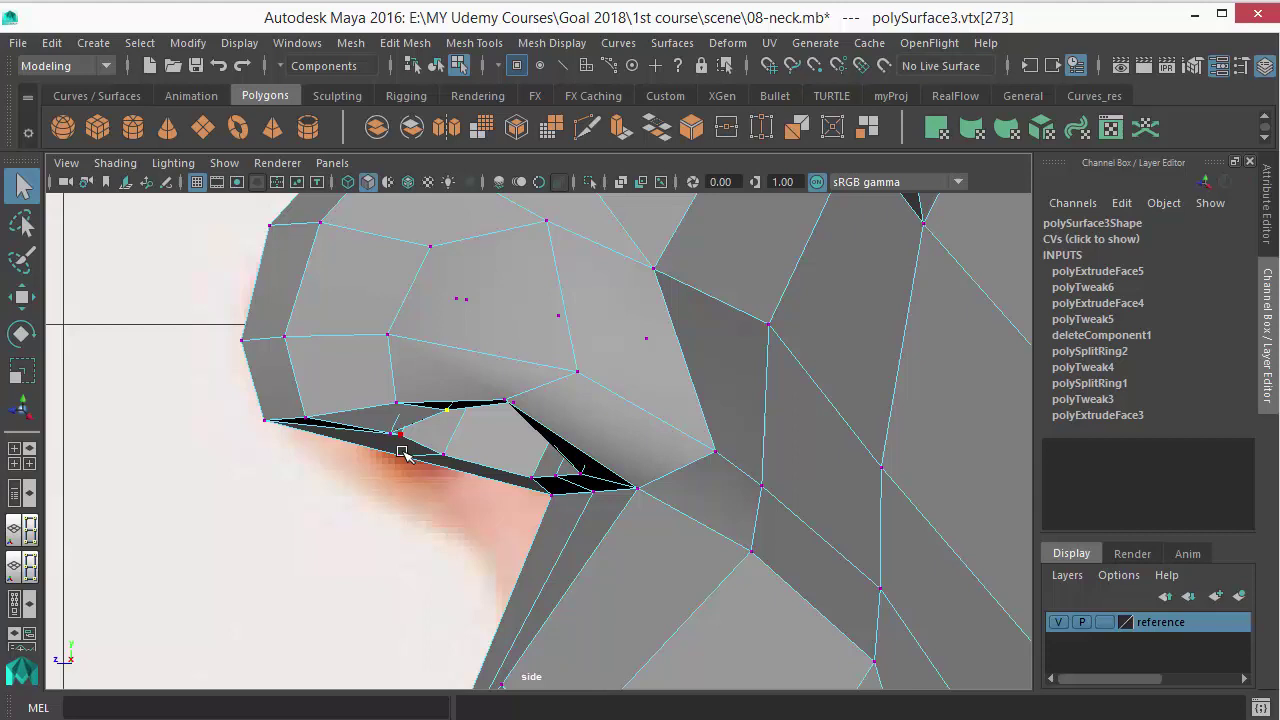
{"action": "left_click", "coordinate": [386, 431]}
{"action": "key", "text": "w"}
{"action": "left_click_drag", "start_coordinate": [391, 433], "coordinate": [398, 428]}
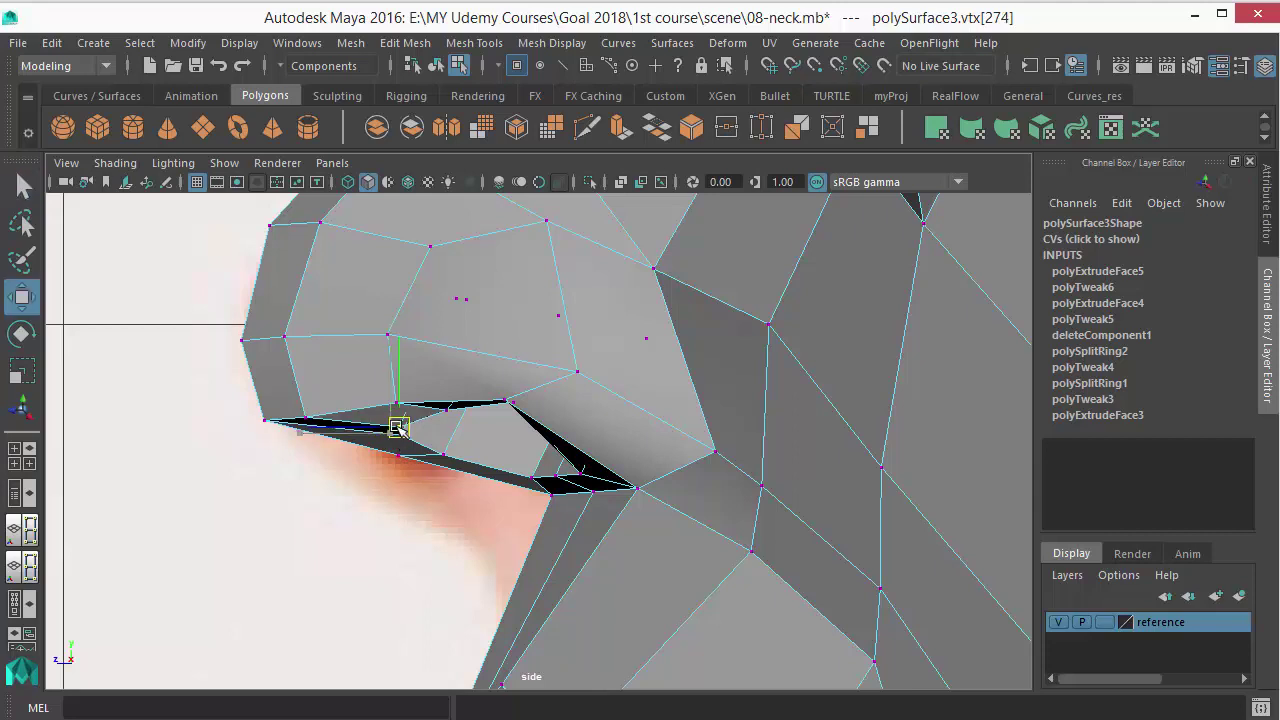
{"action": "key", "text": "q"}
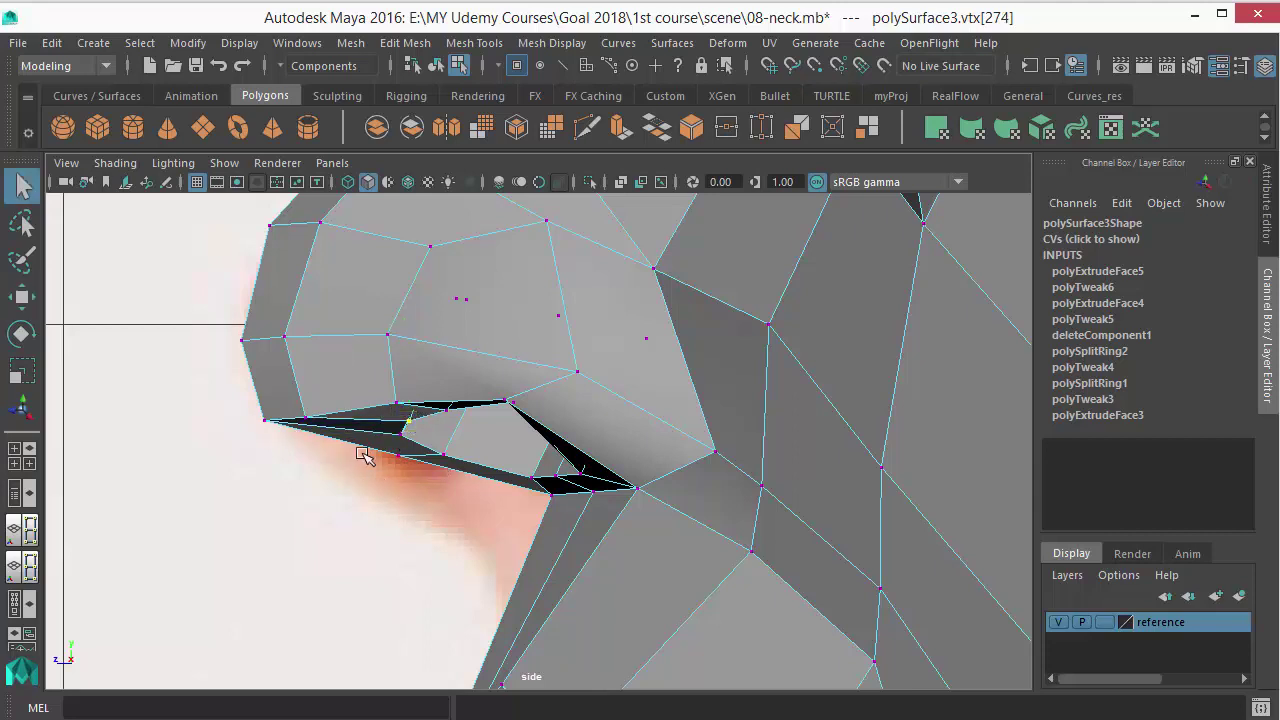
Pull the nostril's lower-edge and rim vertices down, previewing the smoothed mesh
{"action": "left_click", "coordinate": [433, 457]}
{"action": "key", "text": "w"}
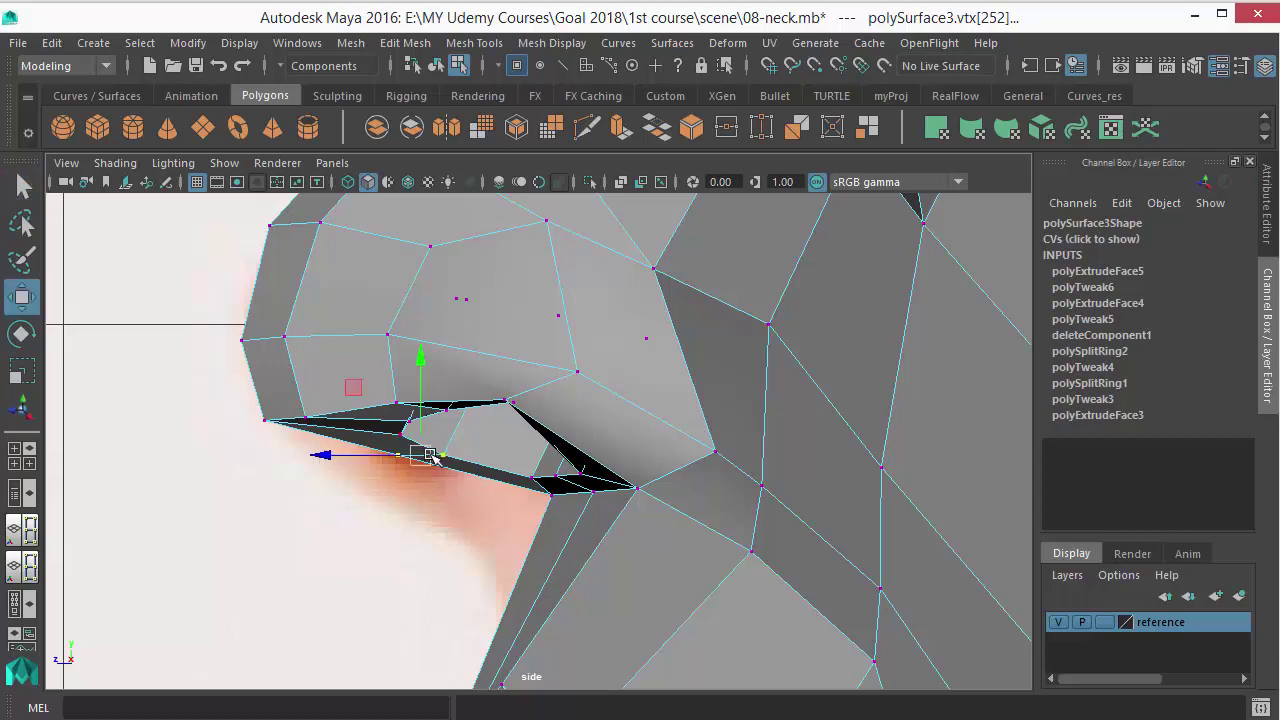
{"action": "key", "text": "4"}
{"action": "left_click_drag", "start_coordinate": [436, 460], "coordinate": [452, 473]}
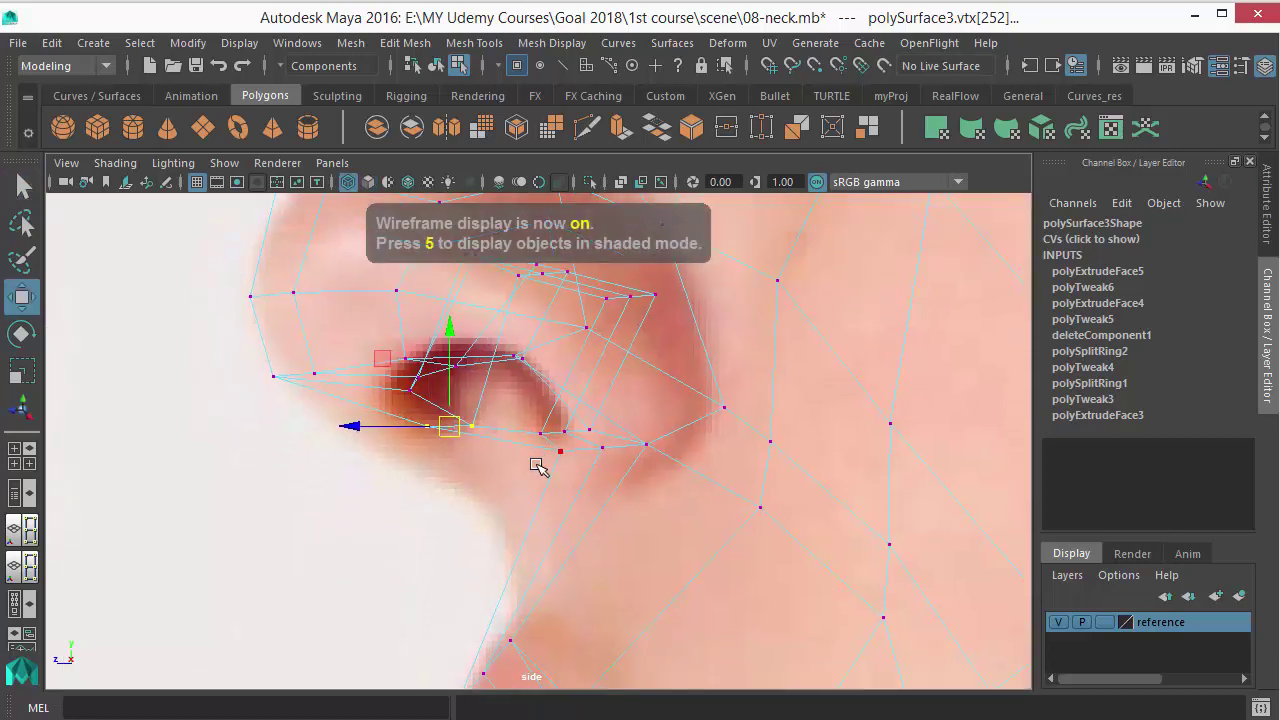
{"action": "middle_click_drag", "start_coordinate": [545, 523], "coordinate": [535, 470], "text": "alt"}
{"action": "left_click_drag", "start_coordinate": [452, 428], "coordinate": [442, 456]}
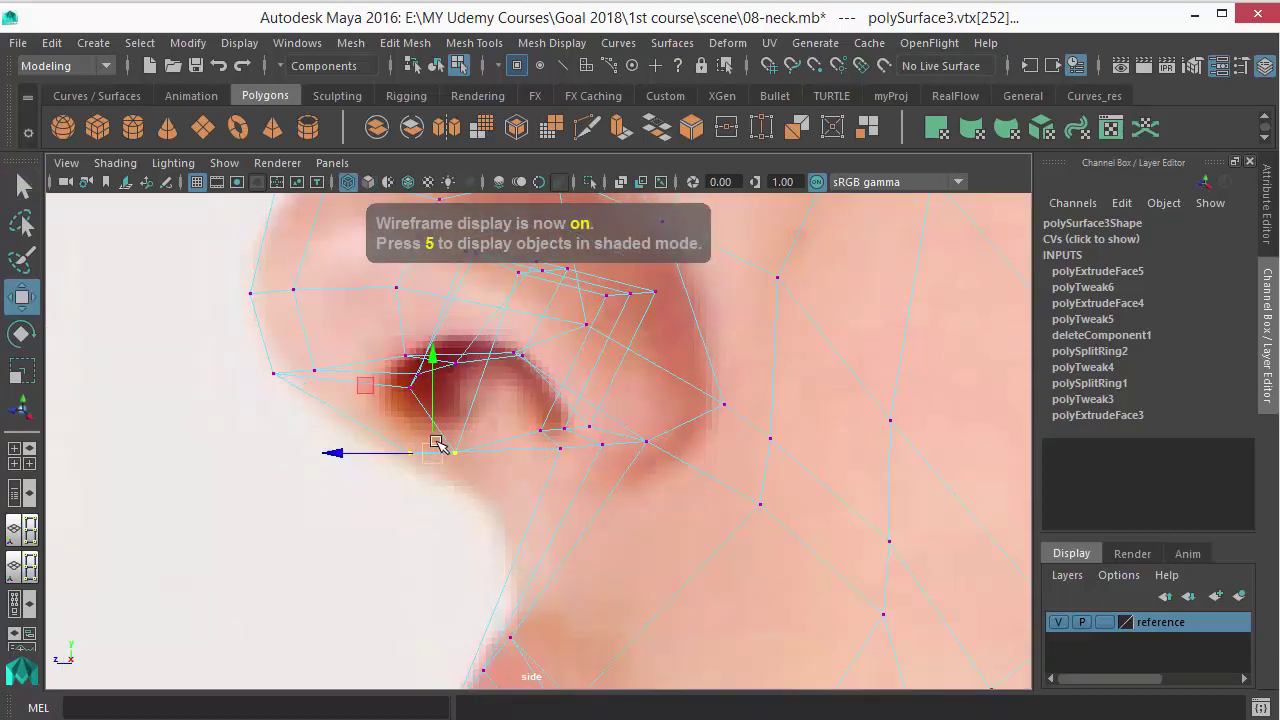
{"action": "left_click", "coordinate": [411, 386]}
{"action": "key", "text": "5"}
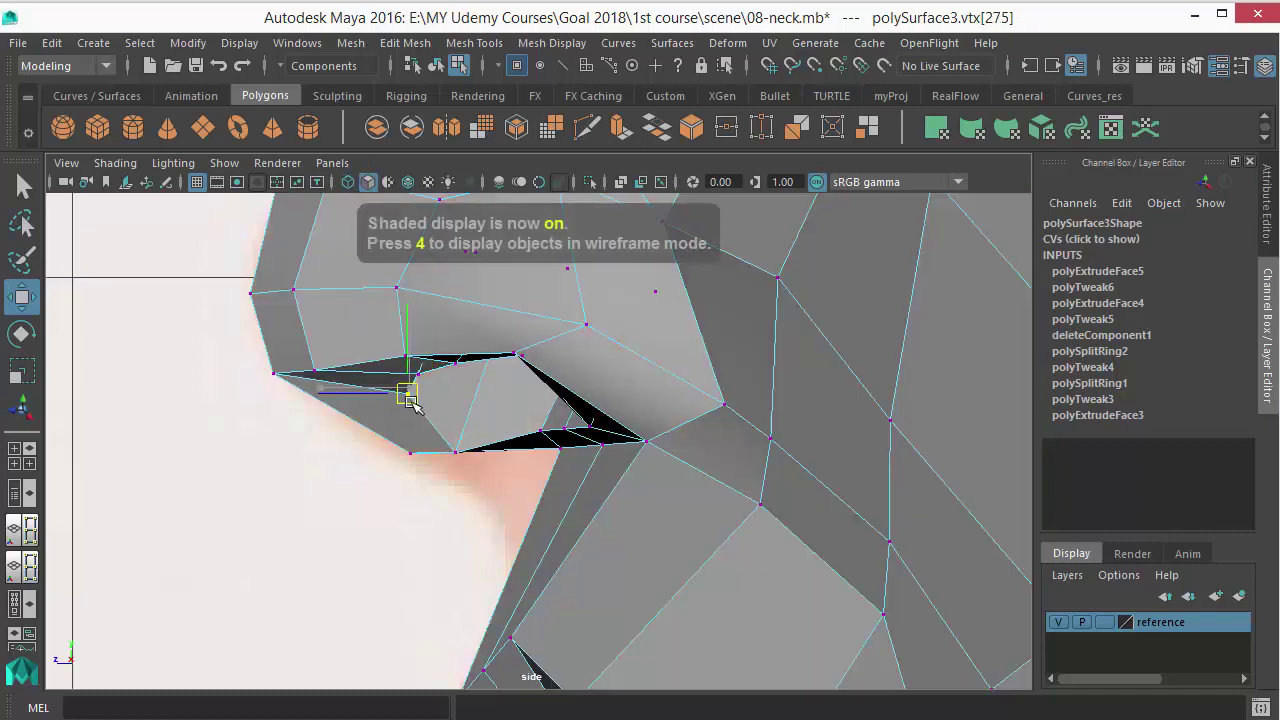
{"action": "left_click_drag", "start_coordinate": [408, 397], "coordinate": [410, 405]}
{"action": "key", "text": "3"}
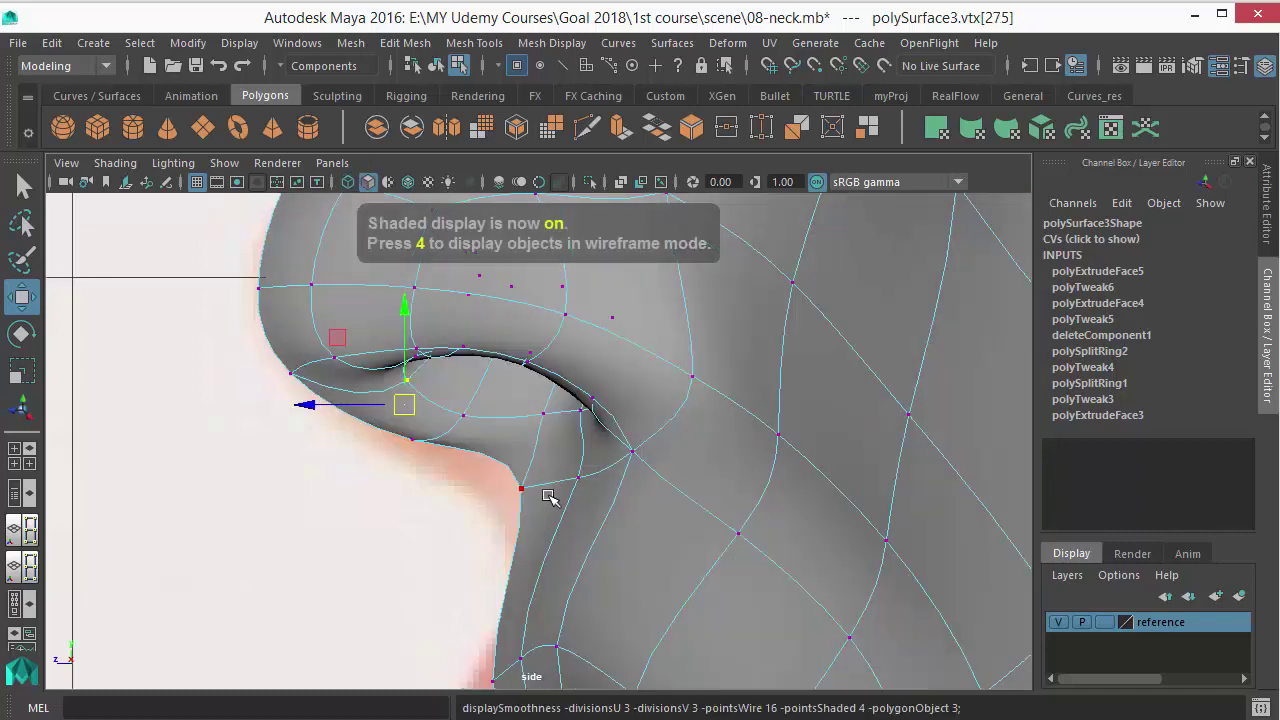
{"action": "key", "text": "1"}
Move the front, underside and base vertices of the nostril to match the reference
{"action": "left_click", "coordinate": [560, 447]}
{"action": "middle_click_drag", "start_coordinate": [560, 475], "coordinate": [528, 517]}
{"action": "left_click", "coordinate": [541, 431]}
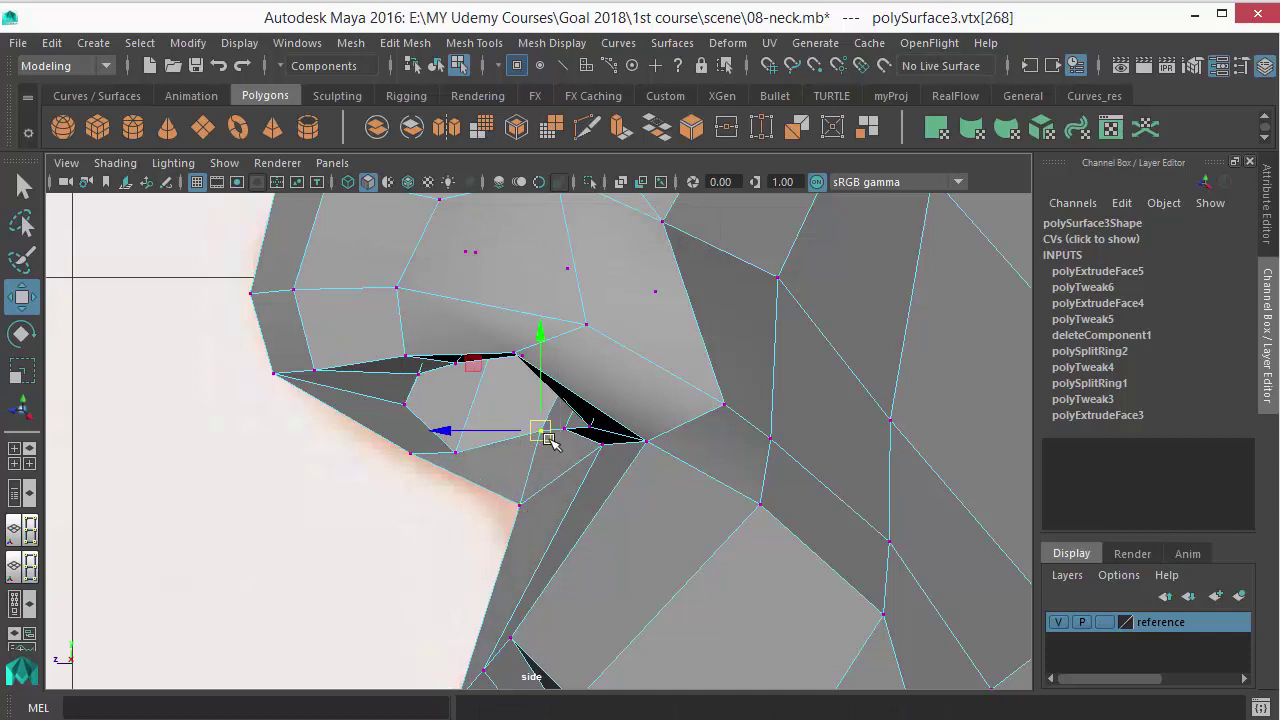
{"action": "key", "text": "4"}
{"action": "key", "text": "5"}
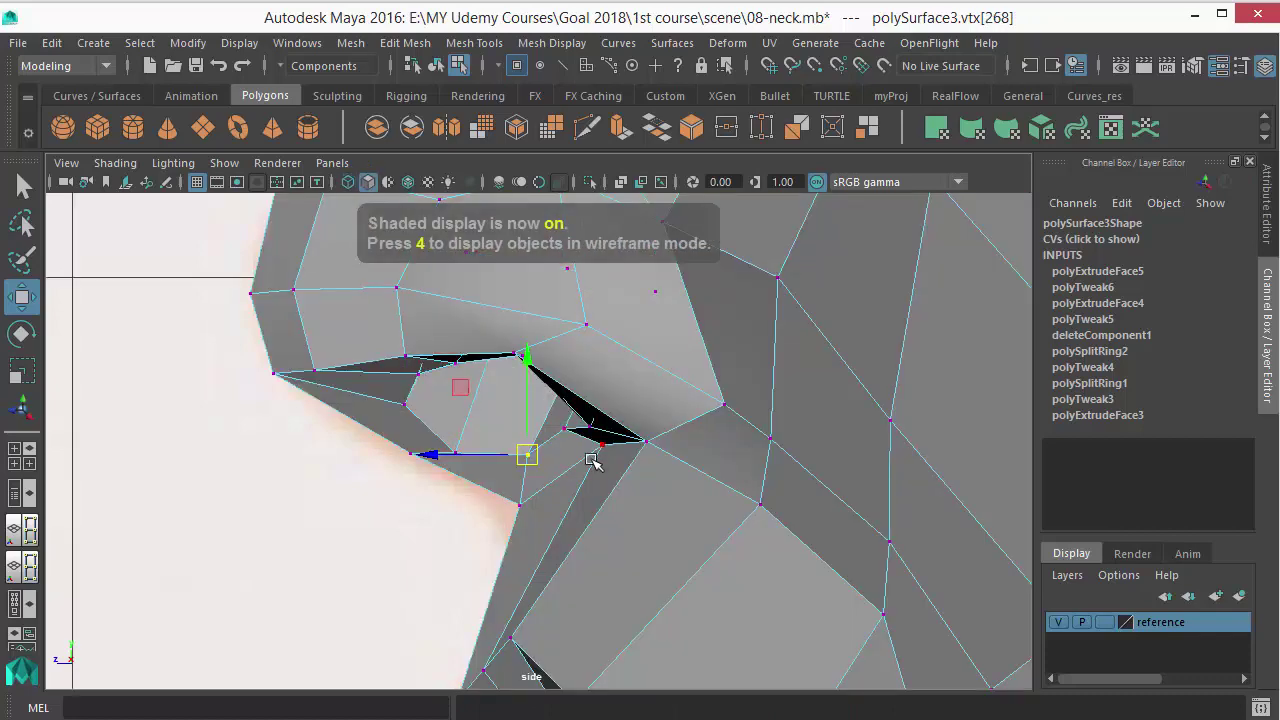
{"action": "left_click", "coordinate": [603, 441]}
{"action": "middle_click_drag", "start_coordinate": [603, 441], "coordinate": [588, 476]}
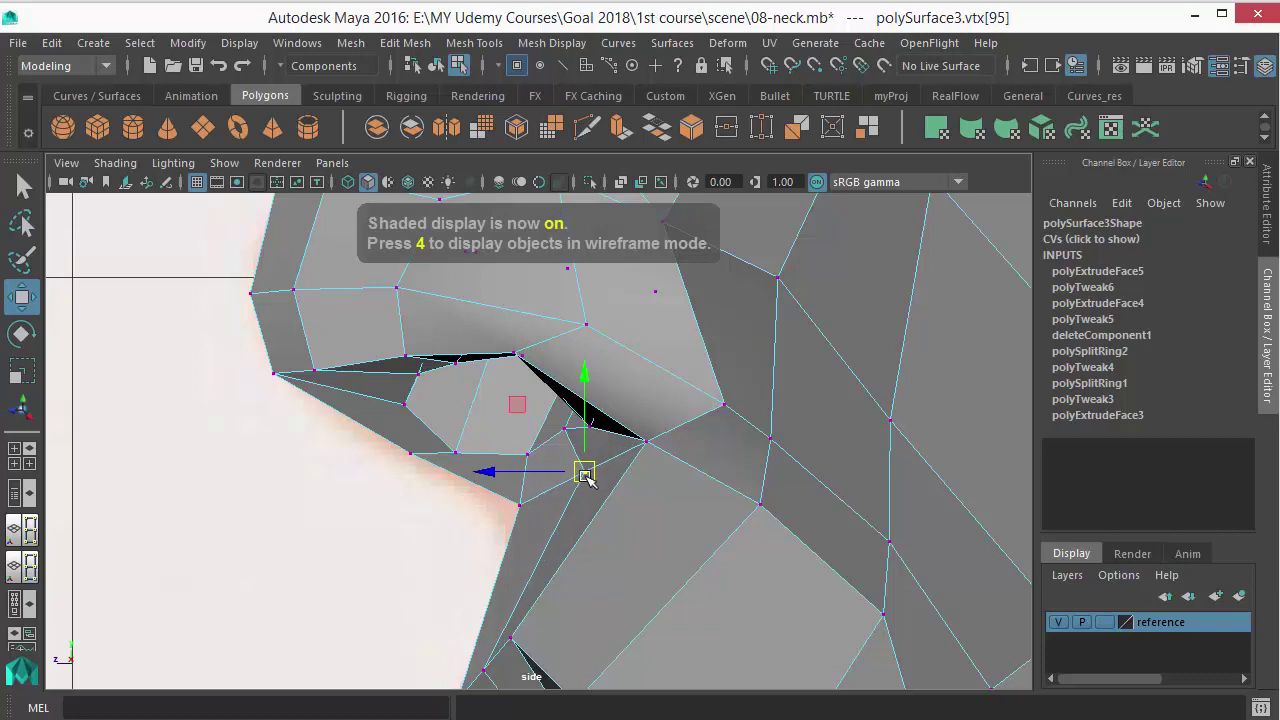
{"action": "left_click", "coordinate": [512, 505]}
{"action": "middle_click_drag", "start_coordinate": [520, 505], "coordinate": [533, 490]}
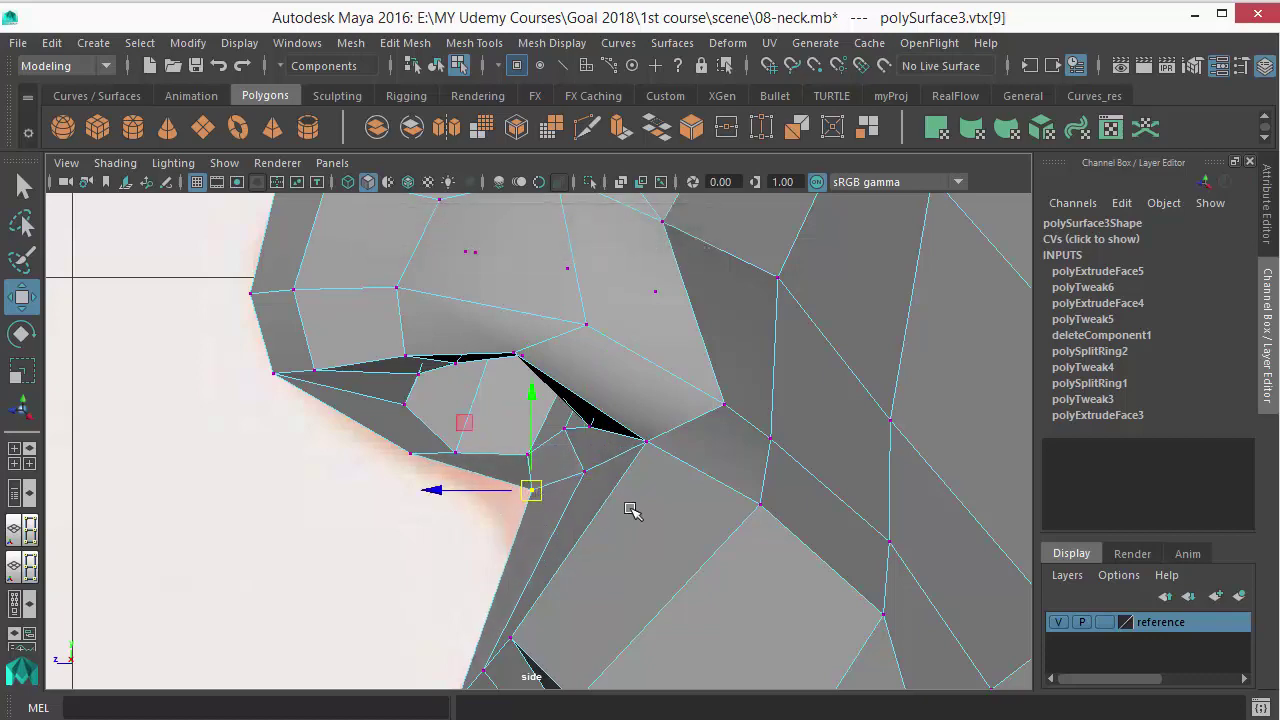
{"action": "mouse_move", "coordinate": [645, 352]}
{"action": "left_mouse_down", "text": "alt"}
{"action": "mouse_move", "coordinate": [434, 449]}
{"action": "mouse_move", "coordinate": [517, 517]}
{"action": "mouse_move", "coordinate": [409, 517]}
{"action": "mouse_move", "coordinate": [435, 503]}
{"action": "left_mouse_up", "text": "alt"}
{"action": "key", "text": "q"}
{"action": "left_click_drag", "start_coordinate": [374, 420], "coordinate": [343, 477]}
{"action": "key", "text": "space"}
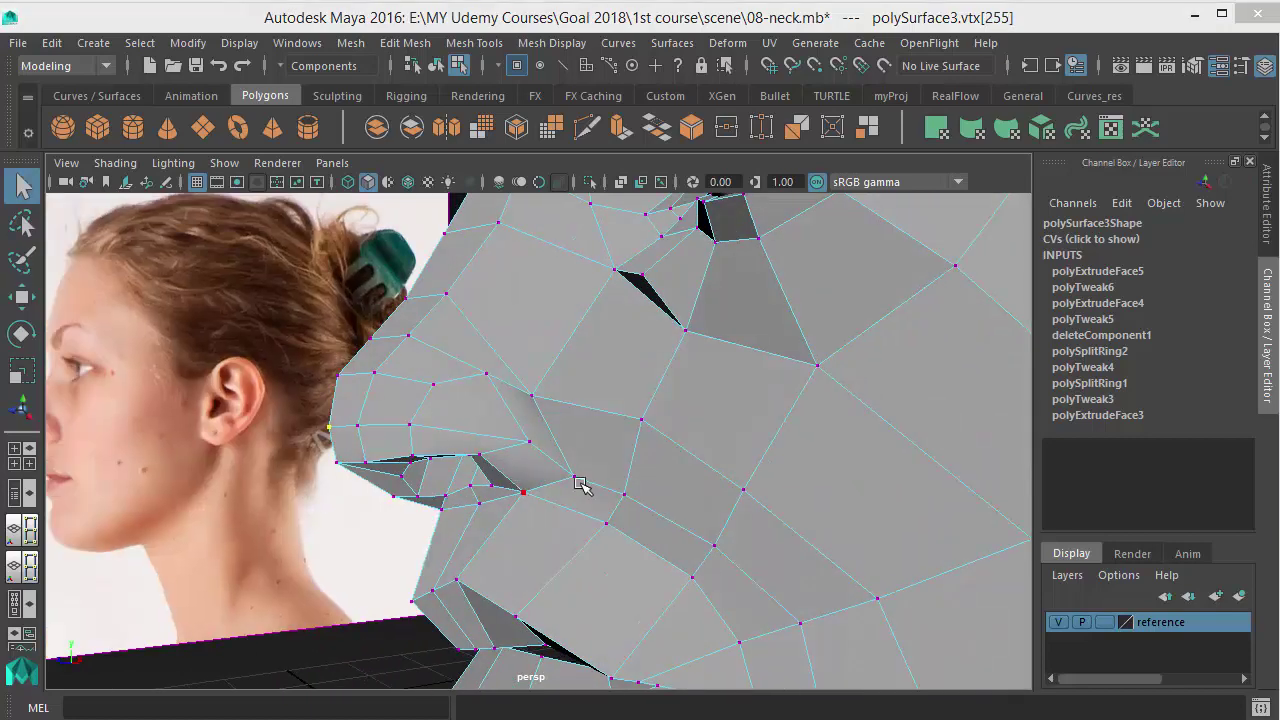
{"action": "scroll", "coordinate": [595, 517], "scroll_direction": "up", "scroll_amount": 3}
{"action": "key", "text": "space"}
{"action": "left_click_drag", "start_coordinate": [595, 517], "coordinate": [590, 580]}
{"action": "key", "text": "w"}
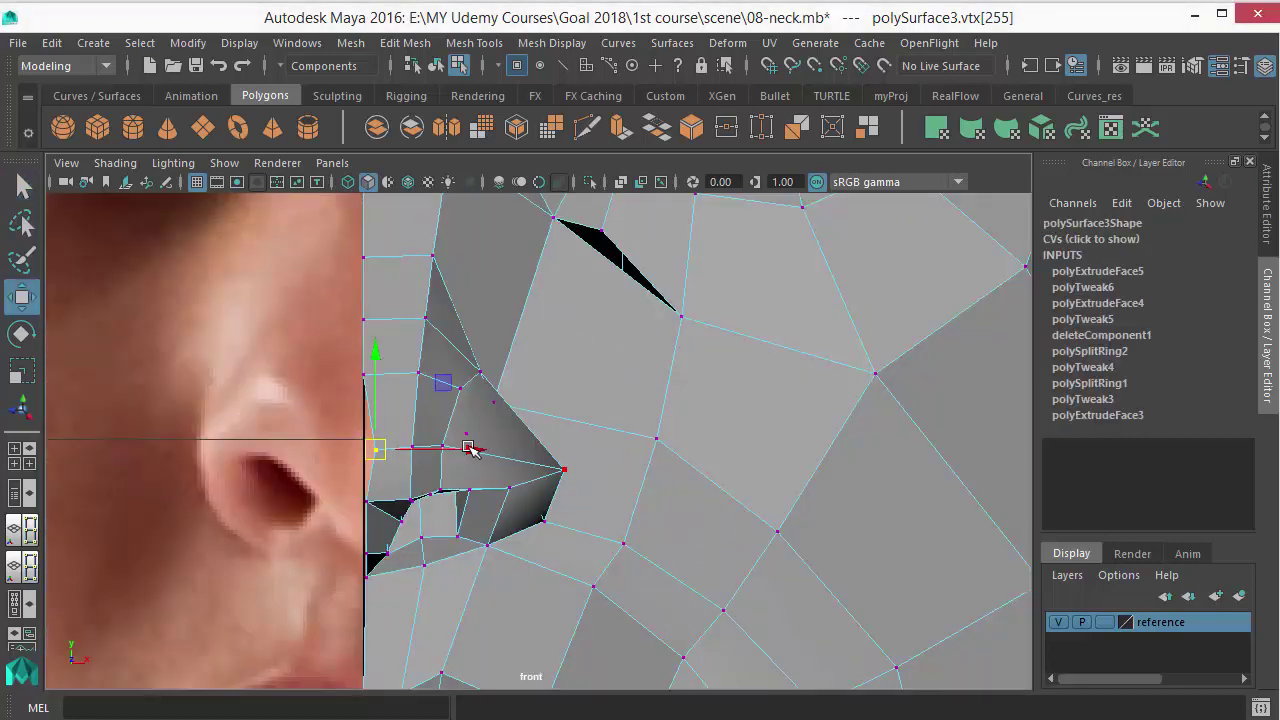
{"action": "key", "text": "q"}
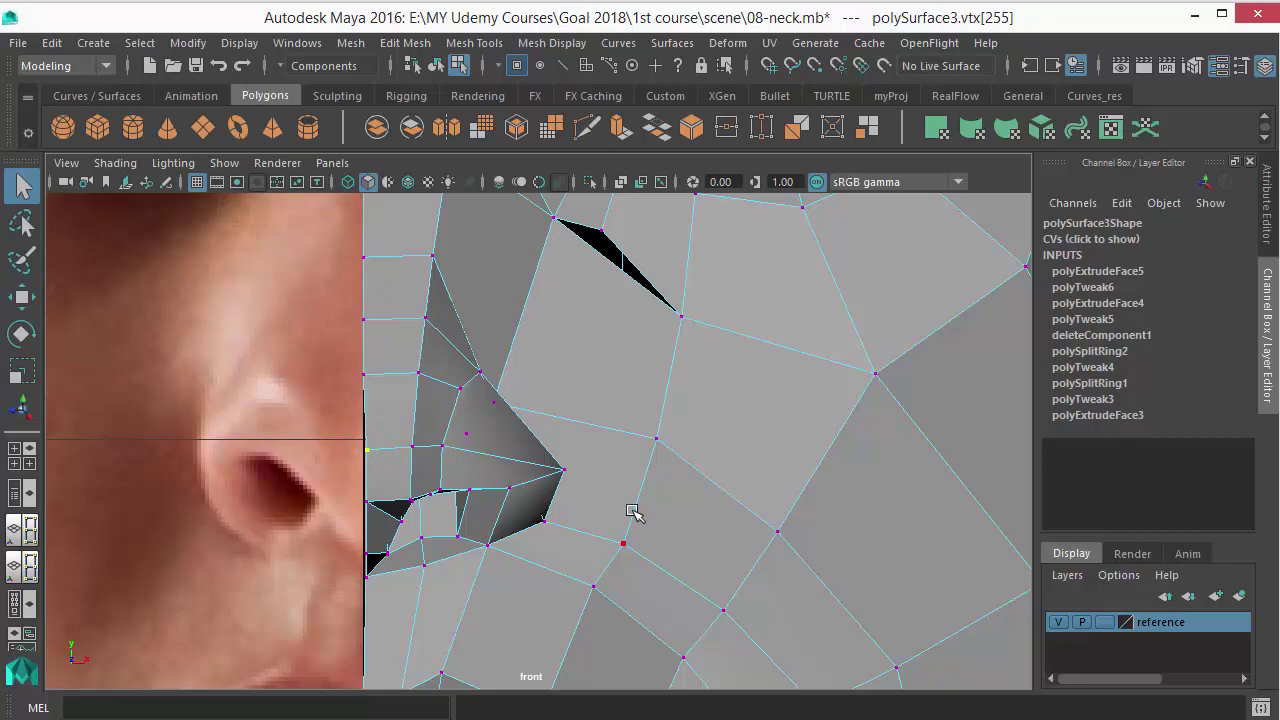
{"action": "key", "text": "space"}
{"action": "left_click", "coordinate": [629, 514]}
{"action": "scroll", "coordinate": [695, 459], "scroll_direction": "up", "scroll_amount": 3}
{"action": "left_click_drag", "start_coordinate": [695, 459], "coordinate": [500, 172], "text": "alt"}
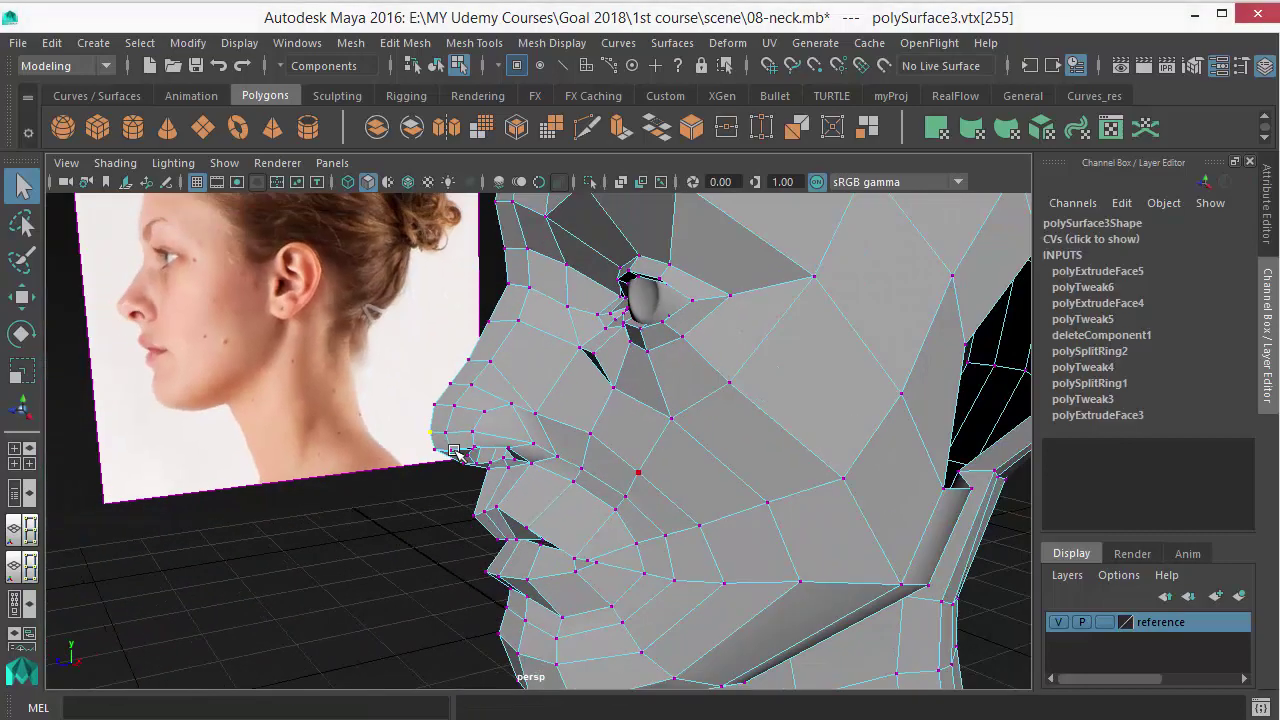
{"action": "right_click_drag", "start_coordinate": [500, 172], "coordinate": [585, 170]}
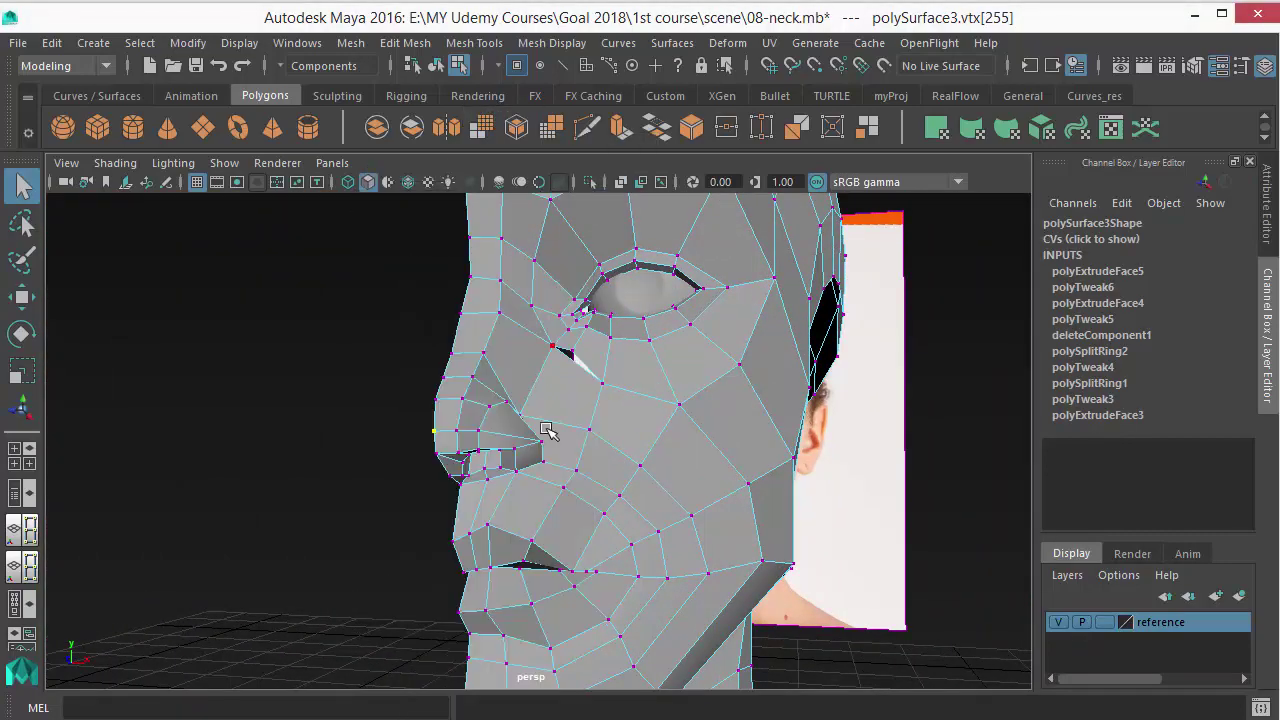
{"action": "left_click", "coordinate": [549, 343]}
{"action": "mouse_move", "coordinate": [549, 343]}
{"action": "left_mouse_down", "text": "alt"}
{"action": "mouse_move", "coordinate": [420, 457]}
{"action": "mouse_move", "coordinate": [612, 467]}
{"action": "left_mouse_up", "text": "alt"}
Insert an edge loop running down the cheek beside the nose
{"action": "right_click_drag", "start_coordinate": [513, 190], "coordinate": [600, 143]}
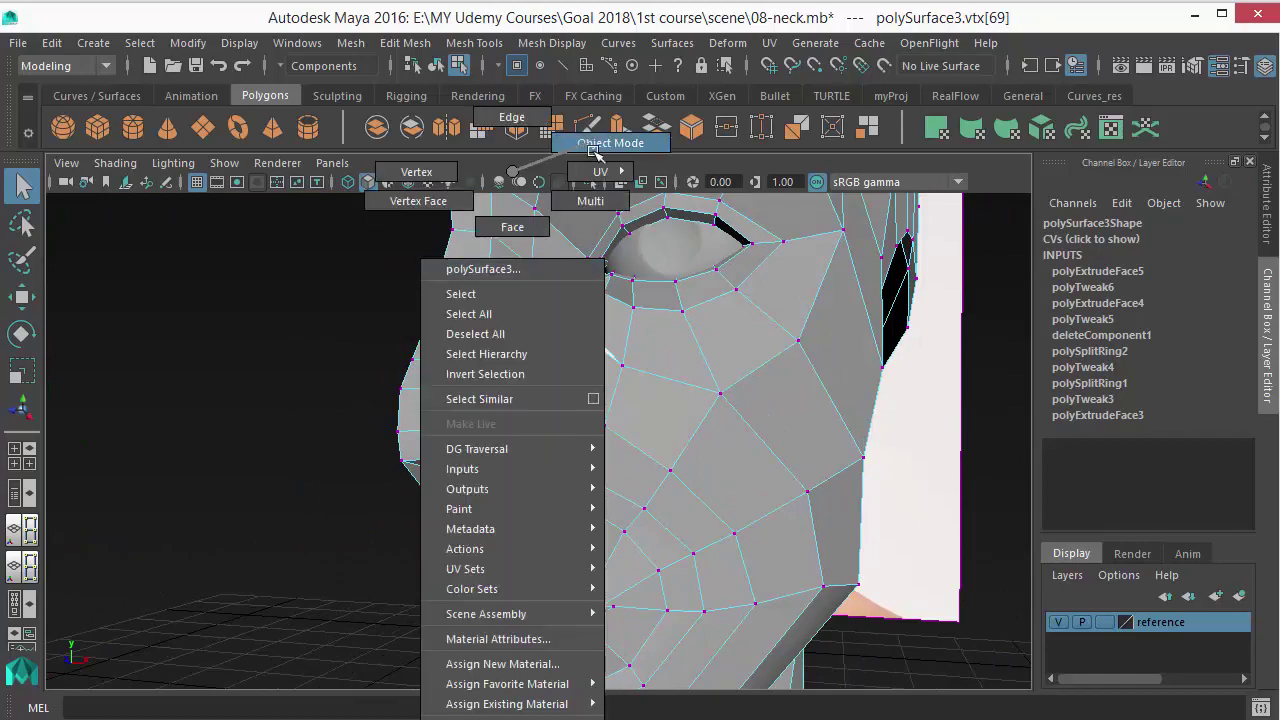
{"action": "left_click", "coordinate": [623, 451]}
{"action": "mouse_move", "coordinate": [600, 478]}
{"action": "left_mouse_down", "text": "alt"}
{"action": "mouse_move", "coordinate": [523, 483]}
{"action": "mouse_move", "coordinate": [606, 449]}
{"action": "mouse_move", "coordinate": [612, 539]}
{"action": "mouse_move", "coordinate": [666, 508]}
{"action": "mouse_move", "coordinate": [596, 338]}
{"action": "left_mouse_up", "text": "alt"}
{"action": "scroll", "coordinate": [589, 457], "scroll_direction": "up", "scroll_amount": 3}
{"action": "right_click_drag", "start_coordinate": [563, 282], "coordinate": [443, 334], "text": "shift"}
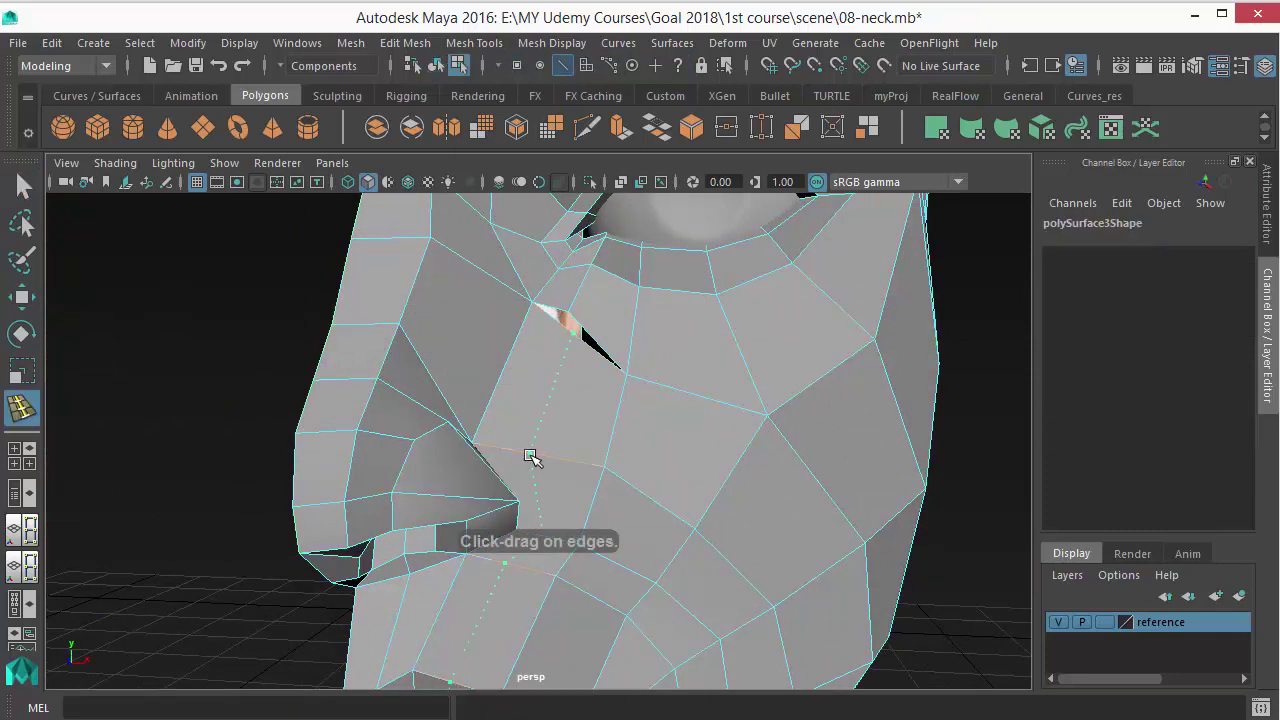
{"action": "left_click", "coordinate": [565, 466]}
{"action": "mouse_move", "coordinate": [565, 466]}
{"action": "left_mouse_down", "text": "alt"}
{"action": "mouse_move", "coordinate": [541, 453]}
{"action": "mouse_move", "coordinate": [548, 409]}
{"action": "mouse_move", "coordinate": [500, 486]}
{"action": "mouse_move", "coordinate": [503, 529]}
{"action": "mouse_move", "coordinate": [671, 537]}
{"action": "mouse_move", "coordinate": [594, 386]}
{"action": "left_mouse_up", "text": "alt"}
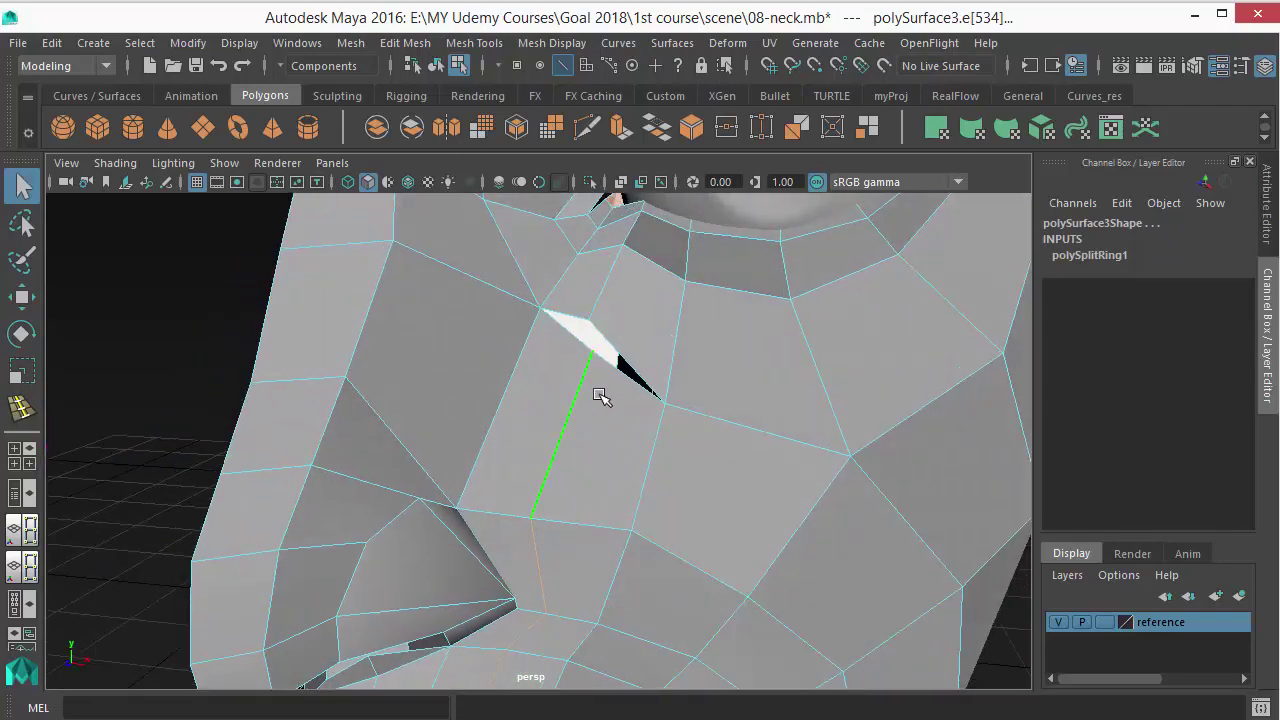
Merge the loop's loose end vertex into its neighbouring vertex
{"action": "right_click_drag", "start_coordinate": [548, 175], "coordinate": [420, 185]}
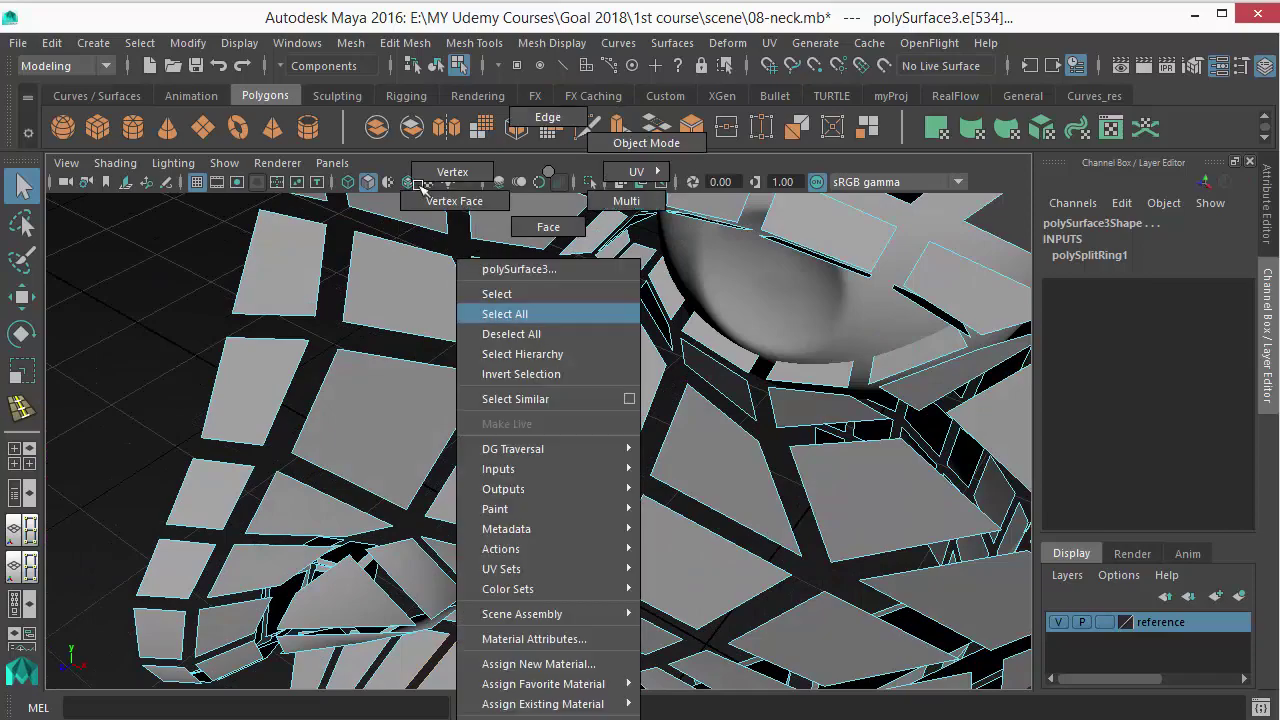
{"action": "left_click", "coordinate": [420, 185]}
{"action": "mouse_move", "coordinate": [617, 461]}
{"action": "left_mouse_down"}
{"action": "mouse_move", "coordinate": [591, 366]}
{"action": "mouse_move", "coordinate": [563, 409]}
{"action": "mouse_move", "coordinate": [677, 411]}
{"action": "mouse_move", "coordinate": [600, 445]}
{"action": "mouse_move", "coordinate": [700, 491]}
{"action": "mouse_move", "coordinate": [677, 445]}
{"action": "mouse_move", "coordinate": [757, 437]}
{"action": "mouse_move", "coordinate": [571, 486]}
{"action": "mouse_move", "coordinate": [634, 363]}
{"action": "mouse_move", "coordinate": [605, 415]}
{"action": "mouse_move", "coordinate": [586, 397]}
{"action": "mouse_move", "coordinate": [672, 342]}
{"action": "left_mouse_up"}
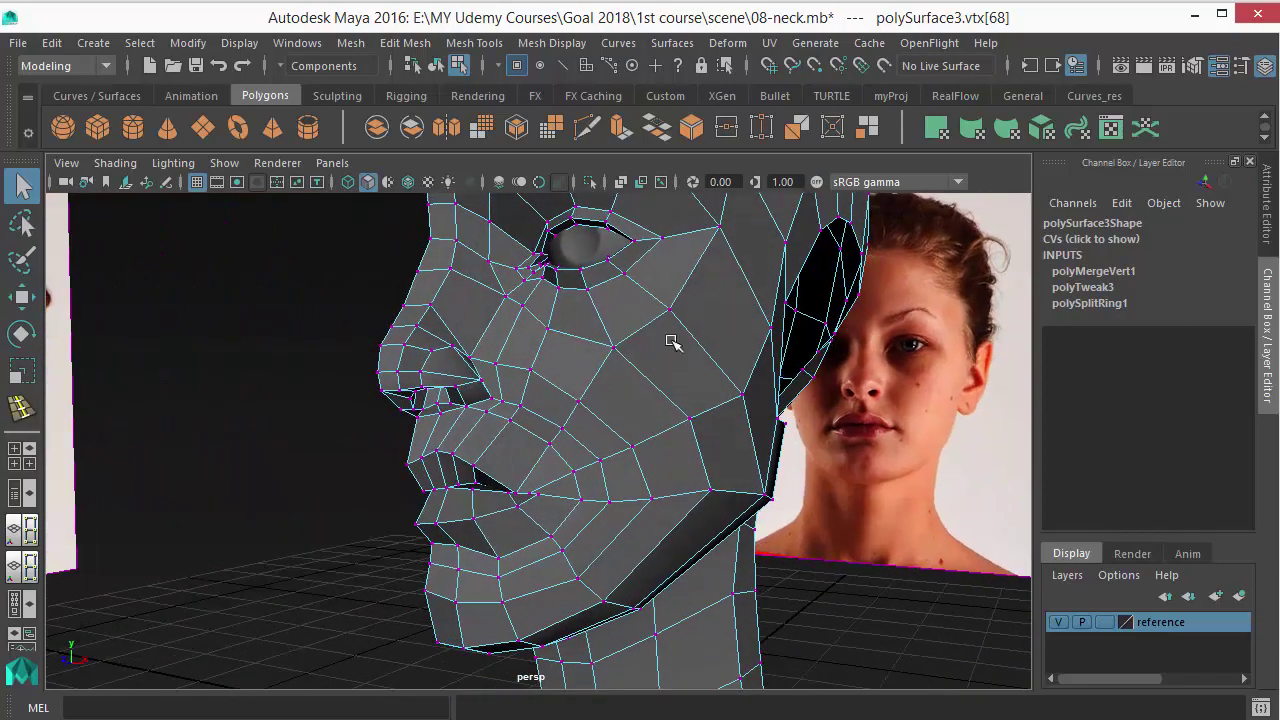
Select two cheek vertices beside the nose, orbiting to compare with the reference photo
{"action": "left_click", "coordinate": [813, 181]}
{"action": "mouse_move", "coordinate": [697, 409]}
{"action": "left_mouse_down", "text": "alt"}
{"action": "mouse_move", "coordinate": [743, 434]}
{"action": "mouse_move", "coordinate": [660, 463]}
{"action": "mouse_move", "coordinate": [658, 486]}
{"action": "mouse_move", "coordinate": [644, 482]}
{"action": "mouse_move", "coordinate": [614, 386]}
{"action": "mouse_move", "coordinate": [586, 491]}
{"action": "mouse_move", "coordinate": [529, 405]}
{"action": "left_mouse_up", "text": "alt"}
{"action": "left_click", "coordinate": [529, 405]}
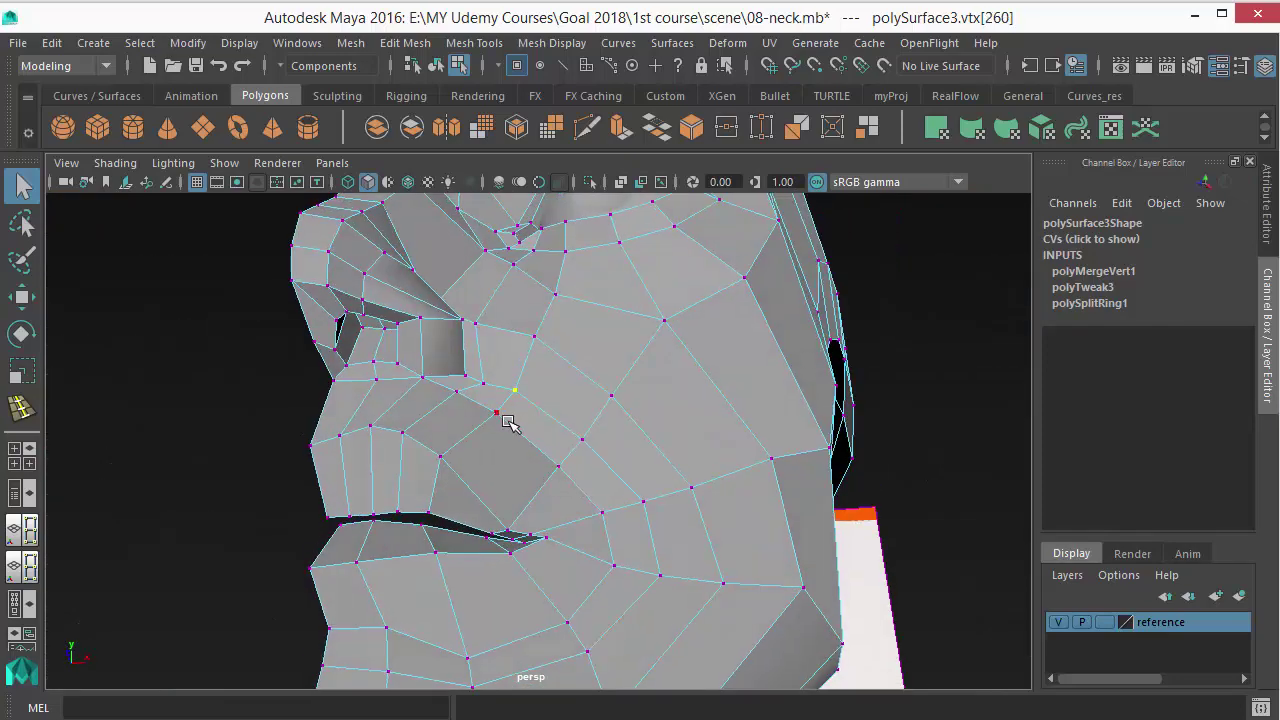
{"action": "left_click", "coordinate": [572, 451]}
{"action": "mouse_move", "coordinate": [572, 451]}
{"action": "left_mouse_down", "text": "alt"}
{"action": "mouse_move", "coordinate": [529, 480]}
{"action": "mouse_move", "coordinate": [470, 420]}
{"action": "mouse_move", "coordinate": [477, 331]}
{"action": "mouse_move", "coordinate": [535, 447]}
{"action": "mouse_move", "coordinate": [477, 328]}
{"action": "left_mouse_up", "text": "alt"}
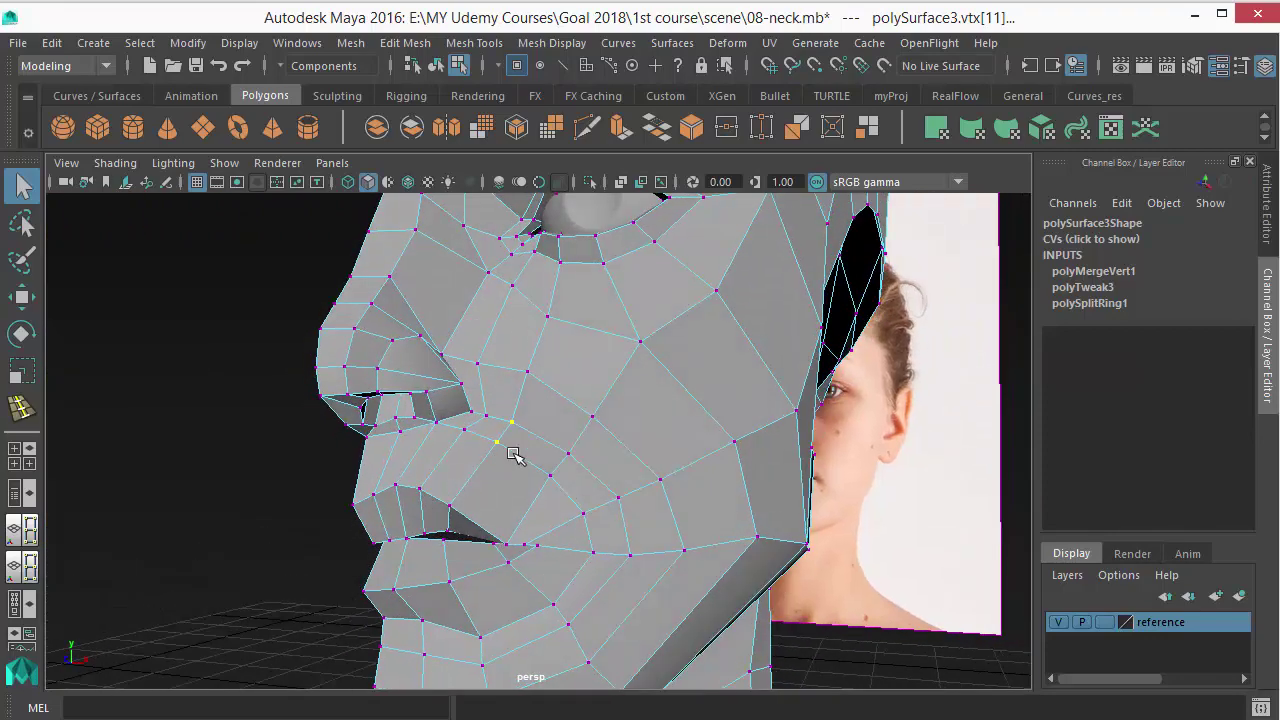
{"action": "left_click_drag", "start_coordinate": [513, 455], "coordinate": [576, 332], "text": "alt"}
{"action": "mouse_move", "coordinate": [525, 484]}
{"action": "left_mouse_down", "text": "alt"}
{"action": "mouse_move", "coordinate": [614, 449]}
{"action": "mouse_move", "coordinate": [558, 421]}
{"action": "left_mouse_up", "text": "alt"}
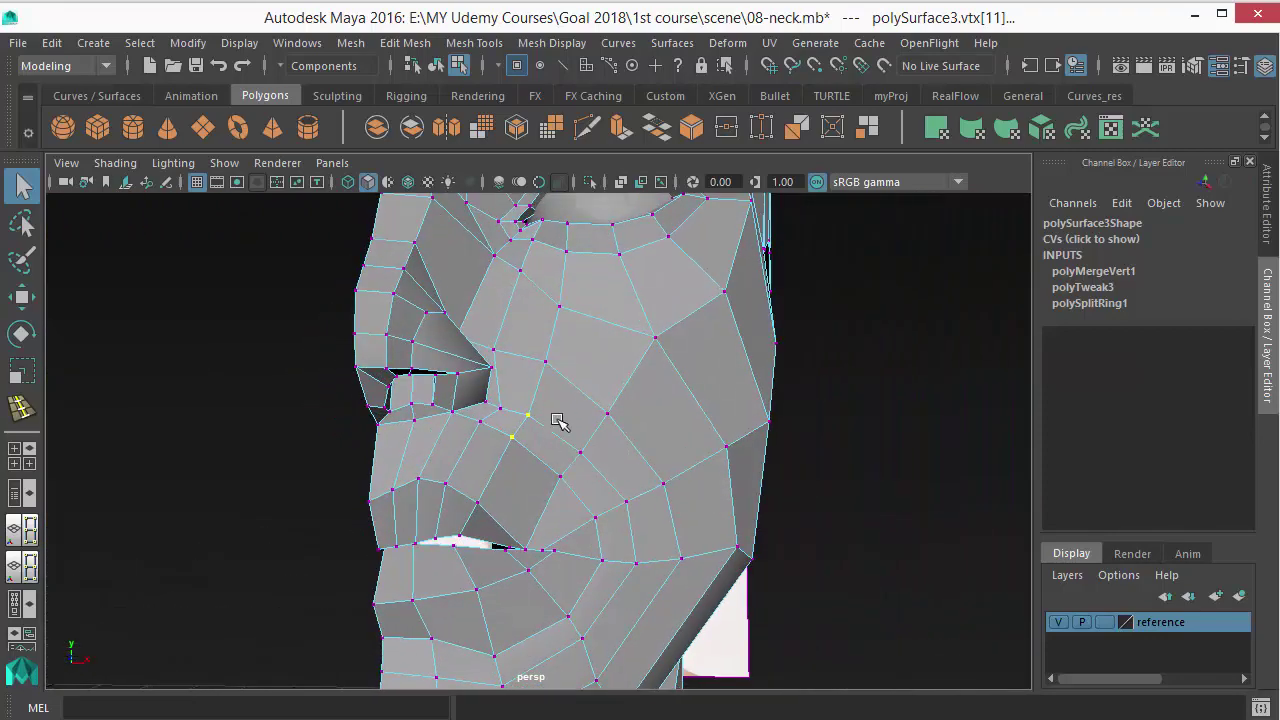
Move the cheek vertices with the Move tool, checking the cheek shape from several angles
{"action": "key", "text": "w"}
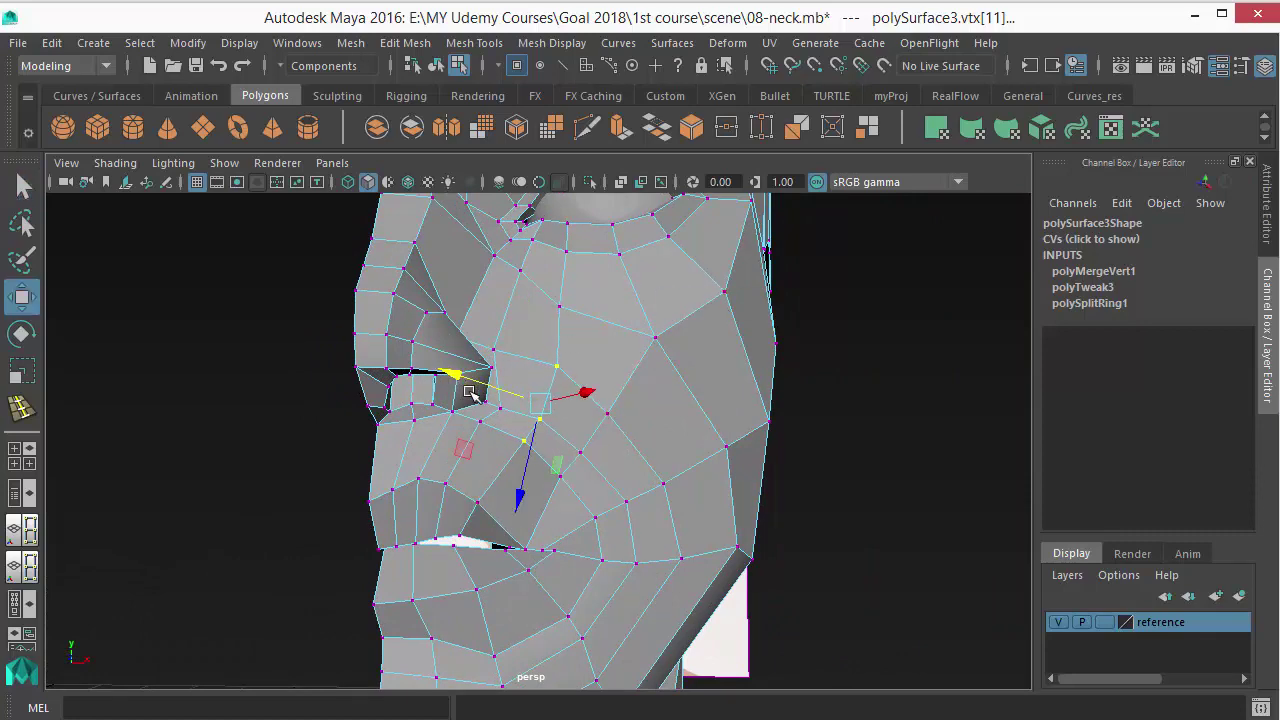
{"action": "mouse_move", "coordinate": [470, 392]}
{"action": "left_mouse_down", "text": "alt"}
{"action": "mouse_move", "coordinate": [551, 449]}
{"action": "mouse_move", "coordinate": [562, 350]}
{"action": "left_mouse_up", "text": "alt"}
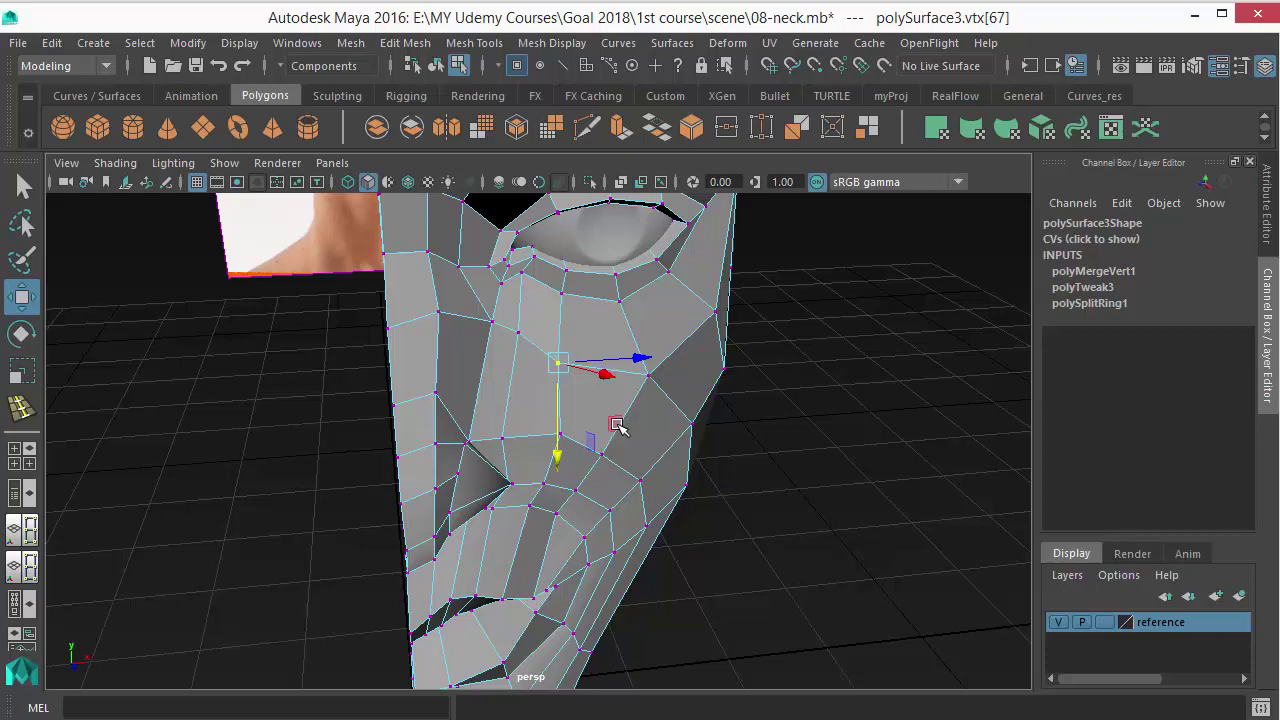
{"action": "left_click_drag", "start_coordinate": [657, 362], "coordinate": [600, 380], "text": "alt"}
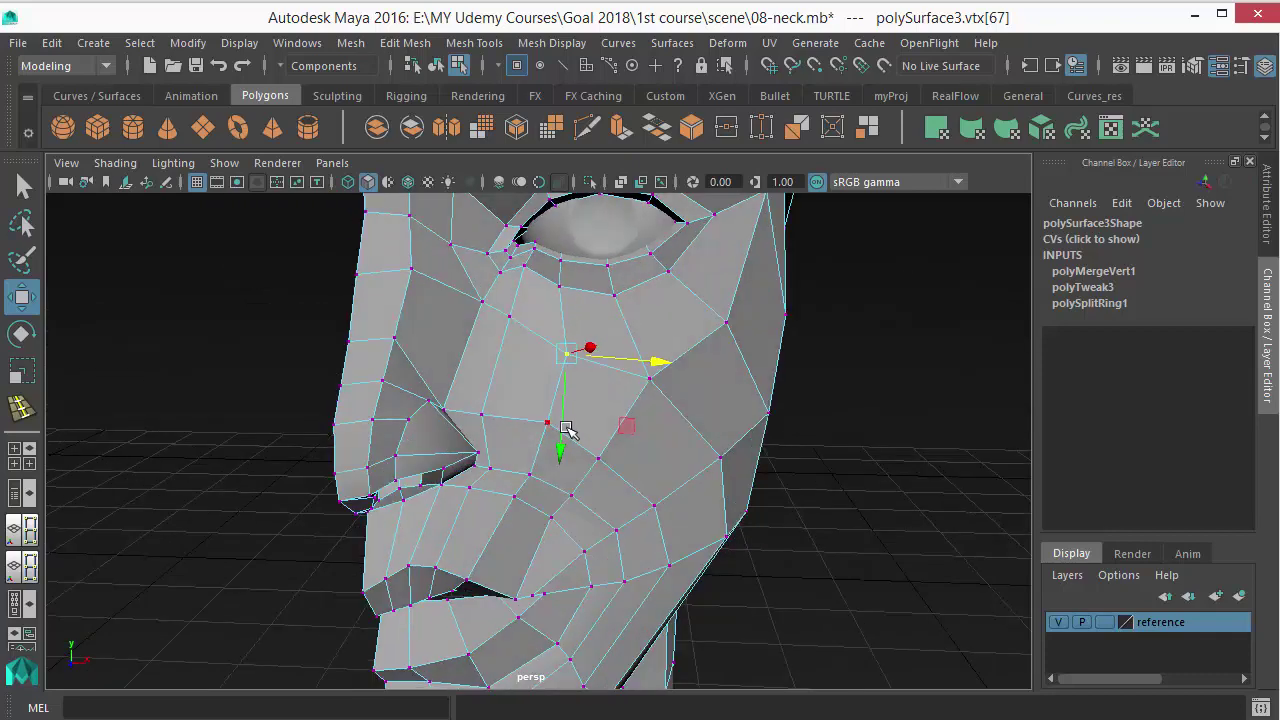
{"action": "left_click_drag", "start_coordinate": [562, 440], "coordinate": [533, 420], "text": "alt"}
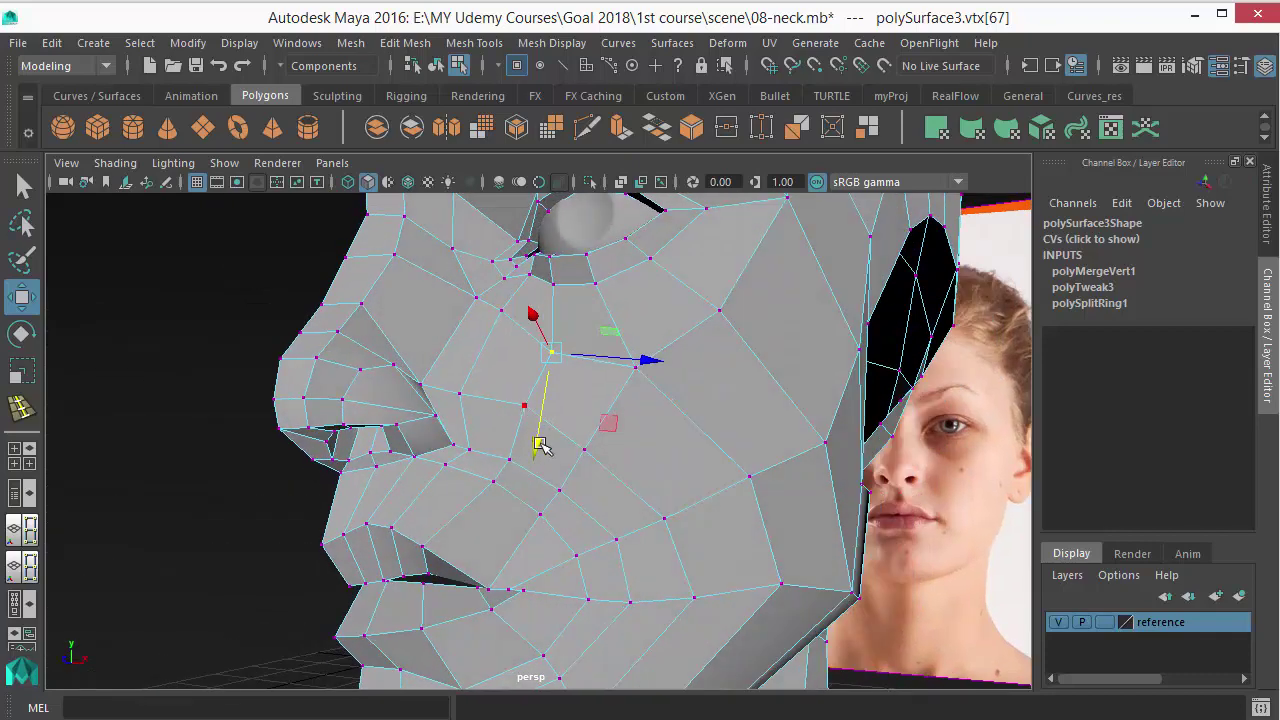
{"action": "left_click", "coordinate": [540, 445]}
{"action": "left_click_drag", "start_coordinate": [510, 494], "coordinate": [510, 356], "text": "alt"}
Return the head to object mode and frame it between both reference photos
{"action": "key", "text": "q"}
{"action": "right_click_drag", "start_coordinate": [509, 190], "coordinate": [600, 145]}
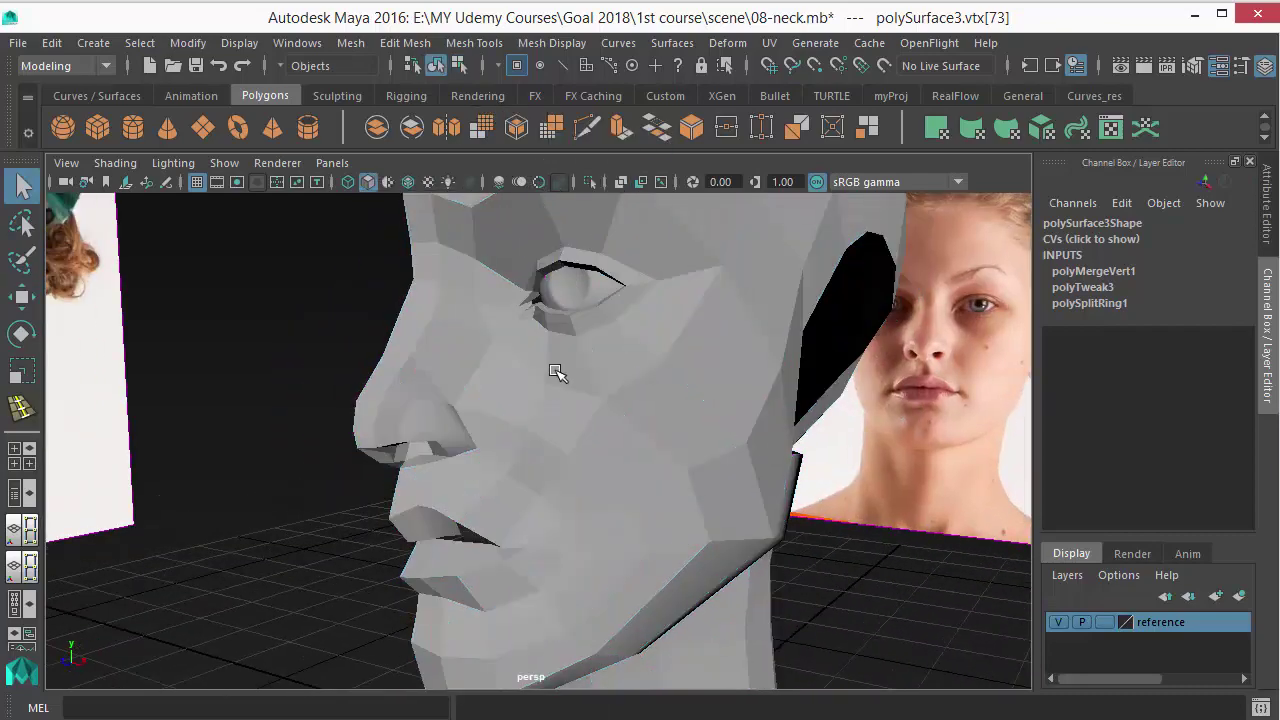
{"action": "scroll", "coordinate": [551, 366], "scroll_direction": "down", "scroll_amount": 5}
{"action": "left_click_drag", "start_coordinate": [371, 451], "coordinate": [563, 440], "text": "alt"}
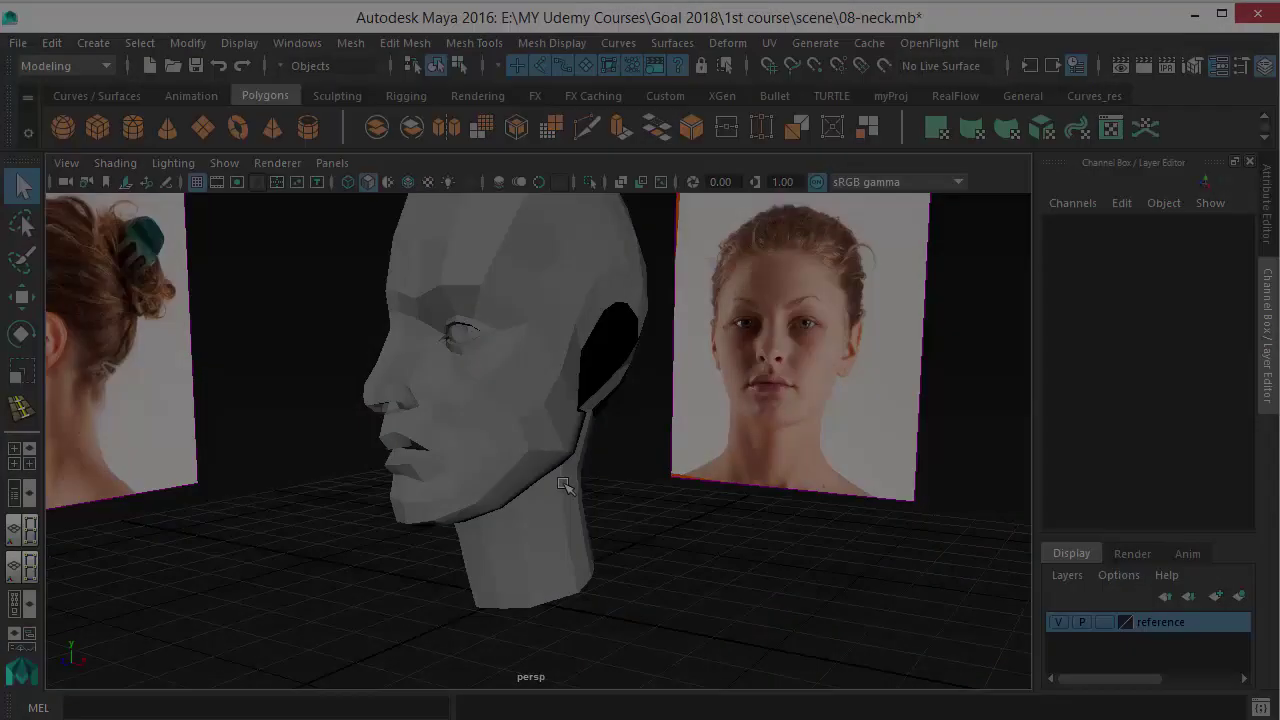